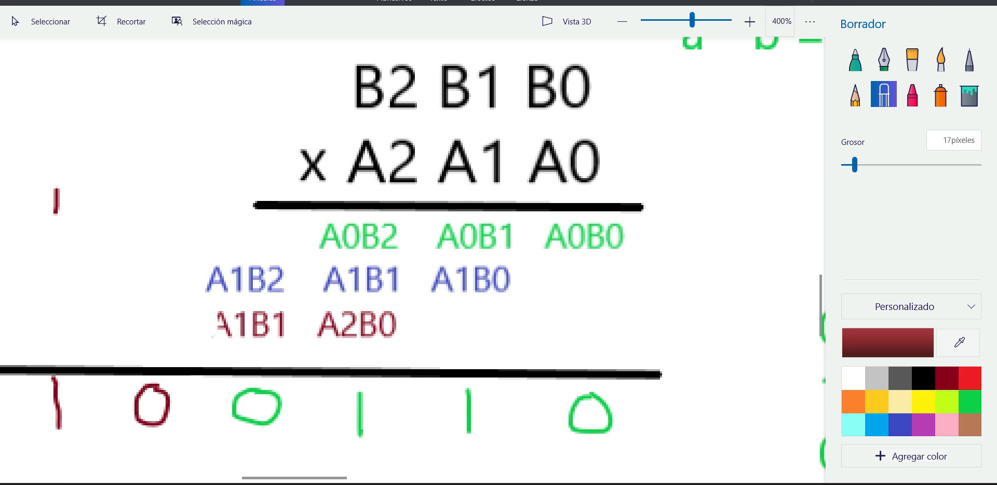
Erase the lettered partial products and old carry, and write the first partial-product row as 1 1 1 with a green marker
{"action": "mouse_move", "coordinate": [56, 187]}
{"action": "left_mouse_down"}
{"action": "mouse_move", "coordinate": [56, 217]}
{"action": "mouse_move", "coordinate": [216, 276]}
{"action": "mouse_move", "coordinate": [220, 315]}
{"action": "mouse_move", "coordinate": [276, 278]}
{"action": "mouse_move", "coordinate": [260, 268]}
{"action": "mouse_move", "coordinate": [395, 228]}
{"action": "mouse_move", "coordinate": [618, 230]}
{"action": "mouse_move", "coordinate": [488, 225]}
{"action": "mouse_move", "coordinate": [332, 283]}
{"action": "mouse_move", "coordinate": [335, 327]}
{"action": "mouse_move", "coordinate": [385, 281]}
{"action": "mouse_move", "coordinate": [319, 335]}
{"action": "mouse_move", "coordinate": [499, 280]}
{"action": "mouse_move", "coordinate": [439, 270]}
{"action": "left_mouse_up"}
{"action": "left_click", "coordinate": [855, 59]}
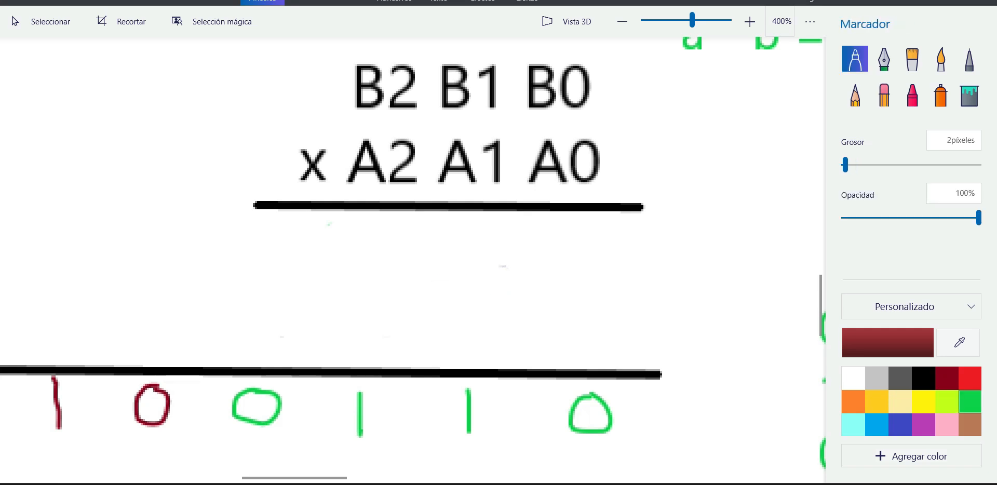
{"action": "left_click", "coordinate": [970, 401]}
{"action": "left_click_drag", "start_coordinate": [564, 223], "coordinate": [562, 241]}
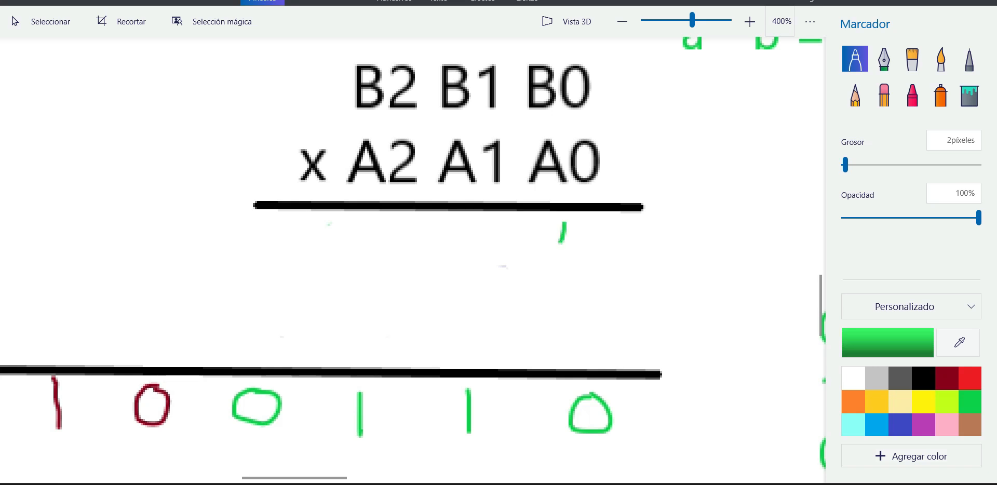
{"action": "left_click_drag", "start_coordinate": [468, 219], "coordinate": [469, 252]}
{"action": "left_click_drag", "start_coordinate": [369, 218], "coordinate": [357, 260]}
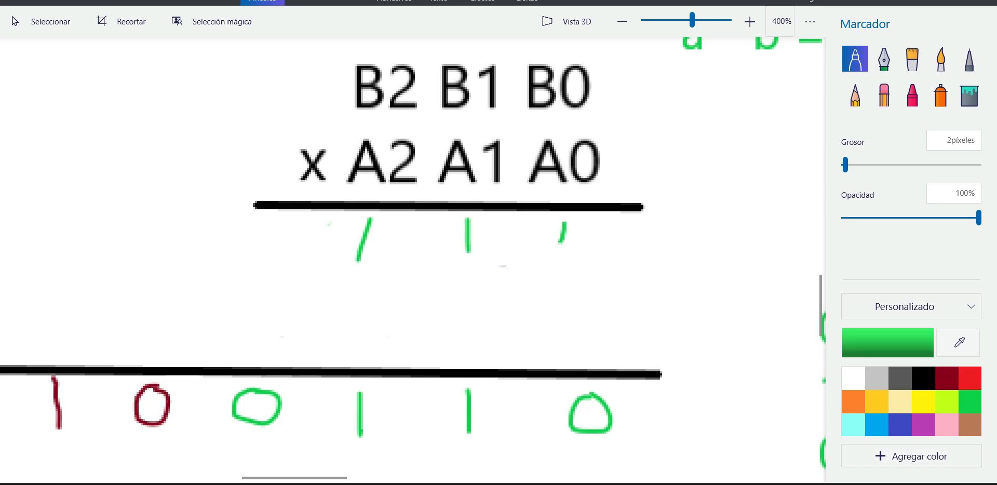
Write the second and third partial-product rows as green 1 1 1, each shifted one column further left
{"action": "left_click_drag", "start_coordinate": [467, 275], "coordinate": [471, 303]}
{"action": "left_click_drag", "start_coordinate": [355, 274], "coordinate": [342, 297]}
{"action": "left_click_drag", "start_coordinate": [271, 261], "coordinate": [265, 293]}
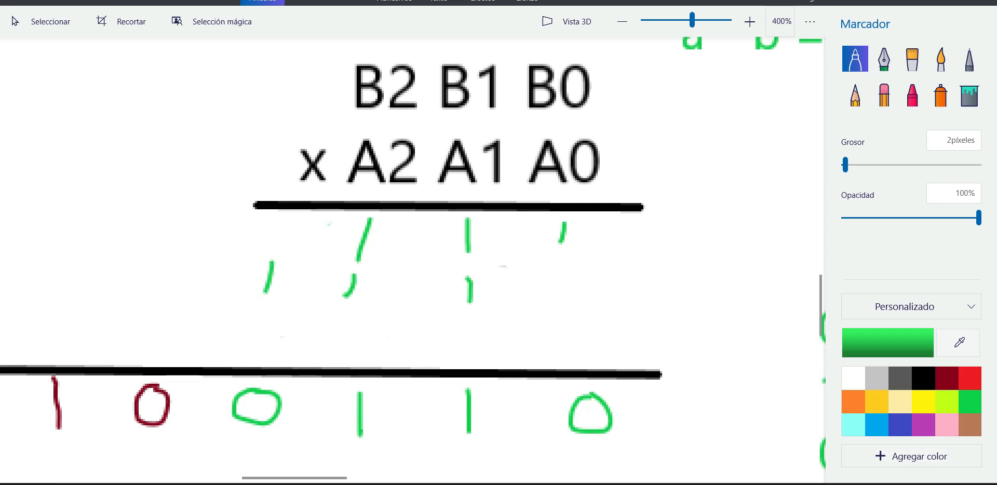
{"action": "left_click_drag", "start_coordinate": [352, 309], "coordinate": [347, 343]}
{"action": "left_click_drag", "start_coordinate": [263, 308], "coordinate": [252, 346]}
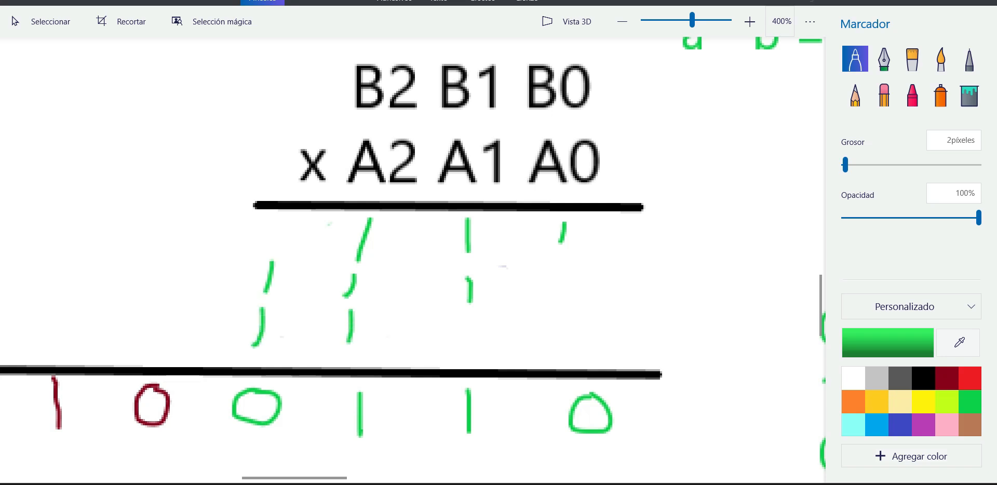
{"action": "left_click_drag", "start_coordinate": [176, 293], "coordinate": [161, 330]}
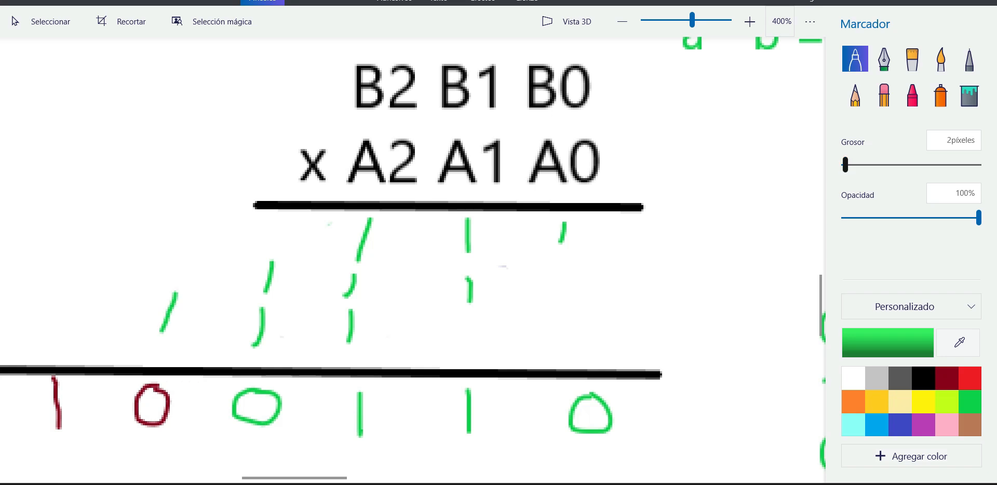
Erase the old result digits below the lower line and the A and B factor labels above the upper line
{"action": "left_click", "coordinate": [883, 94]}
{"action": "left_click_drag", "start_coordinate": [59, 429], "coordinate": [65, 372]}
{"action": "mouse_move", "coordinate": [169, 423]}
{"action": "left_mouse_down"}
{"action": "mouse_move", "coordinate": [142, 392]}
{"action": "mouse_move", "coordinate": [156, 385]}
{"action": "left_mouse_up"}
{"action": "mouse_move", "coordinate": [235, 411]}
{"action": "left_mouse_down"}
{"action": "mouse_move", "coordinate": [279, 401]}
{"action": "mouse_move", "coordinate": [250, 391]}
{"action": "mouse_move", "coordinate": [276, 395]}
{"action": "left_mouse_up"}
{"action": "mouse_move", "coordinate": [360, 429]}
{"action": "left_mouse_down"}
{"action": "mouse_move", "coordinate": [360, 400]}
{"action": "mouse_move", "coordinate": [360, 435]}
{"action": "left_mouse_up"}
{"action": "left_click_drag", "start_coordinate": [468, 434], "coordinate": [469, 389]}
{"action": "mouse_move", "coordinate": [572, 416]}
{"action": "left_mouse_down"}
{"action": "mouse_move", "coordinate": [597, 406]}
{"action": "mouse_move", "coordinate": [589, 395]}
{"action": "left_mouse_up"}
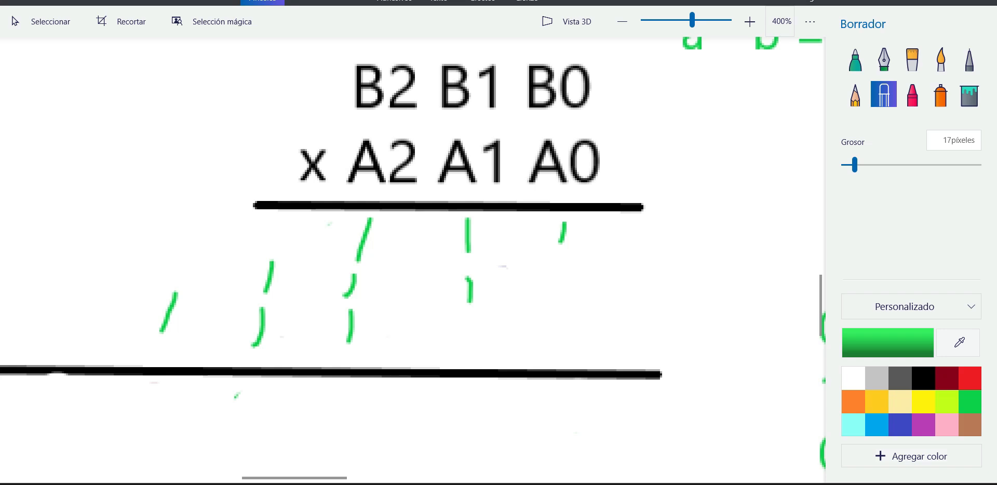
{"action": "mouse_move", "coordinate": [597, 149]}
{"action": "left_mouse_down"}
{"action": "mouse_move", "coordinate": [419, 137]}
{"action": "mouse_move", "coordinate": [355, 96]}
{"action": "mouse_move", "coordinate": [366, 155]}
{"action": "mouse_move", "coordinate": [399, 167]}
{"action": "mouse_move", "coordinate": [403, 78]}
{"action": "mouse_move", "coordinate": [455, 88]}
{"action": "mouse_move", "coordinate": [350, 182]}
{"action": "left_mouse_up"}
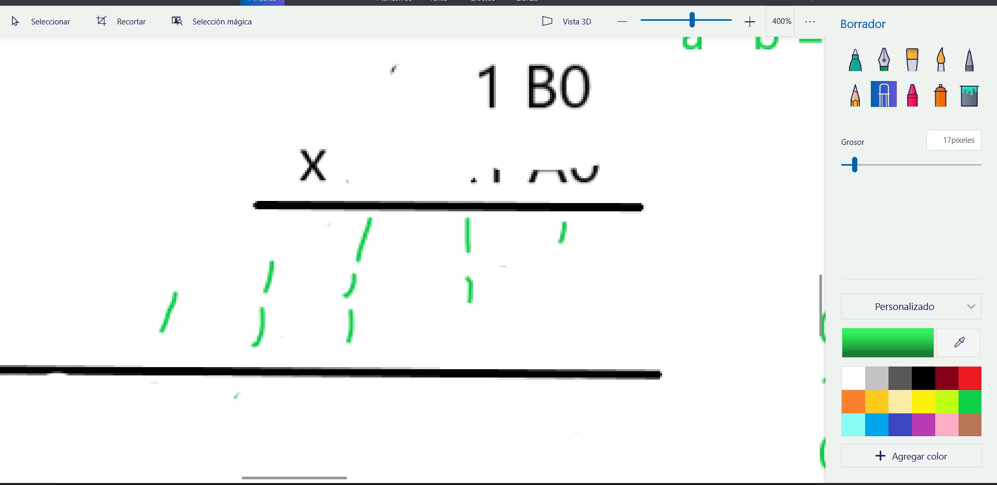
{"action": "mouse_move", "coordinate": [479, 75]}
{"action": "left_mouse_down"}
{"action": "mouse_move", "coordinate": [495, 177]}
{"action": "mouse_move", "coordinate": [582, 94]}
{"action": "mouse_move", "coordinate": [491, 77]}
{"action": "mouse_move", "coordinate": [585, 78]}
{"action": "mouse_move", "coordinate": [540, 65]}
{"action": "left_mouse_up"}
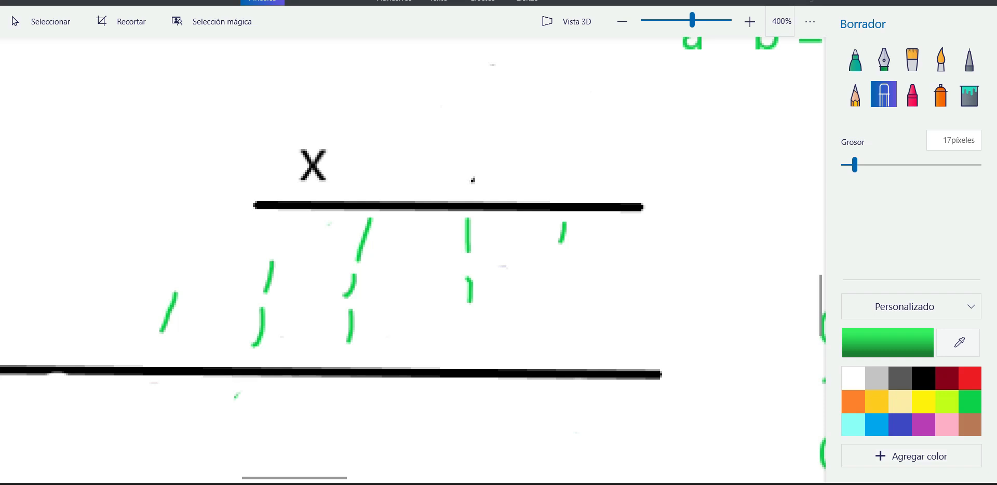
Write both factors as 1 1 1 above the upper line with a dark red marker
{"action": "left_click", "coordinate": [856, 59]}
{"action": "left_click", "coordinate": [947, 378]}
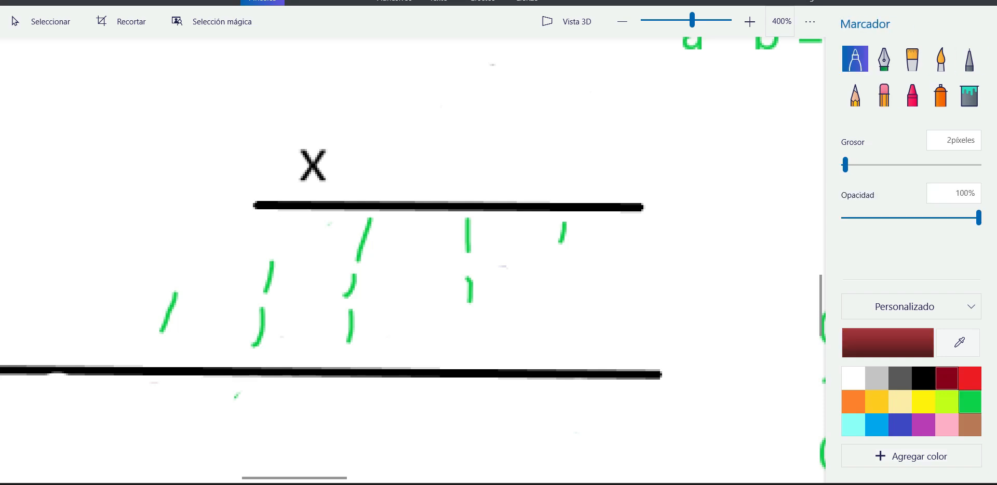
{"action": "left_click_drag", "start_coordinate": [379, 137], "coordinate": [379, 177]}
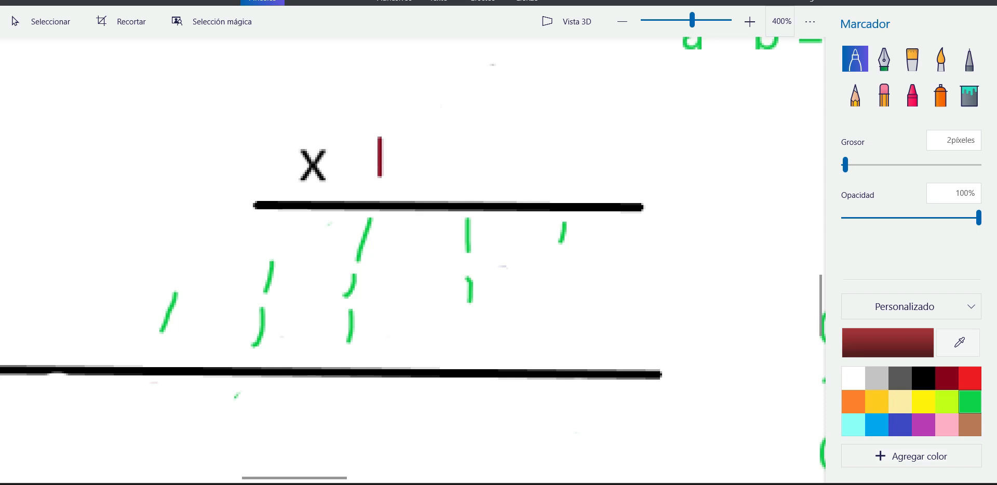
{"action": "left_click_drag", "start_coordinate": [462, 138], "coordinate": [465, 179]}
{"action": "left_click_drag", "start_coordinate": [569, 134], "coordinate": [555, 185]}
{"action": "left_click_drag", "start_coordinate": [374, 54], "coordinate": [374, 105]}
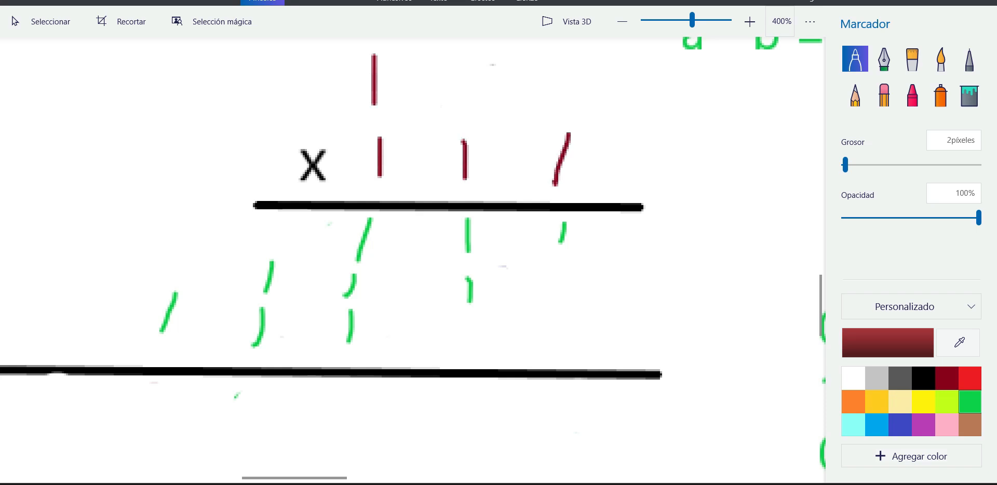
{"action": "left_click_drag", "start_coordinate": [440, 60], "coordinate": [440, 112]}
{"action": "left_click_drag", "start_coordinate": [561, 62], "coordinate": [560, 103]}
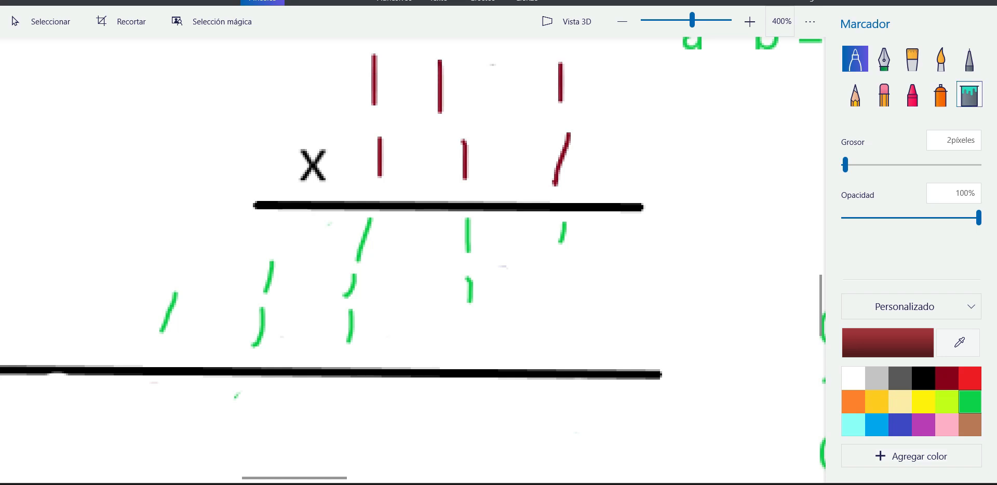
{"action": "left_click", "coordinate": [900, 424]}
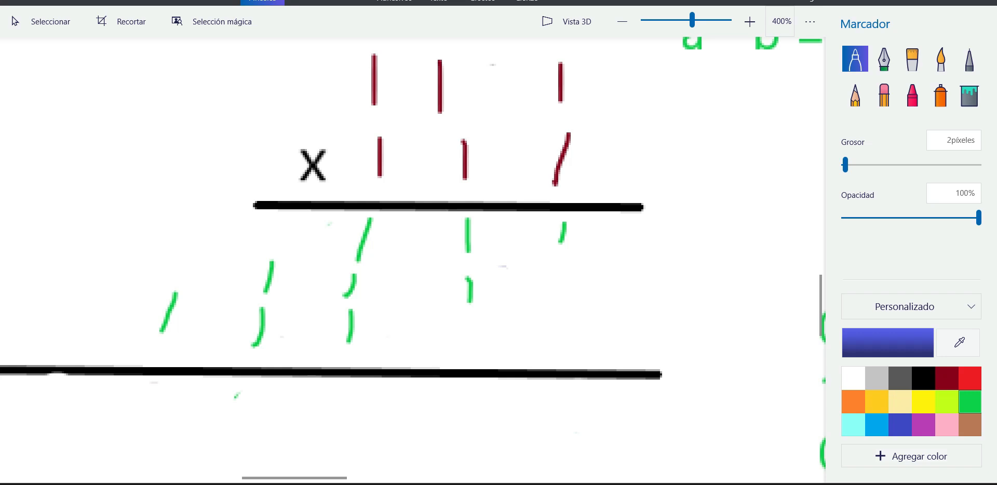
{"action": "scroll", "coordinate": [413, 260], "scroll_direction": "down", "scroll_amount": 1}
{"action": "scroll", "coordinate": [413, 259], "scroll_direction": "left", "scroll_amount": 1}
{"action": "left_click", "coordinate": [924, 425]}
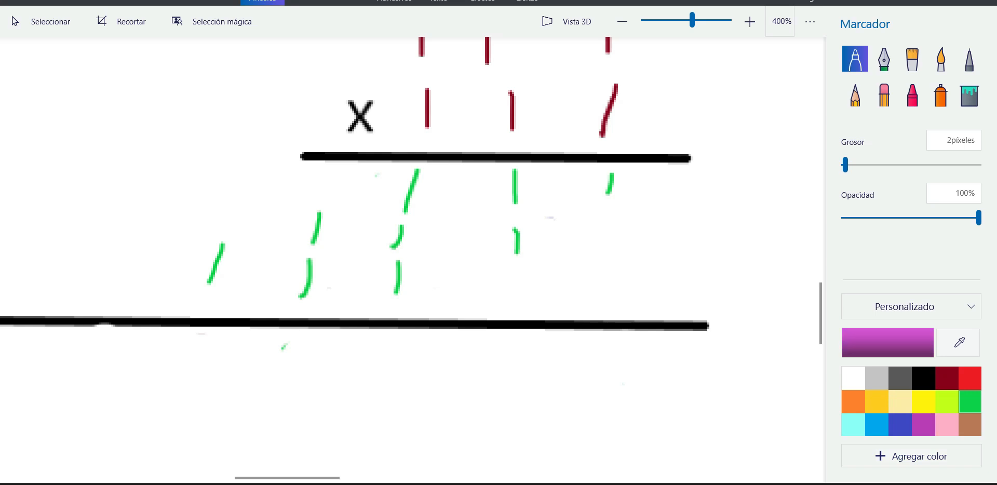
{"action": "left_click", "coordinate": [854, 401]}
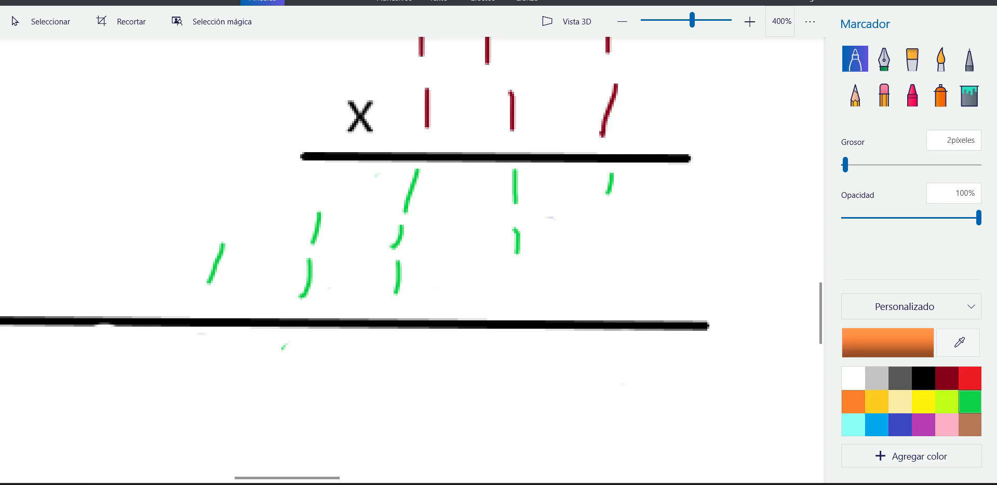
{"action": "left_click", "coordinate": [947, 378]}
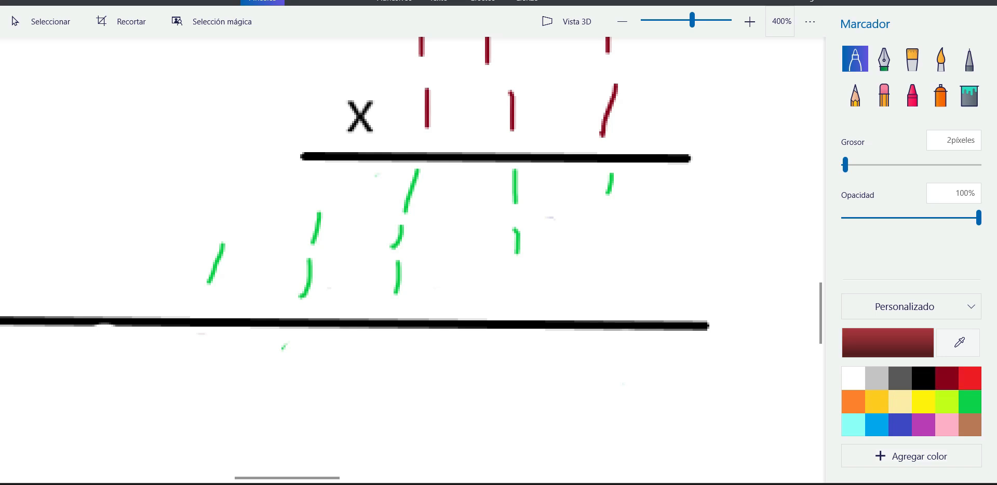
Write 1 and 0 as the two rightmost result digits in dark red, with a carry 1 above the third column
{"action": "left_click_drag", "start_coordinate": [624, 343], "coordinate": [618, 388]}
{"action": "scroll", "coordinate": [533, 257], "scroll_direction": "down", "scroll_amount": 1}
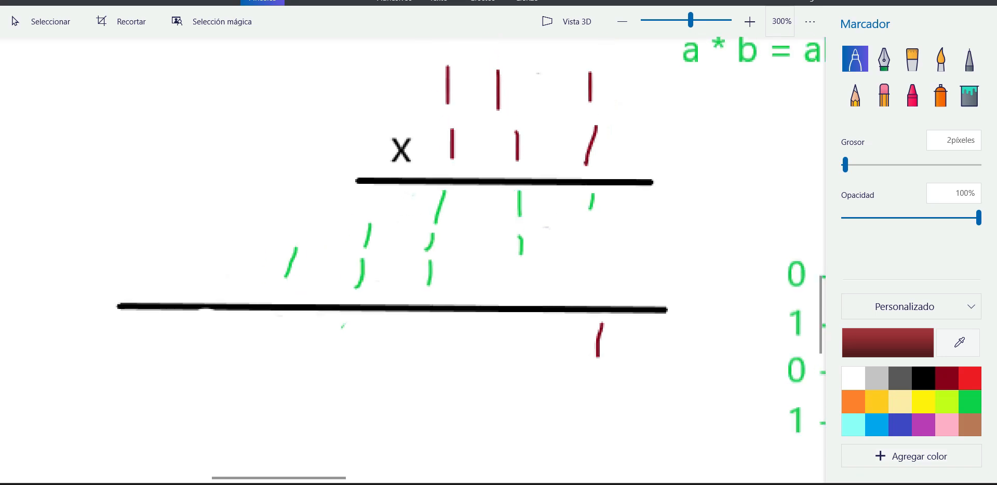
{"action": "left_click_drag", "start_coordinate": [764, 373], "coordinate": [432, 275]}
{"action": "scroll", "coordinate": [432, 276], "scroll_direction": "up", "scroll_amount": 1}
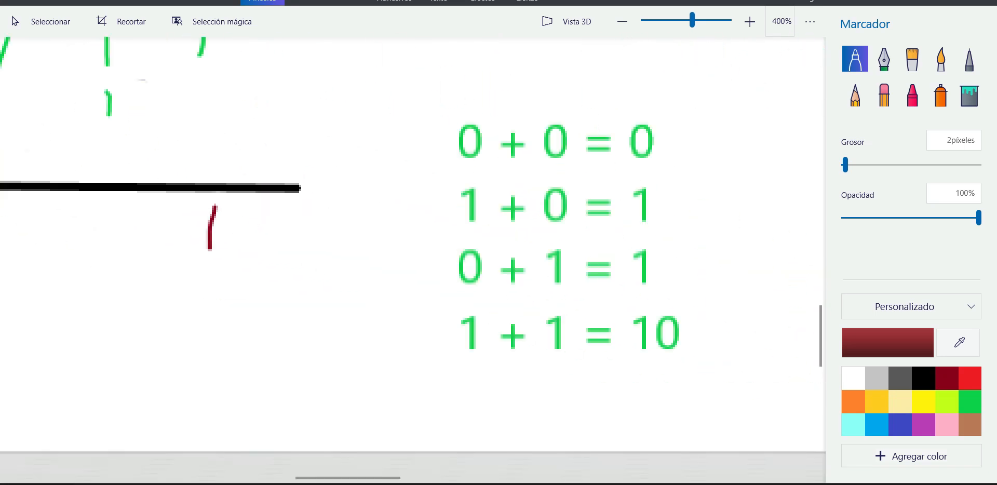
{"action": "scroll", "coordinate": [296, 245], "scroll_direction": "down", "scroll_amount": 2}
{"action": "left_click_drag", "start_coordinate": [185, 234], "coordinate": [407, 301]}
{"action": "scroll", "coordinate": [407, 302], "scroll_direction": "up", "scroll_amount": 2}
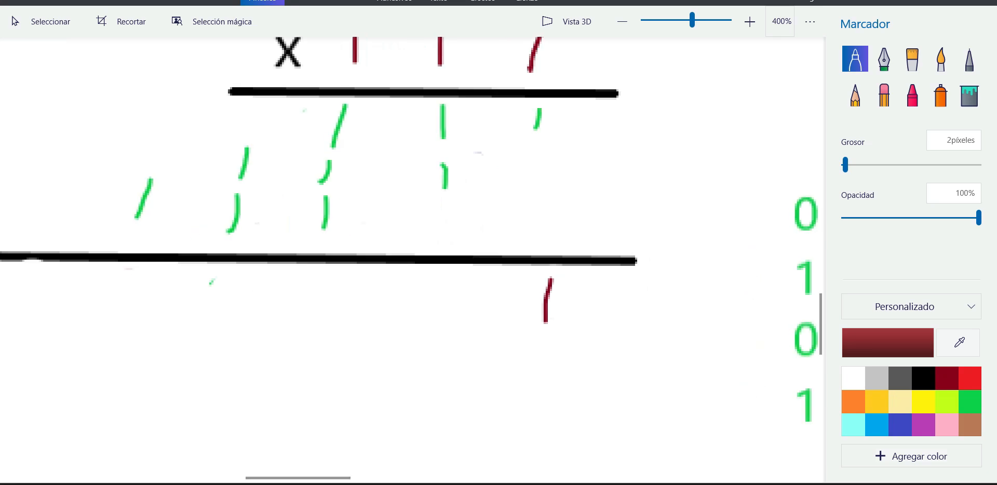
{"action": "mouse_move", "coordinate": [464, 283]}
{"action": "left_mouse_down"}
{"action": "mouse_move", "coordinate": [463, 324]}
{"action": "mouse_move", "coordinate": [496, 294]}
{"action": "mouse_move", "coordinate": [458, 284]}
{"action": "left_mouse_up"}
{"action": "left_click_drag", "start_coordinate": [316, 100], "coordinate": [314, 115]}
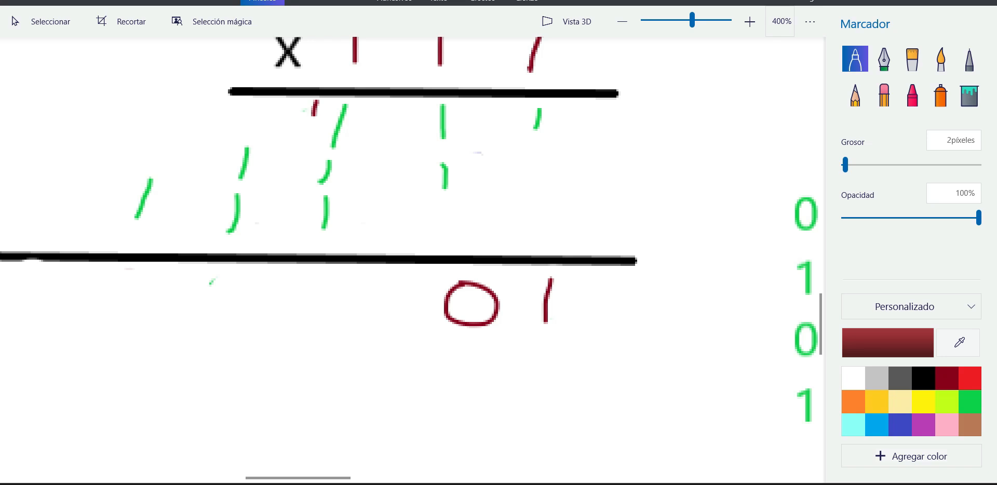
Write the side addition 10 + 1 = 11 beside the multiplication and mark the third column's lower two digits with dashes
{"action": "left_click_drag", "start_coordinate": [696, 84], "coordinate": [696, 130]}
{"action": "mouse_move", "coordinate": [740, 86]}
{"action": "left_mouse_down"}
{"action": "mouse_move", "coordinate": [726, 124]}
{"action": "mouse_move", "coordinate": [754, 104]}
{"action": "mouse_move", "coordinate": [735, 85]}
{"action": "left_mouse_up"}
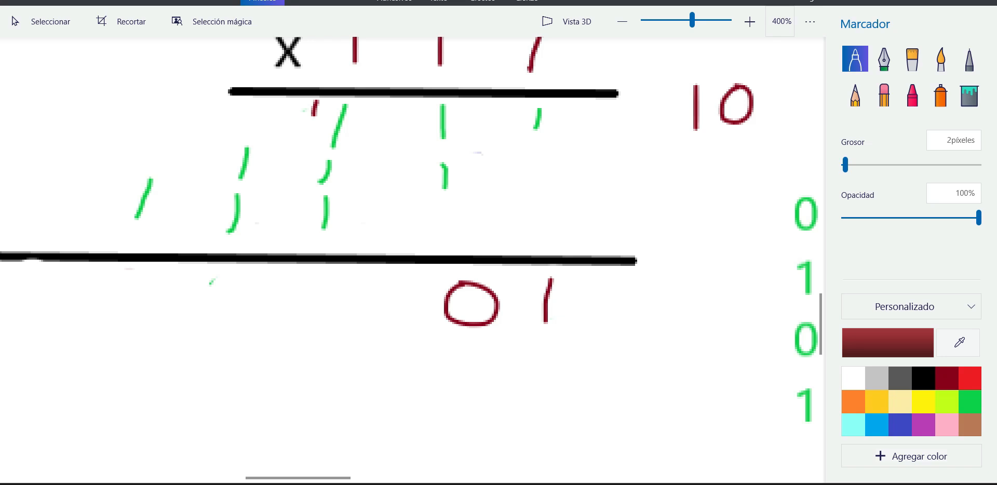
{"action": "left_click_drag", "start_coordinate": [337, 176], "coordinate": [363, 177]}
{"action": "left_click_drag", "start_coordinate": [740, 142], "coordinate": [746, 173]}
{"action": "mouse_move", "coordinate": [662, 179]}
{"action": "left_mouse_down"}
{"action": "mouse_move", "coordinate": [778, 183]}
{"action": "mouse_move", "coordinate": [737, 240]}
{"action": "left_mouse_up"}
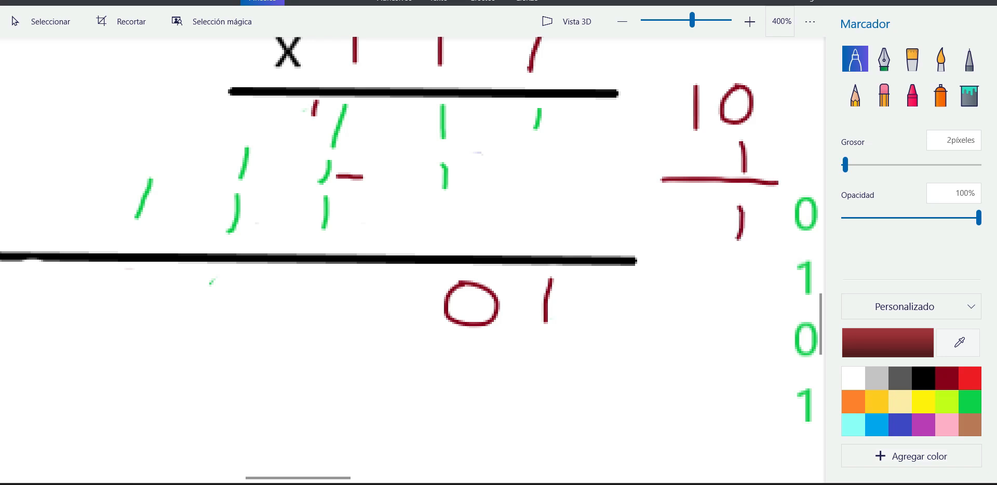
{"action": "left_click_drag", "start_coordinate": [704, 198], "coordinate": [698, 239]}
{"action": "left_click_drag", "start_coordinate": [342, 215], "coordinate": [366, 215]}
{"action": "mouse_move", "coordinate": [644, 112]}
{"action": "left_mouse_down"}
{"action": "mouse_move", "coordinate": [650, 158]}
{"action": "mouse_move", "coordinate": [657, 137]}
{"action": "left_mouse_up"}
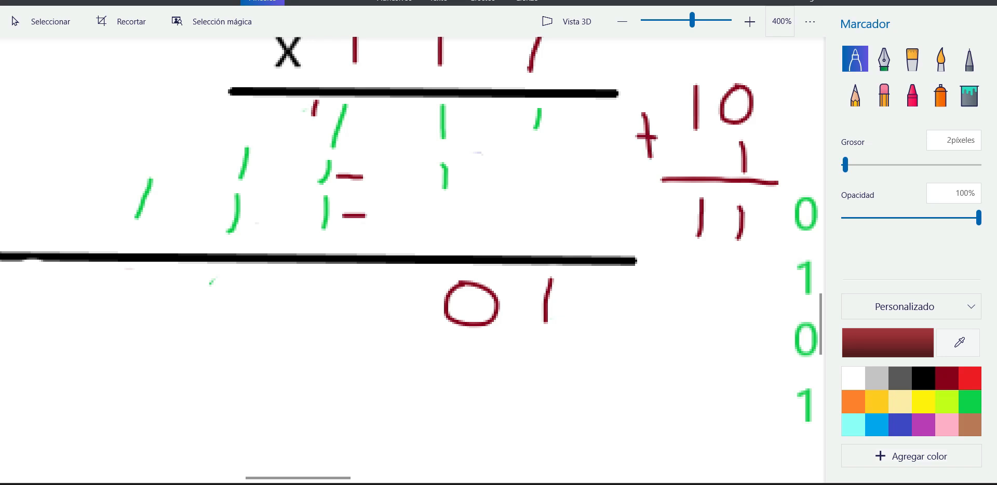
Extend the side addition with + 1 = 100 including its carry, and write 0 as the third result digit
{"action": "mouse_move", "coordinate": [629, 220]}
{"action": "left_mouse_down"}
{"action": "mouse_move", "coordinate": [630, 265]}
{"action": "mouse_move", "coordinate": [646, 238]}
{"action": "left_mouse_up"}
{"action": "left_click_drag", "start_coordinate": [737, 260], "coordinate": [736, 290]}
{"action": "mouse_move", "coordinate": [627, 293]}
{"action": "left_mouse_down"}
{"action": "mouse_move", "coordinate": [755, 302]}
{"action": "mouse_move", "coordinate": [738, 347]}
{"action": "mouse_move", "coordinate": [759, 344]}
{"action": "mouse_move", "coordinate": [748, 324]}
{"action": "left_mouse_up"}
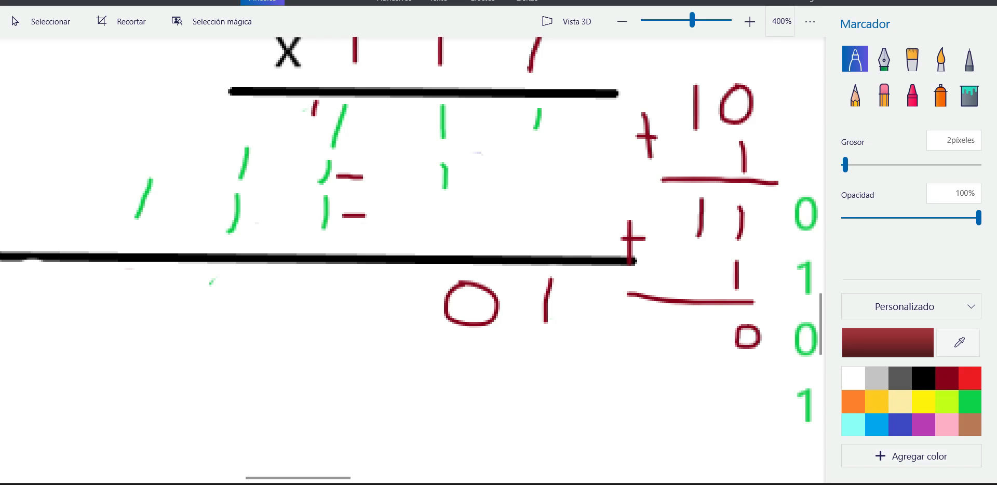
{"action": "left_click_drag", "start_coordinate": [677, 186], "coordinate": [679, 206]}
{"action": "mouse_move", "coordinate": [713, 327]}
{"action": "left_mouse_down"}
{"action": "mouse_move", "coordinate": [698, 338]}
{"action": "mouse_move", "coordinate": [707, 347]}
{"action": "mouse_move", "coordinate": [724, 335]}
{"action": "mouse_move", "coordinate": [714, 328]}
{"action": "left_mouse_up"}
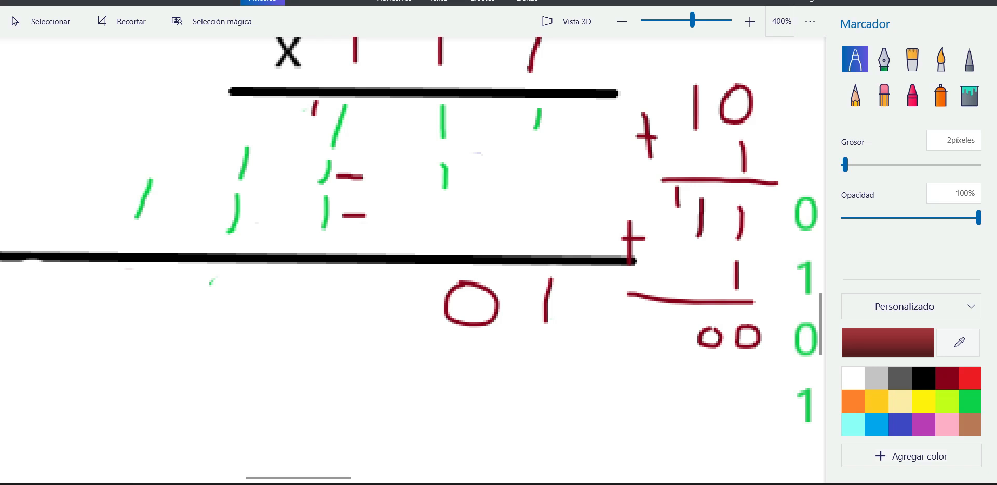
{"action": "left_click_drag", "start_coordinate": [665, 314], "coordinate": [663, 352]}
{"action": "mouse_move", "coordinate": [365, 274]}
{"action": "left_mouse_down"}
{"action": "mouse_move", "coordinate": [336, 305]}
{"action": "mouse_move", "coordinate": [394, 299]}
{"action": "mouse_move", "coordinate": [362, 274]}
{"action": "left_mouse_up"}
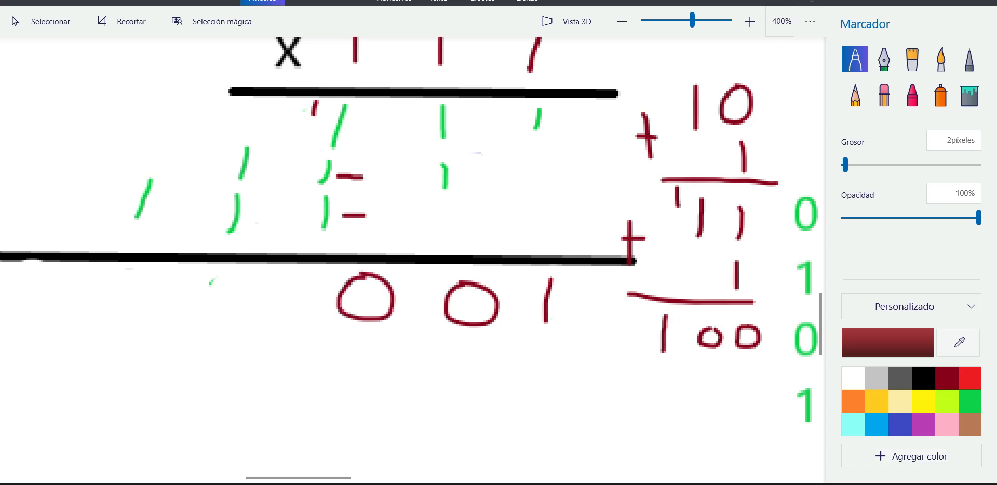
Write the carry 10 in dark red above the fourth column from the right
{"action": "scroll", "coordinate": [413, 232], "scroll_direction": "left", "scroll_amount": 3}
{"action": "scroll", "coordinate": [413, 233], "scroll_direction": "up", "scroll_amount": 1}
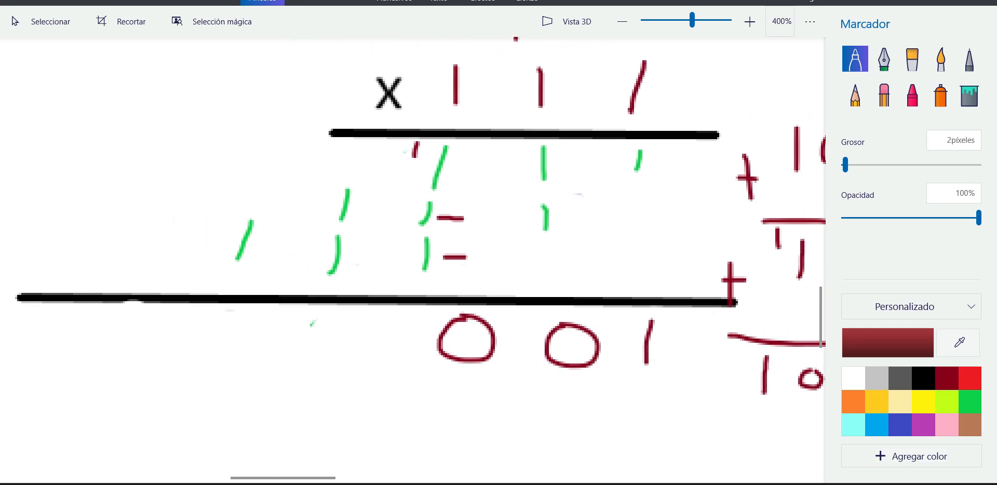
{"action": "mouse_move", "coordinate": [310, 146]}
{"action": "left_mouse_down"}
{"action": "mouse_move", "coordinate": [311, 171]}
{"action": "mouse_move", "coordinate": [351, 172]}
{"action": "mouse_move", "coordinate": [339, 145]}
{"action": "left_mouse_up"}
Bracket the fourth column's carry in blue and start a blue side addition of 11 + 1 to the left of the factors
{"action": "scroll", "coordinate": [413, 260], "scroll_direction": "down", "scroll_amount": 1}
{"action": "scroll", "coordinate": [413, 259], "scroll_direction": "left", "scroll_amount": 1}
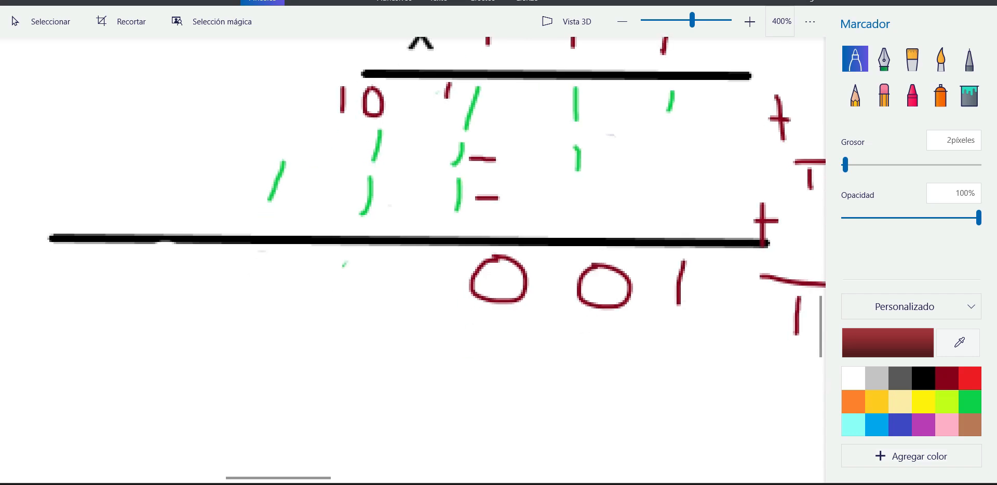
{"action": "scroll", "coordinate": [413, 260], "scroll_direction": "up", "scroll_amount": 1}
{"action": "scroll", "coordinate": [413, 260], "scroll_direction": "right", "scroll_amount": 2}
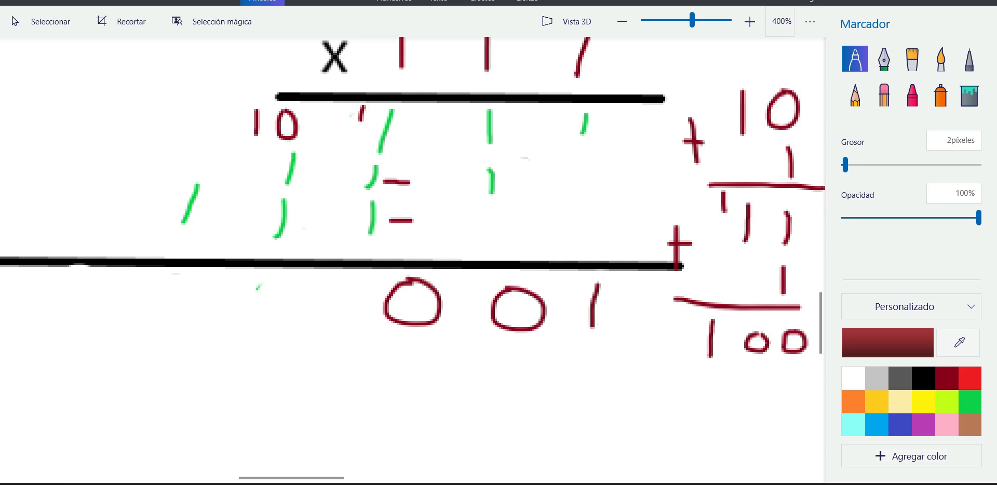
{"action": "left_click", "coordinate": [900, 425]}
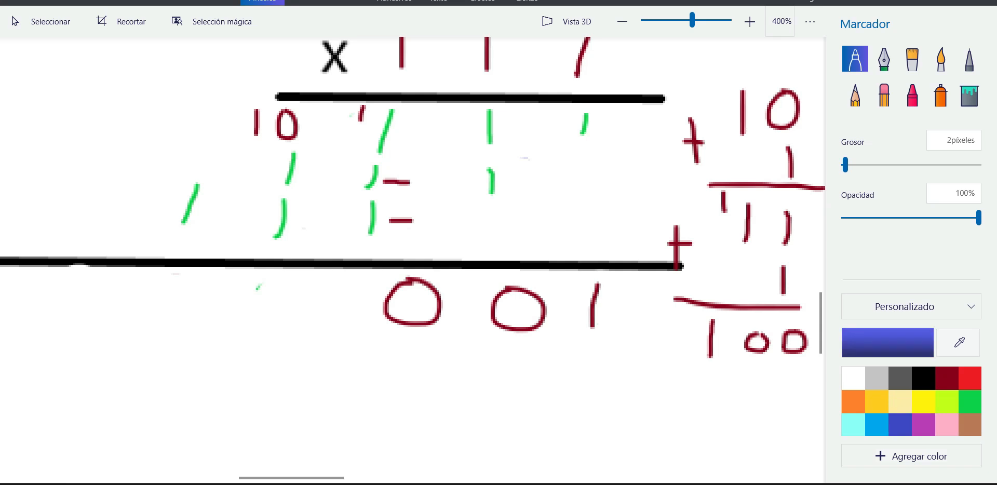
{"action": "scroll", "coordinate": [413, 249], "scroll_direction": "up", "scroll_amount": 2}
{"action": "scroll", "coordinate": [413, 250], "scroll_direction": "left", "scroll_amount": 1}
{"action": "mouse_move", "coordinate": [316, 224]}
{"action": "left_mouse_down"}
{"action": "mouse_move", "coordinate": [302, 245]}
{"action": "mouse_move", "coordinate": [317, 261]}
{"action": "left_mouse_up"}
{"action": "mouse_move", "coordinate": [270, 72]}
{"action": "left_mouse_down"}
{"action": "mouse_move", "coordinate": [271, 107]}
{"action": "mouse_move", "coordinate": [299, 87]}
{"action": "mouse_move", "coordinate": [301, 103]}
{"action": "left_mouse_up"}
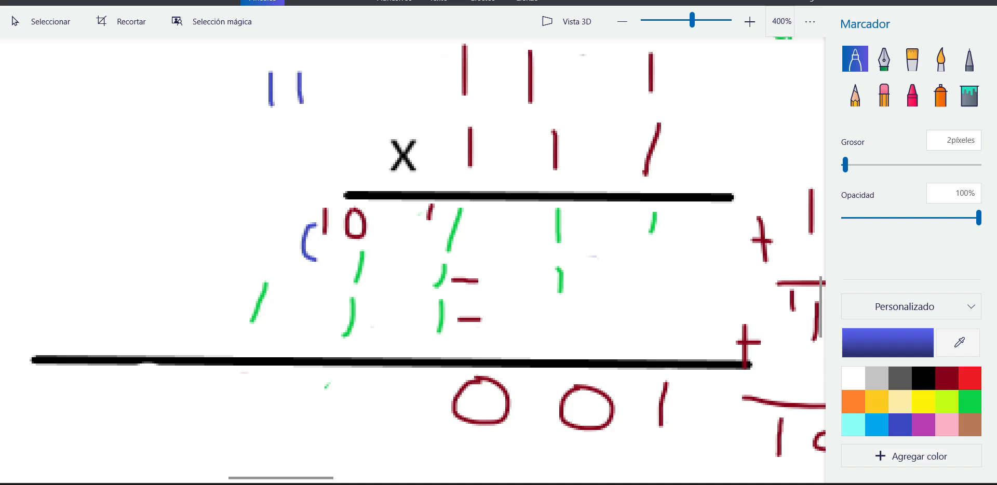
{"action": "mouse_move", "coordinate": [228, 87]}
{"action": "left_mouse_down"}
{"action": "mouse_move", "coordinate": [229, 120]}
{"action": "mouse_move", "coordinate": [227, 106]}
{"action": "mouse_move", "coordinate": [247, 107]}
{"action": "mouse_move", "coordinate": [299, 142]}
{"action": "left_mouse_up"}
Mark the fourth column's lowest digit with a blue dash and complete the blue addition with its line, carry 1 and result 100
{"action": "left_click_drag", "start_coordinate": [361, 321], "coordinate": [387, 321]}
{"action": "mouse_move", "coordinate": [227, 151]}
{"action": "left_mouse_down"}
{"action": "mouse_move", "coordinate": [316, 155]}
{"action": "mouse_move", "coordinate": [286, 176]}
{"action": "mouse_move", "coordinate": [312, 181]}
{"action": "mouse_move", "coordinate": [306, 162]}
{"action": "left_mouse_up"}
{"action": "scroll", "coordinate": [306, 161], "scroll_direction": "up", "scroll_amount": 1}
{"action": "left_click_drag", "start_coordinate": [258, 92], "coordinate": [261, 104]}
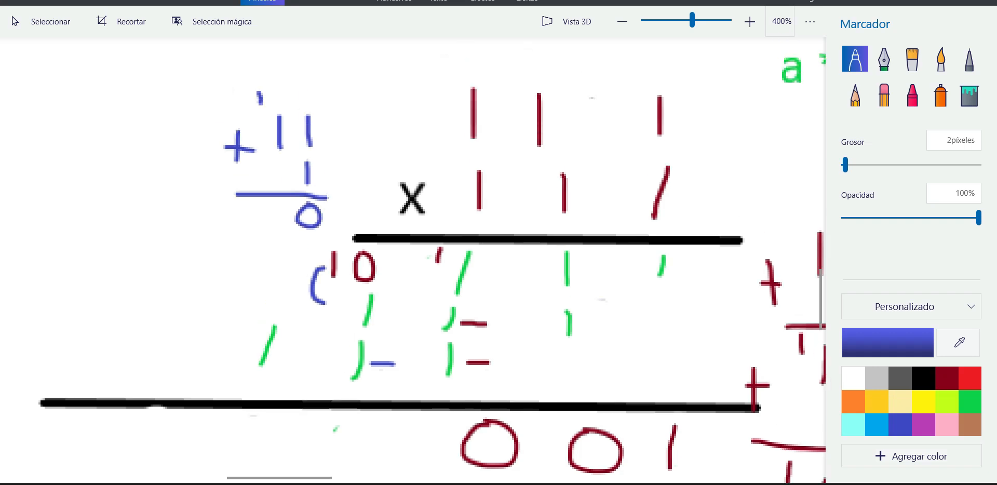
{"action": "mouse_move", "coordinate": [270, 204]}
{"action": "left_mouse_down"}
{"action": "mouse_move", "coordinate": [269, 223]}
{"action": "mouse_move", "coordinate": [284, 224]}
{"action": "mouse_move", "coordinate": [273, 204]}
{"action": "mouse_move", "coordinate": [243, 227]}
{"action": "left_mouse_up"}
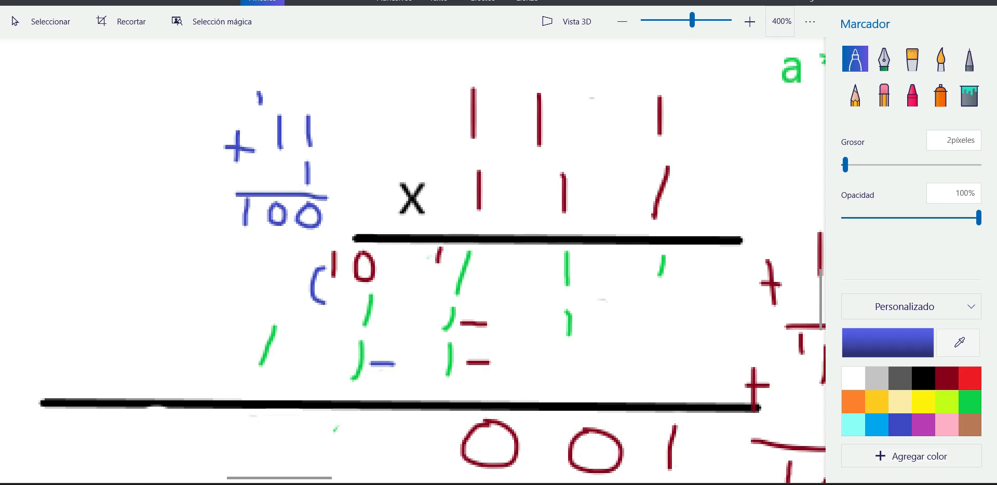
{"action": "scroll", "coordinate": [413, 260], "scroll_direction": "down", "scroll_amount": 3}
{"action": "scroll", "coordinate": [413, 259], "scroll_direction": "left", "scroll_amount": 1}
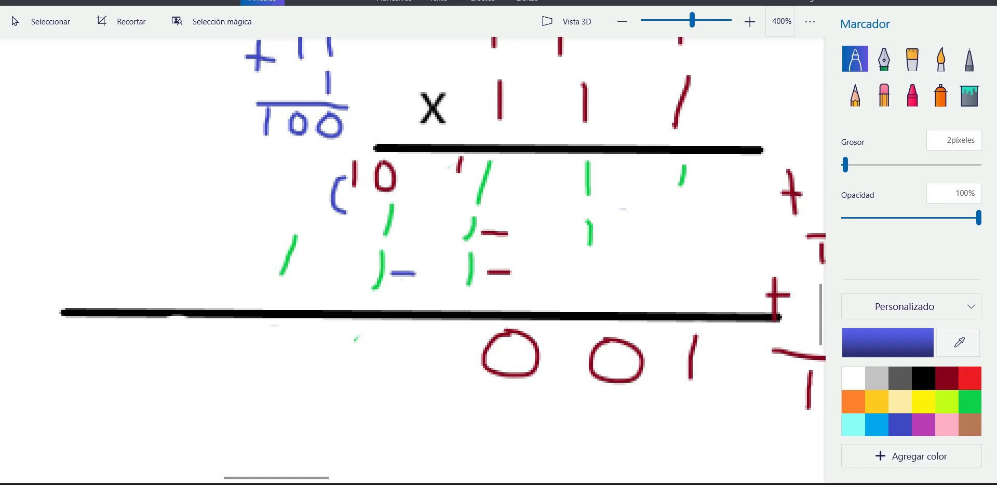
Write 0 in dark red as the fourth result digit from the right and the carry 10 above the fifth column
{"action": "left_click", "coordinate": [947, 378]}
{"action": "mouse_move", "coordinate": [386, 338]}
{"action": "left_mouse_down"}
{"action": "mouse_move", "coordinate": [370, 364]}
{"action": "mouse_move", "coordinate": [400, 345]}
{"action": "mouse_move", "coordinate": [380, 337]}
{"action": "left_mouse_up"}
{"action": "scroll", "coordinate": [390, 353], "scroll_direction": "up", "scroll_amount": 2}
{"action": "scroll", "coordinate": [390, 354], "scroll_direction": "left", "scroll_amount": 1}
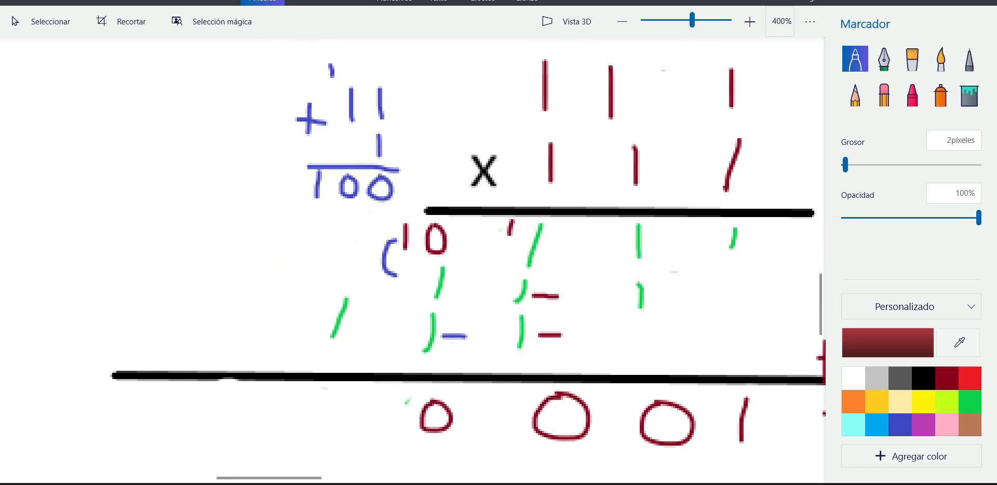
{"action": "left_click_drag", "start_coordinate": [300, 260], "coordinate": [299, 291]}
{"action": "mouse_move", "coordinate": [341, 255]}
{"action": "left_mouse_down"}
{"action": "mouse_move", "coordinate": [331, 278]}
{"action": "mouse_move", "coordinate": [344, 254]}
{"action": "left_mouse_up"}
Complete the 111 x 111 result with a dark red 1 as the fifth and another 1 as the sixth digit
{"action": "scroll", "coordinate": [410, 250], "scroll_direction": "down", "scroll_amount": 2}
{"action": "scroll", "coordinate": [410, 249], "scroll_direction": "left", "scroll_amount": 1}
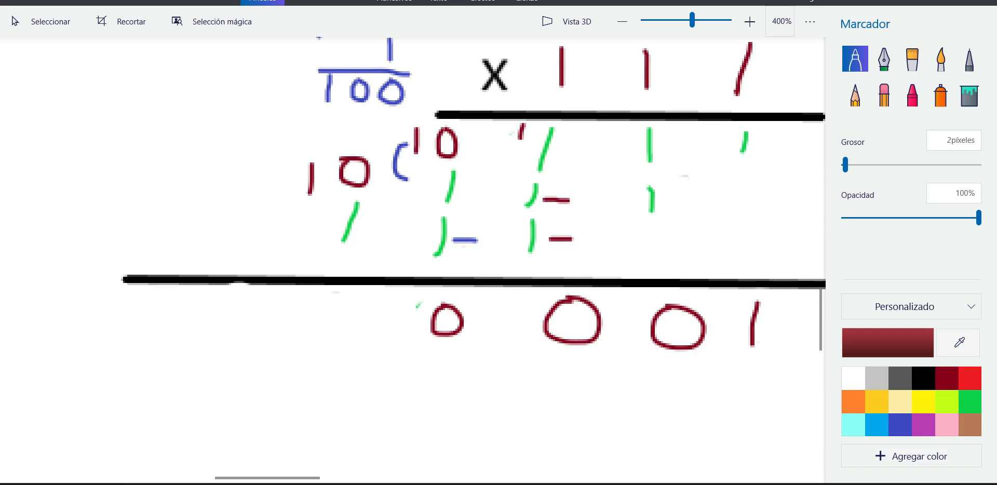
{"action": "left_click_drag", "start_coordinate": [365, 302], "coordinate": [364, 353]}
{"action": "left_click_drag", "start_coordinate": [271, 296], "coordinate": [270, 341]}
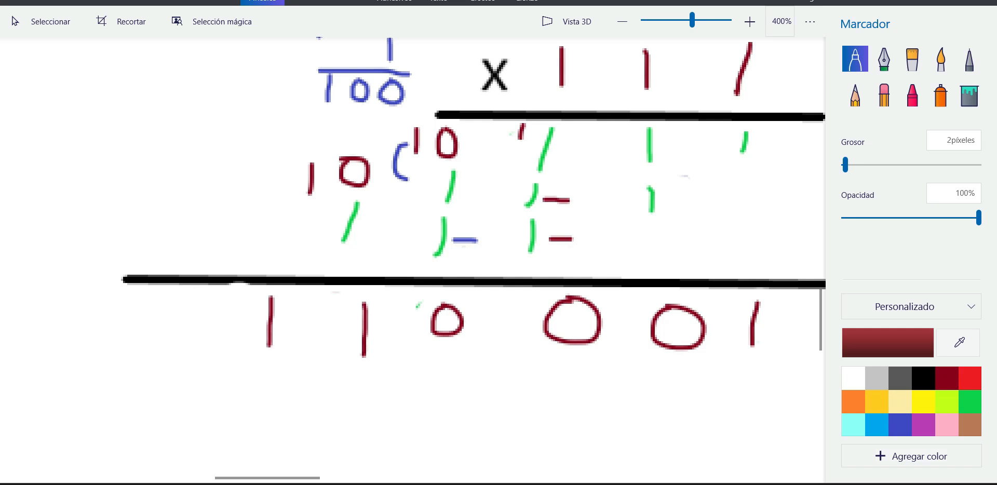
Underline each of the six result digits with a short blue line
{"action": "scroll", "coordinate": [540, 292], "scroll_direction": "down", "scroll_amount": 1}
{"action": "left_click_drag", "start_coordinate": [540, 292], "coordinate": [416, 228]}
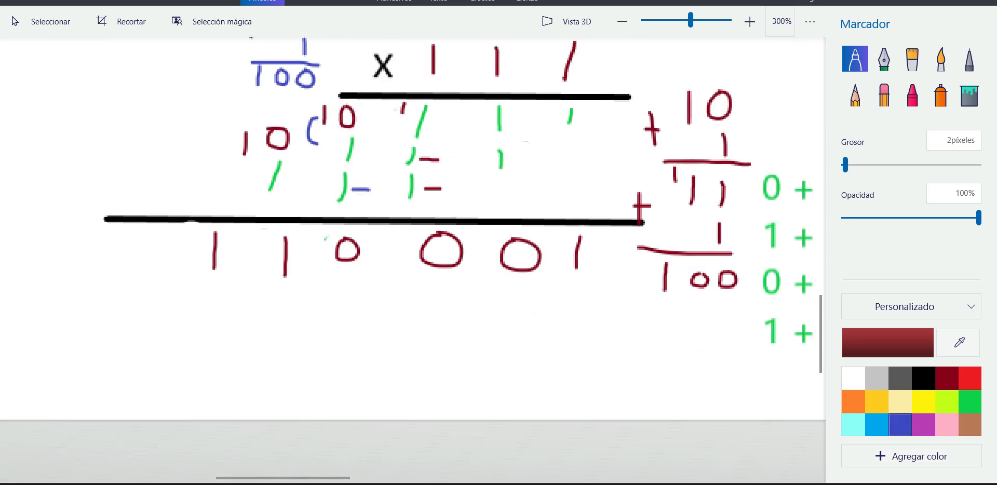
{"action": "left_click", "coordinate": [900, 424]}
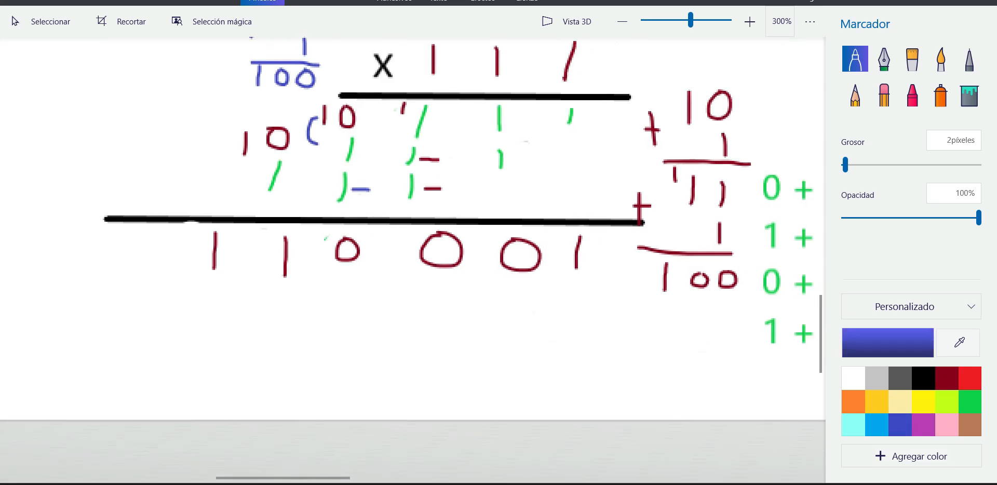
{"action": "mouse_move", "coordinate": [570, 287]}
{"action": "left_mouse_down"}
{"action": "mouse_move", "coordinate": [593, 281]}
{"action": "mouse_move", "coordinate": [207, 284]}
{"action": "left_mouse_up"}
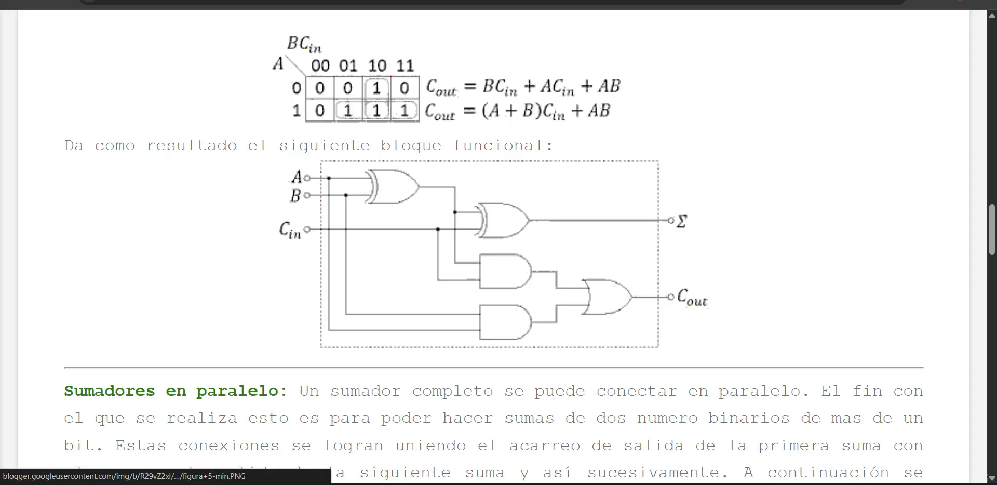
Examine the 6 x 7 = 42 multiplier circuit with its AND gates and 74LS83 adders on the Wilaeba Electronica page
{"action": "scroll", "coordinate": [498, 280], "scroll_direction": "up", "scroll_amount": 3}
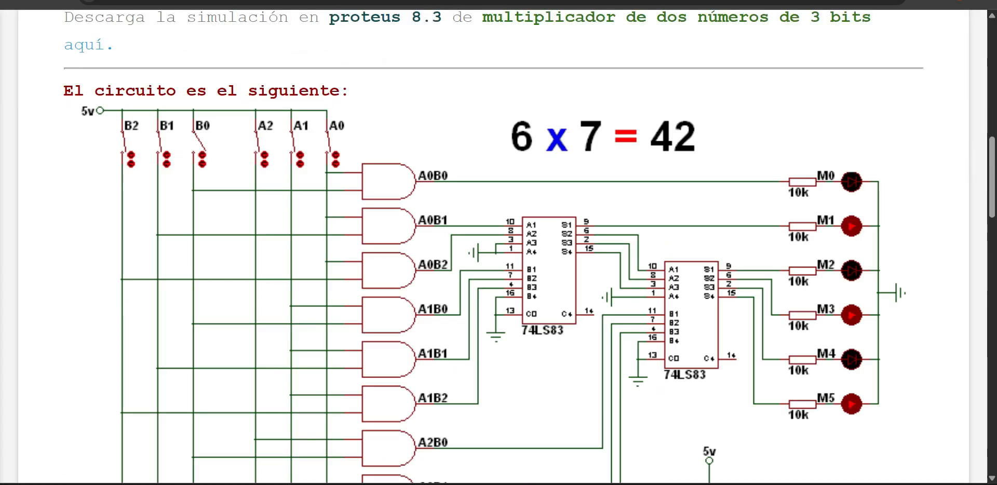
{"action": "key", "text": "ctrl+plus"}
{"action": "key", "text": "ctrl+plus"}
{"action": "key", "text": "ctrl+plus"}
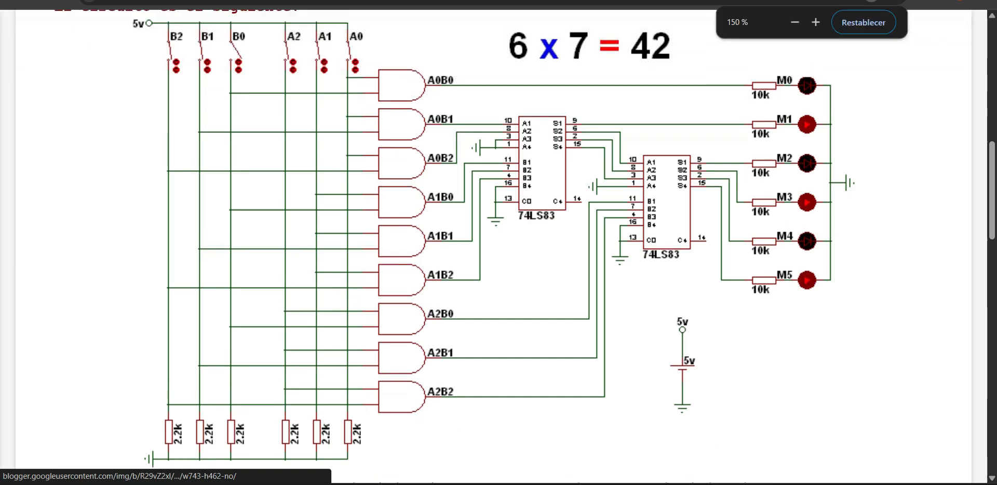
{"action": "key", "text": "ctrl+minus"}
{"action": "key", "text": "ctrl+minus"}
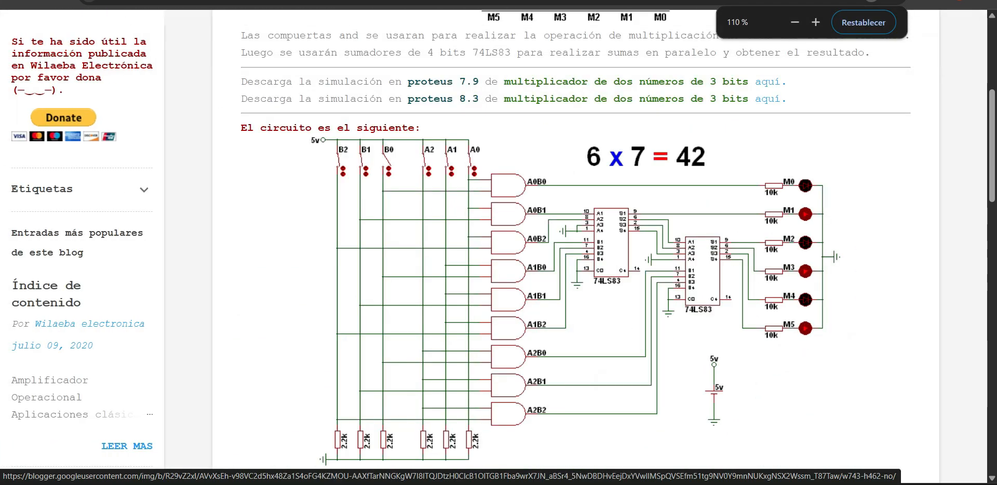
{"action": "key", "text": "ctrl+minus"}
Examine the introduction and the A and B partial-product scheme in the article on multiplying two 3-bit numbers
{"action": "scroll", "coordinate": [568, 260], "scroll_direction": "up", "scroll_amount": 3}
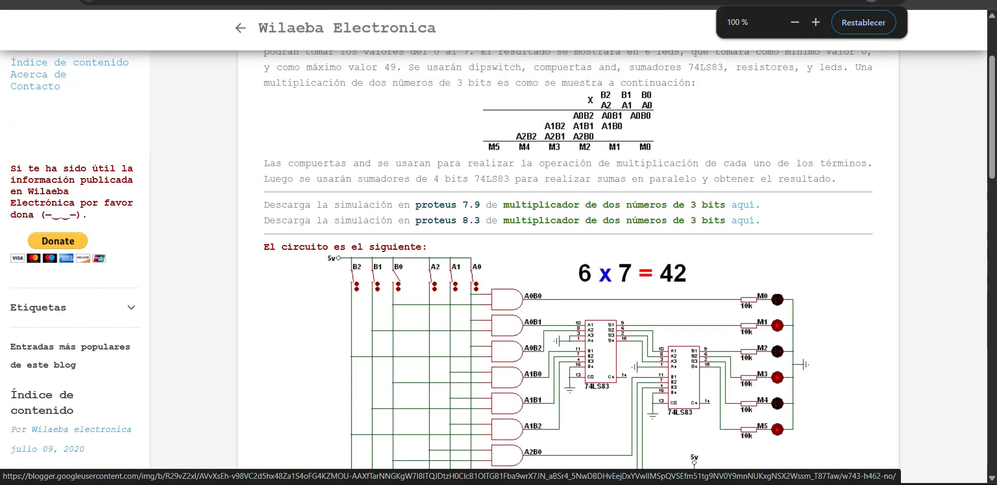
{"action": "scroll", "coordinate": [568, 260], "scroll_direction": "up", "scroll_amount": 2}
{"action": "key", "text": "ctrl+plus"}
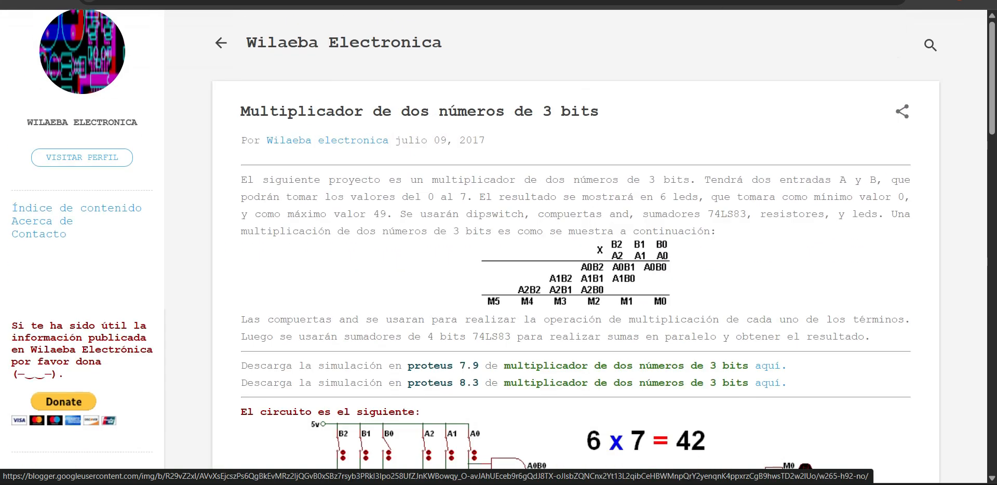
{"action": "key", "text": "ctrl+plus"}
{"action": "key", "text": "ctrl+plus"}
{"action": "key", "text": "ctrl+plus"}
{"action": "scroll", "coordinate": [499, 260], "scroll_direction": "down", "scroll_amount": 1}
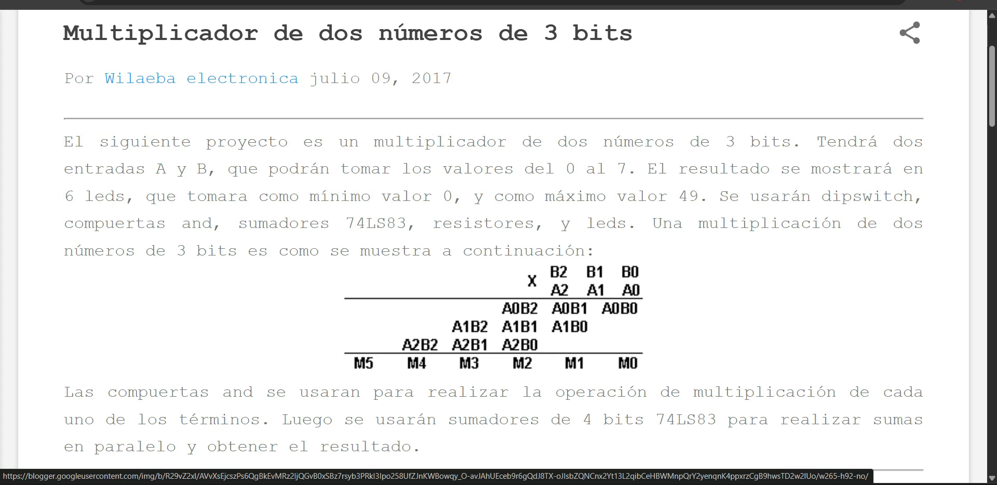
{"action": "key", "text": "ctrl+minus"}
{"action": "key", "text": "ctrl+minus"}
{"action": "key", "text": "ctrl+minus"}
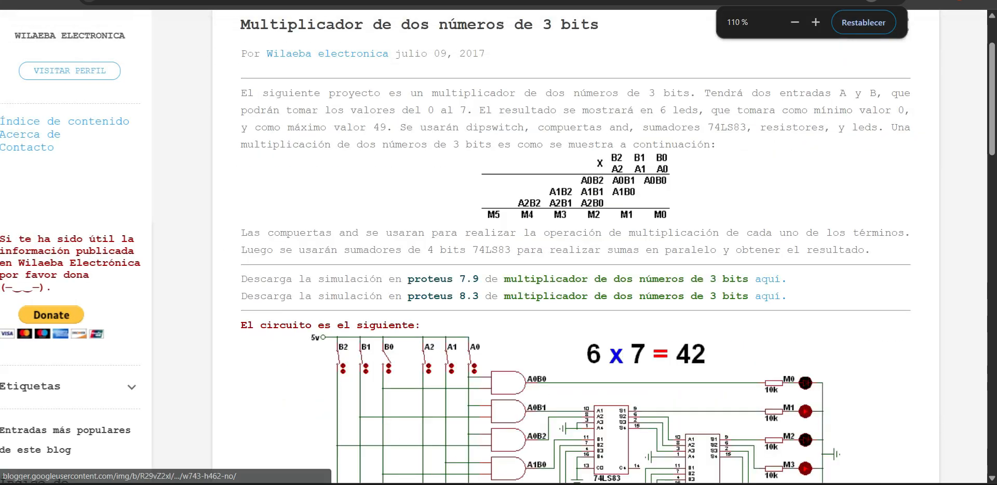
Switch back to Paint 3D, erase the leftmost 1 of the result and write a blue 0 in its place
{"action": "key", "text": "alt+Tab"}
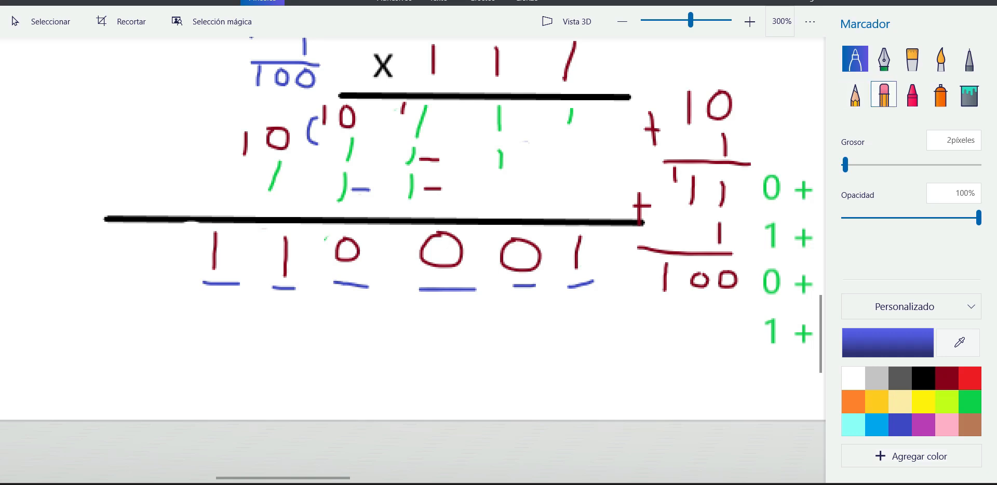
{"action": "left_click", "coordinate": [884, 94]}
{"action": "left_click_drag", "start_coordinate": [215, 240], "coordinate": [214, 263]}
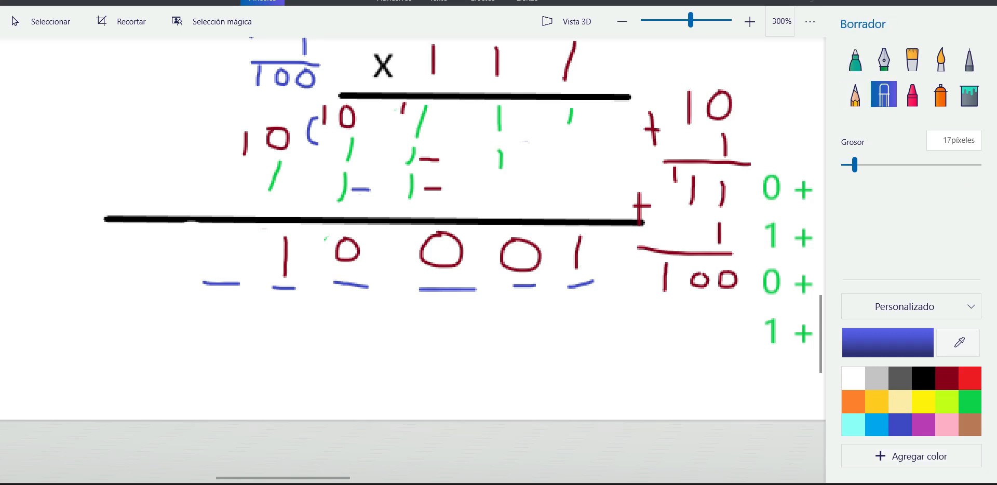
{"action": "left_click", "coordinate": [856, 60]}
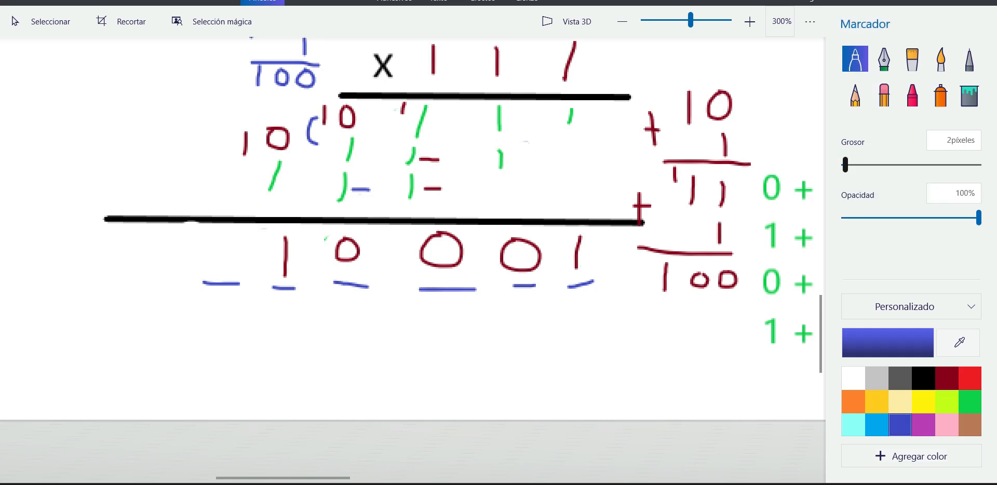
{"action": "mouse_move", "coordinate": [228, 239]}
{"action": "left_mouse_down"}
{"action": "mouse_move", "coordinate": [211, 266]}
{"action": "mouse_move", "coordinate": [236, 244]}
{"action": "left_mouse_up"}
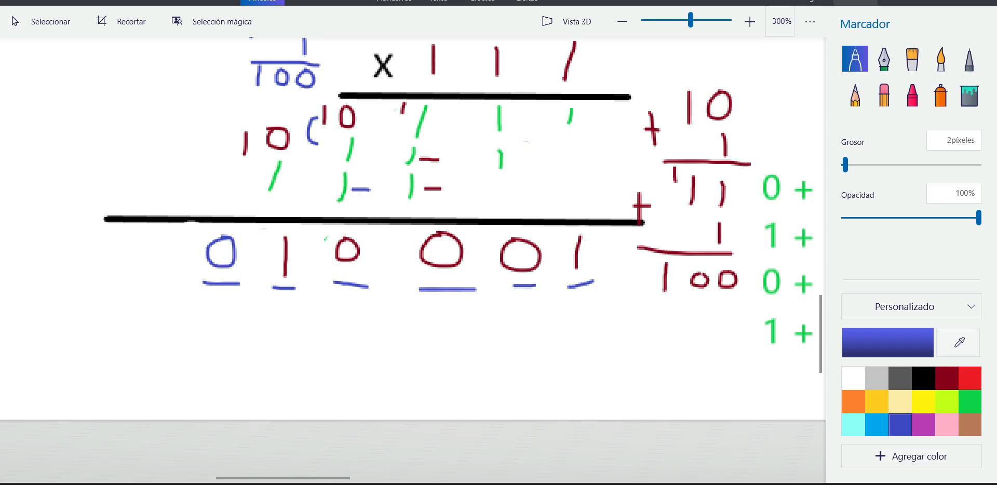
Undo the blue 0 and the erasing of the leftmost result digit
{"action": "key", "text": "ctrl+z"}
{"action": "key", "text": "ctrl+z"}
{"action": "scroll", "coordinate": [524, 165], "scroll_direction": "down", "scroll_amount": 2}
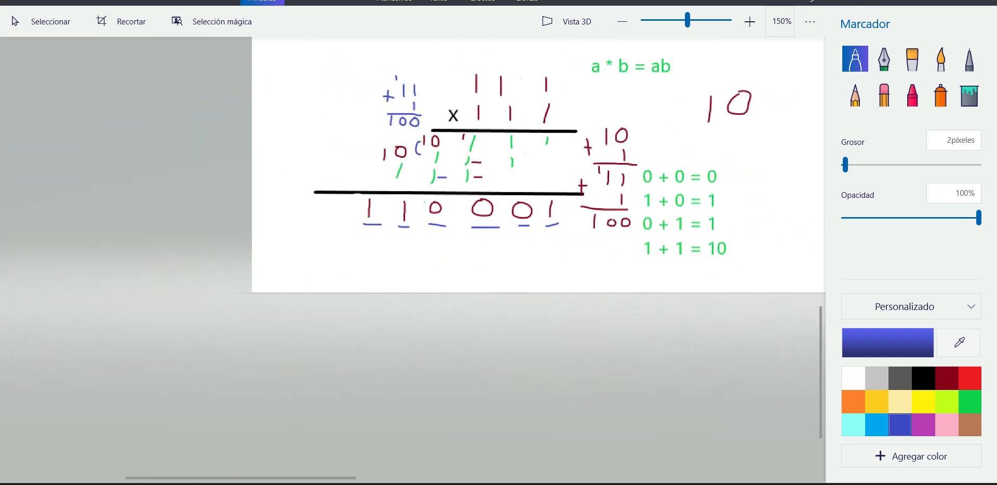
{"action": "scroll", "coordinate": [524, 165], "scroll_direction": "up", "scroll_amount": 2}
{"action": "scroll", "coordinate": [413, 207], "scroll_direction": "up", "scroll_amount": 1}
{"action": "scroll", "coordinate": [413, 208], "scroll_direction": "right", "scroll_amount": 4}
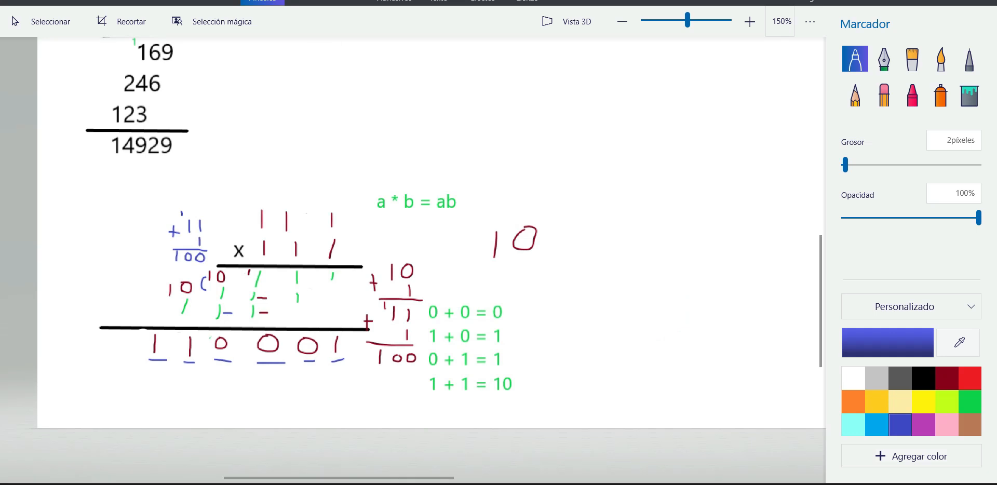
{"action": "scroll", "coordinate": [415, 234], "scroll_direction": "down", "scroll_amount": 2}
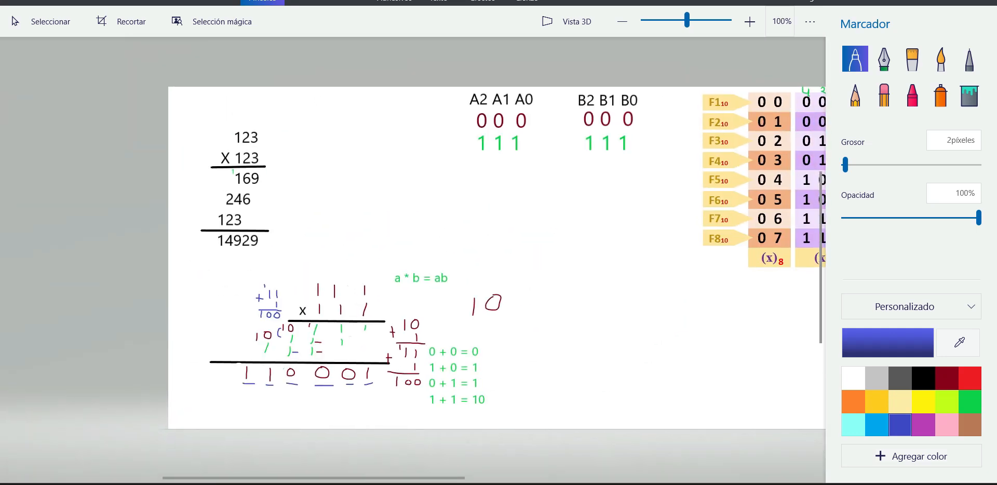
Switch to Proteus and examine the half adder, the full adder and the multiplier schematic below them
{"action": "key", "text": "alt+Tab"}
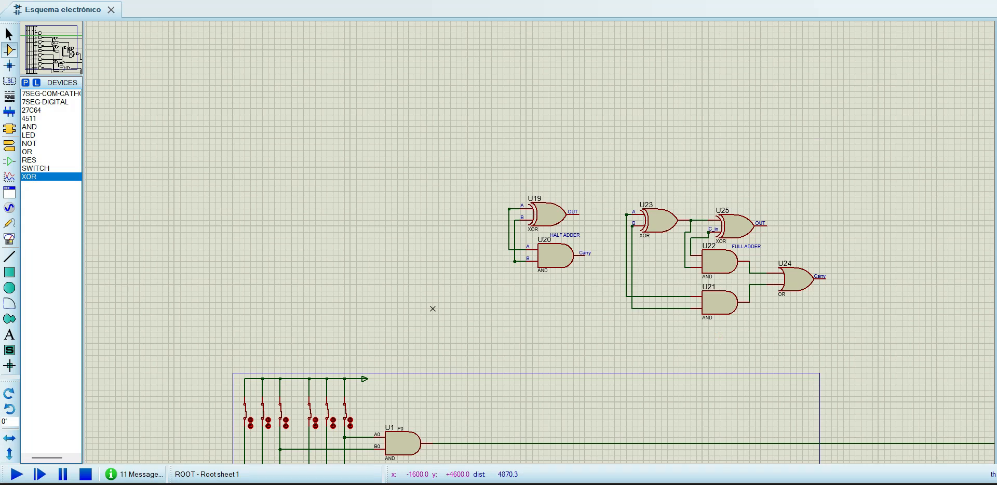
{"action": "middle_click", "coordinate": [508, 424]}
{"action": "middle_click", "coordinate": [492, 290]}
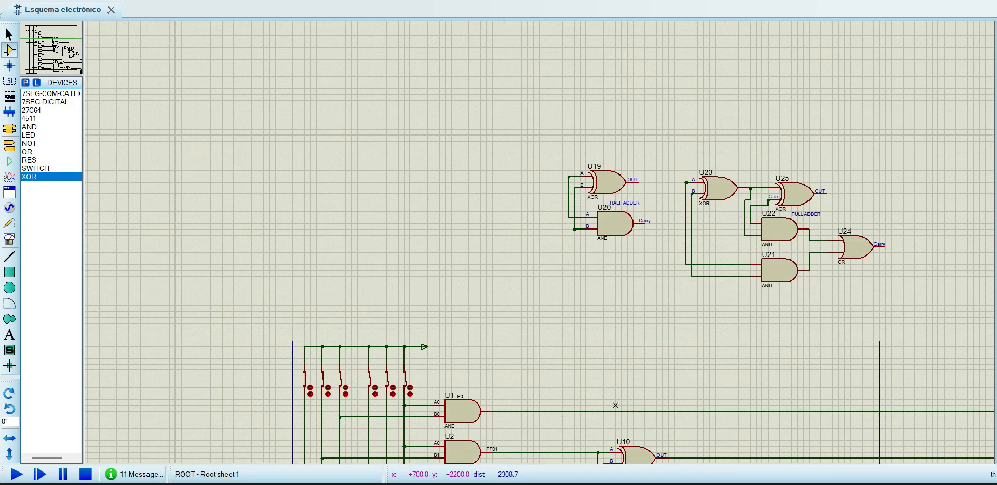
{"action": "scroll", "coordinate": [594, 386], "scroll_direction": "down", "scroll_amount": 1}
{"action": "middle_click", "coordinate": [633, 343]}
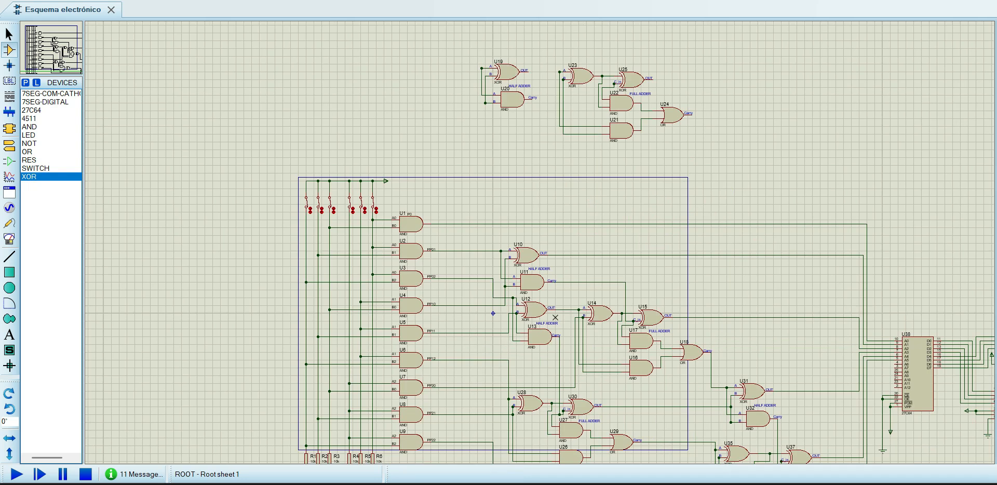
{"action": "key", "text": "super+a"}
{"action": "key", "text": "super+a"}
{"action": "middle_click", "coordinate": [457, 311]}
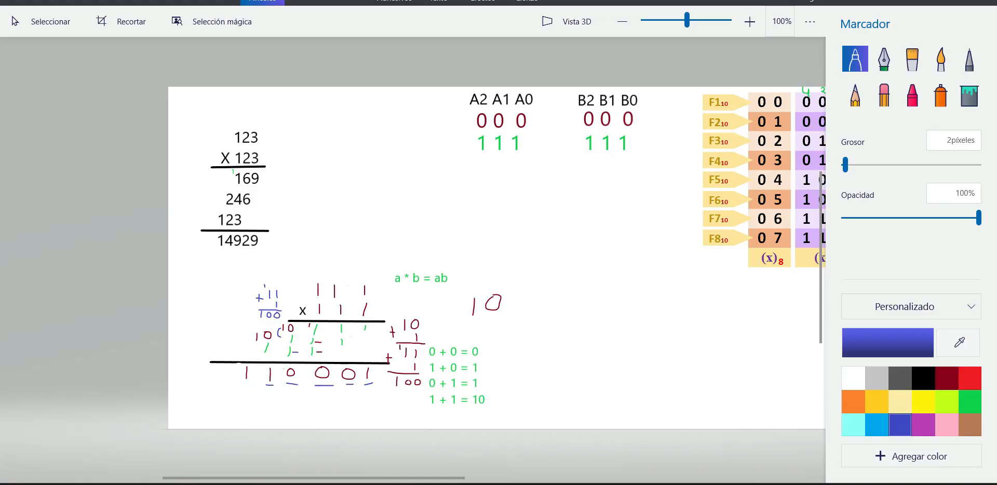
Undo the handwritten 111 x 111 calculation back to the lettered B2 B1 B0 x A2 A1 A0 scheme
{"action": "key", "text": "ctrl+z"}
{"action": "key", "text": "ctrl+z"}
{"action": "key", "text": "ctrl+z"}
{"action": "key", "text": "ctrl+z"}
{"action": "key", "text": "ctrl+z"}
{"action": "key", "text": "ctrl+z"}
{"action": "key", "text": "ctrl+z"}
{"action": "key", "text": "ctrl+z"}
{"action": "key", "text": "ctrl+z"}
{"action": "key", "text": "ctrl+z"}
{"action": "key", "text": "ctrl+z"}
{"action": "key", "text": "ctrl+z"}
{"action": "key", "text": "ctrl+z"}
{"action": "key", "text": "ctrl+z"}
{"action": "key", "text": "ctrl+z"}
{"action": "key", "text": "ctrl+z"}
{"action": "key", "text": "ctrl+z"}
{"action": "key", "text": "ctrl+z"}
{"action": "key", "text": "ctrl+z"}
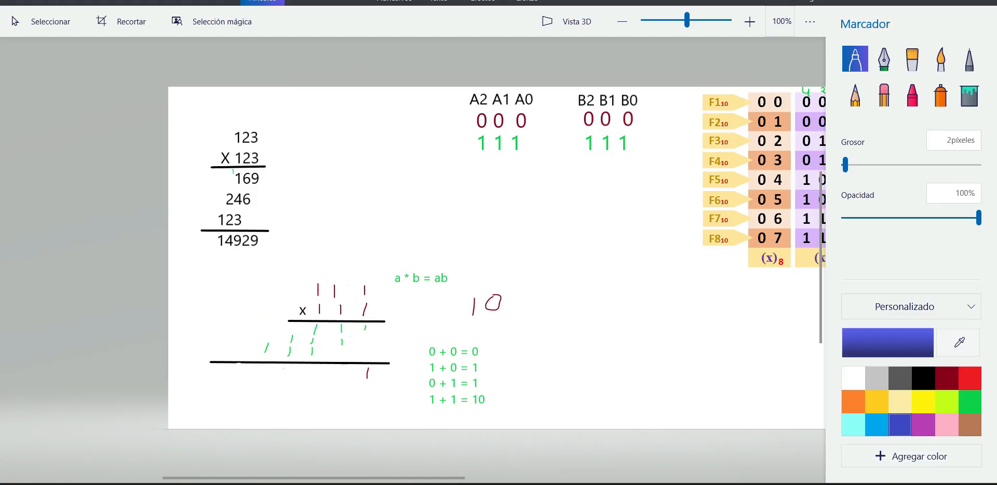
{"action": "key", "text": "ctrl+z"}
{"action": "key", "text": "ctrl+z"}
{"action": "key", "text": "ctrl+z"}
{"action": "key", "text": "ctrl+z"}
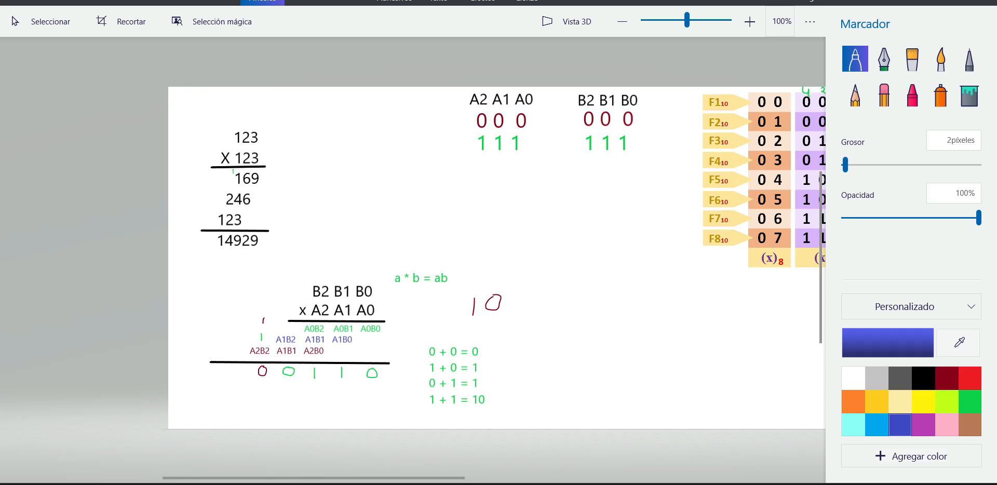
Undo the remaining handwritten result digits, carries and side notes around the lettered multiplication scheme
{"action": "key", "text": "ctrl+z"}
{"action": "key", "text": "ctrl+z"}
{"action": "key", "text": "ctrl+z"}
{"action": "key", "text": "ctrl+z"}
{"action": "key", "text": "ctrl+z"}
{"action": "key", "text": "ctrl+z"}
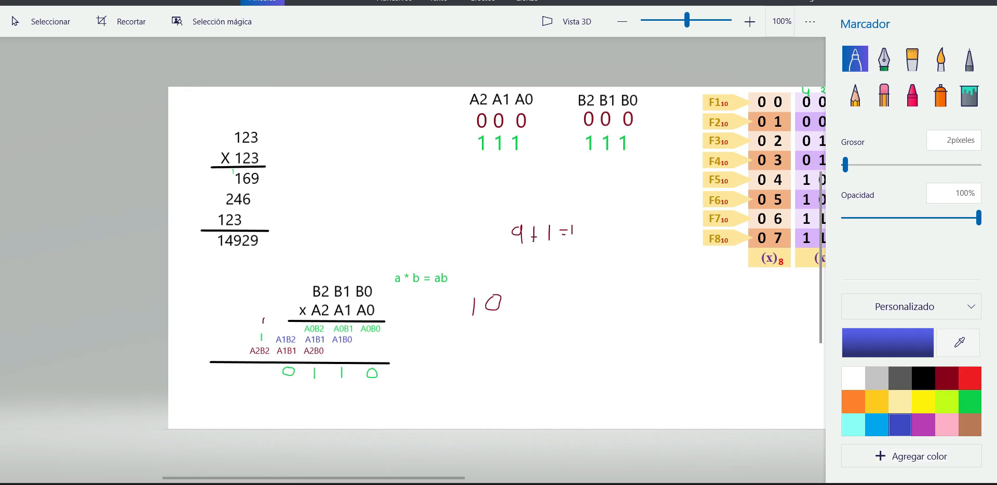
{"action": "key", "text": "ctrl+z"}
{"action": "key", "text": "ctrl+z"}
{"action": "key", "text": "ctrl+z"}
{"action": "key", "text": "ctrl+z"}
{"action": "key", "text": "ctrl+z"}
{"action": "key", "text": "ctrl+z"}
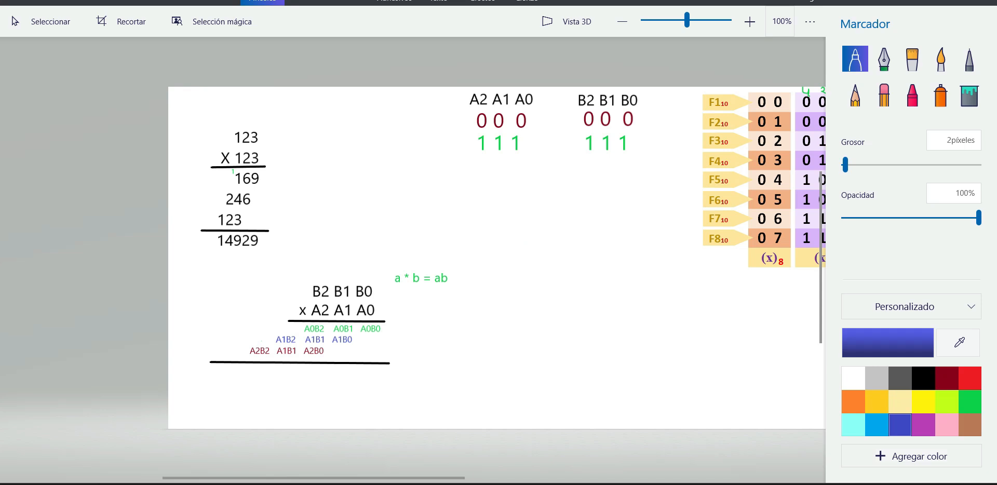
Connect A0 to B0, B1 and B2 with blue arcs in the lettered multiplication
{"action": "scroll", "coordinate": [349, 367], "scroll_direction": "up", "scroll_amount": 2}
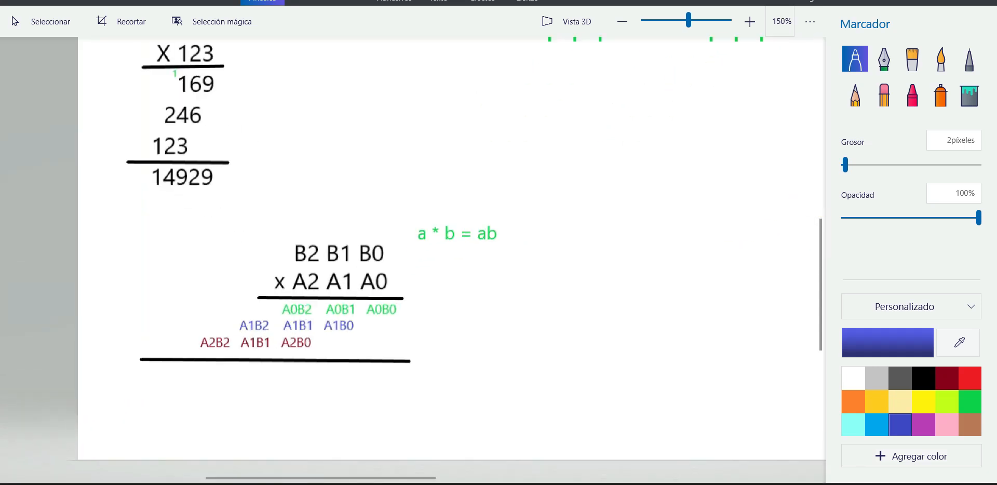
{"action": "scroll", "coordinate": [359, 310], "scroll_direction": "up", "scroll_amount": 2}
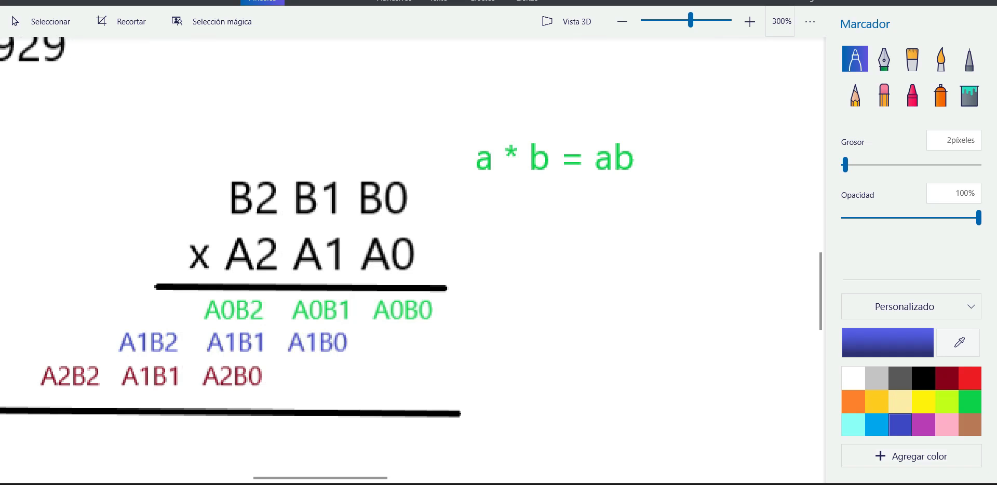
{"action": "left_click_drag", "start_coordinate": [416, 256], "coordinate": [426, 207]}
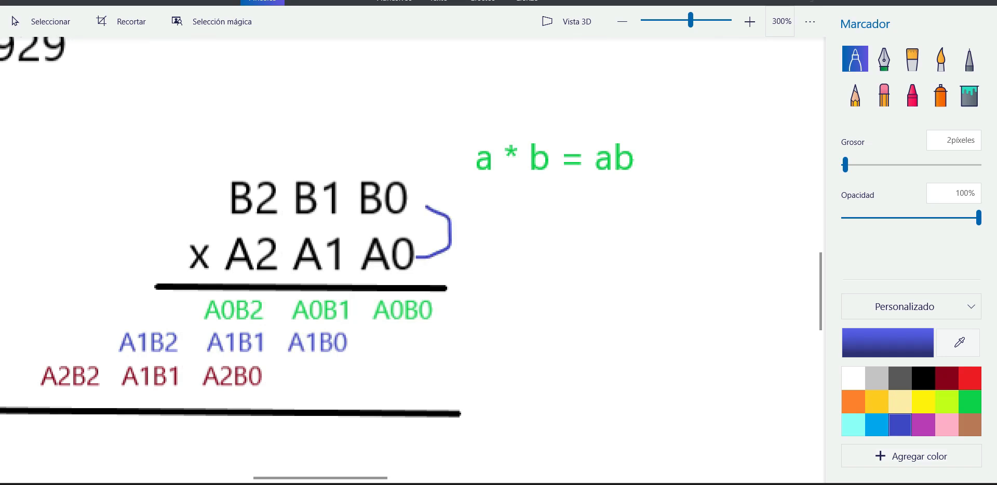
{"action": "mouse_move", "coordinate": [407, 244]}
{"action": "left_mouse_down"}
{"action": "mouse_move", "coordinate": [427, 207]}
{"action": "mouse_move", "coordinate": [359, 151]}
{"action": "mouse_move", "coordinate": [324, 176]}
{"action": "left_mouse_up"}
{"action": "mouse_move", "coordinate": [409, 244]}
{"action": "left_mouse_down"}
{"action": "mouse_move", "coordinate": [435, 232]}
{"action": "mouse_move", "coordinate": [456, 125]}
{"action": "mouse_move", "coordinate": [304, 152]}
{"action": "mouse_move", "coordinate": [280, 166]}
{"action": "left_mouse_up"}
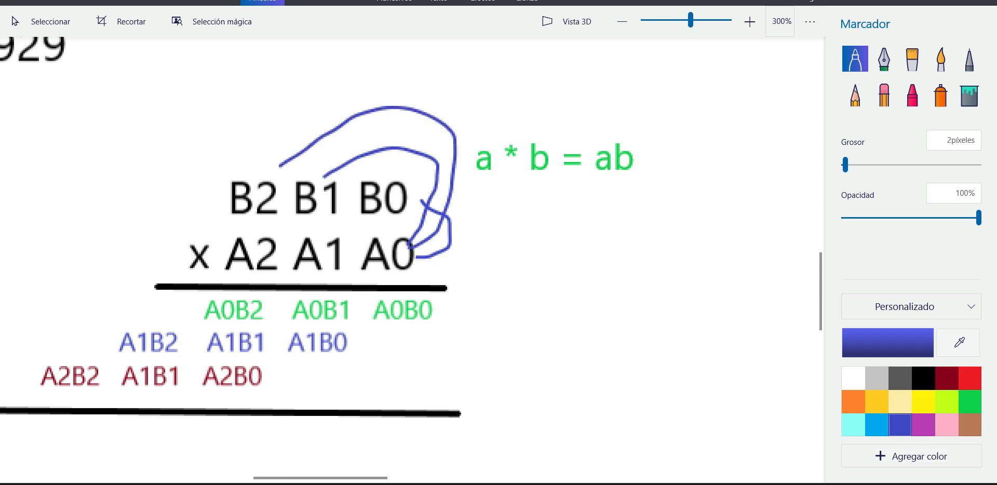
Undo the three blue arcs drawn from A0
{"action": "key", "text": "ctrl+z"}
{"action": "key", "text": "ctrl+z"}
{"action": "key", "text": "ctrl+z"}
Switch to Proteus, examine the input switches and AND gates U1 to U3 up close, and activate selection mode
{"action": "key", "text": "alt+Tab"}
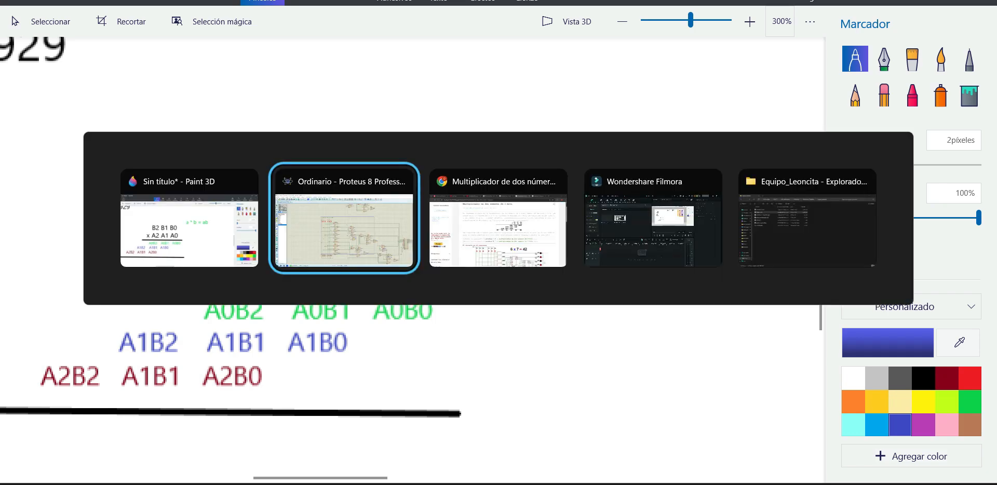
{"action": "key", "text": "F6"}
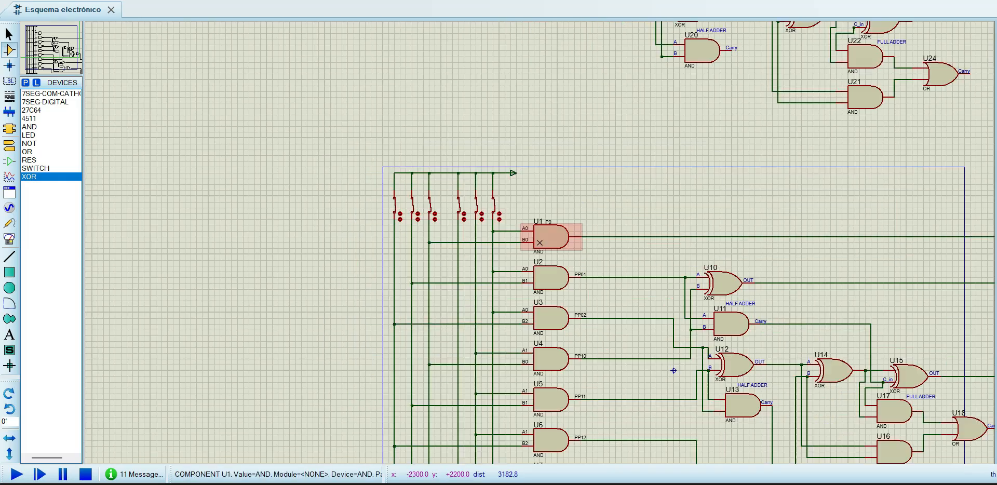
{"action": "key", "text": "F6"}
{"action": "key", "text": "F6"}
{"action": "left_click", "coordinate": [9, 35]}
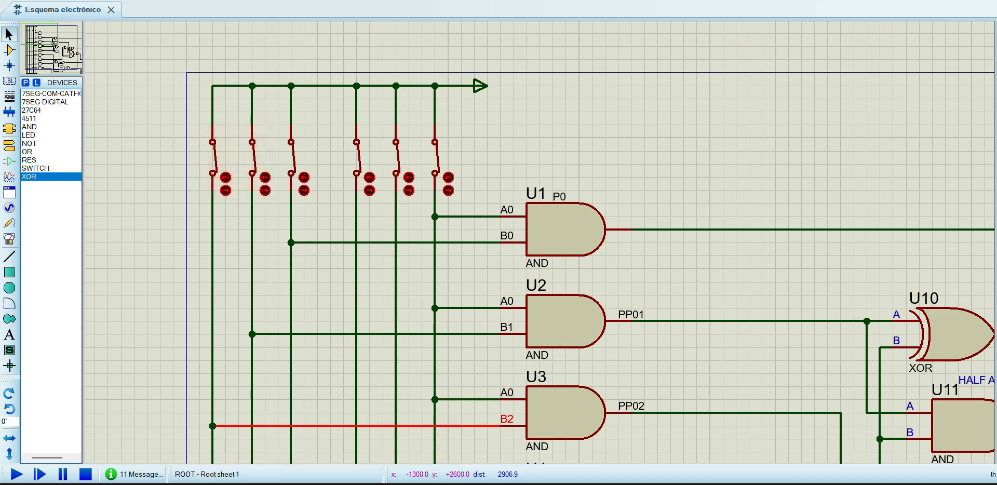
Examine AND gates U2 to U9 up close and compare their inputs with the partial products of the lettered multiplication in Paint 3D
{"action": "middle_click", "coordinate": [680, 254]}
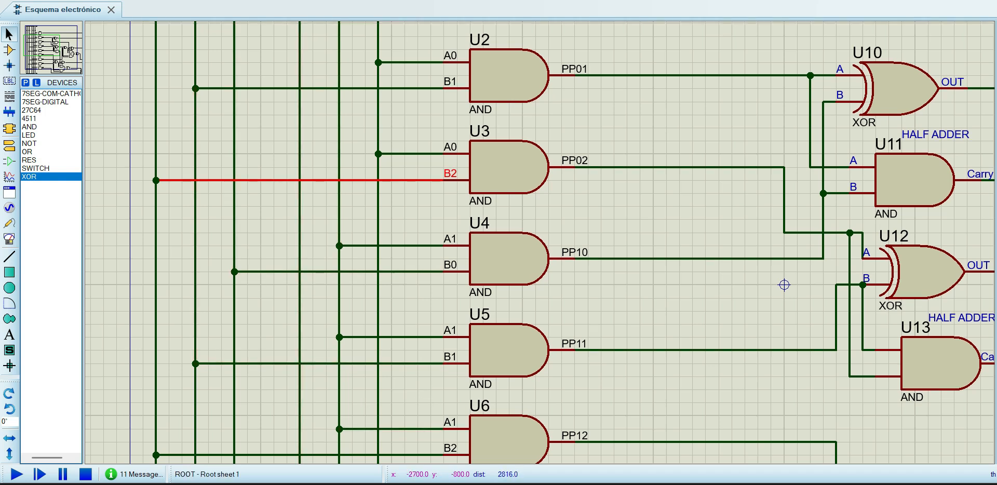
{"action": "middle_click", "coordinate": [431, 389]}
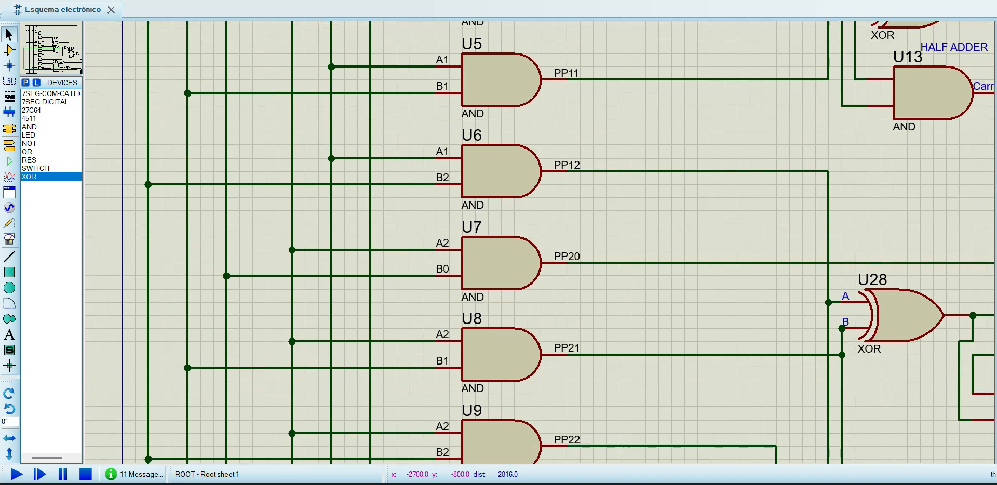
{"action": "scroll", "coordinate": [520, 381], "scroll_direction": "up", "scroll_amount": 1}
{"action": "scroll", "coordinate": [520, 380], "scroll_direction": "down", "scroll_amount": 2}
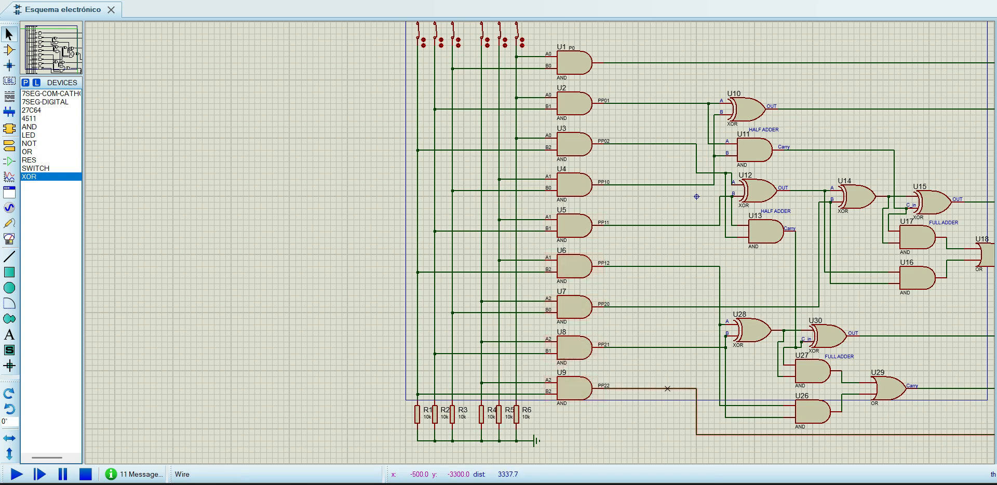
{"action": "left_click", "coordinate": [707, 484]}
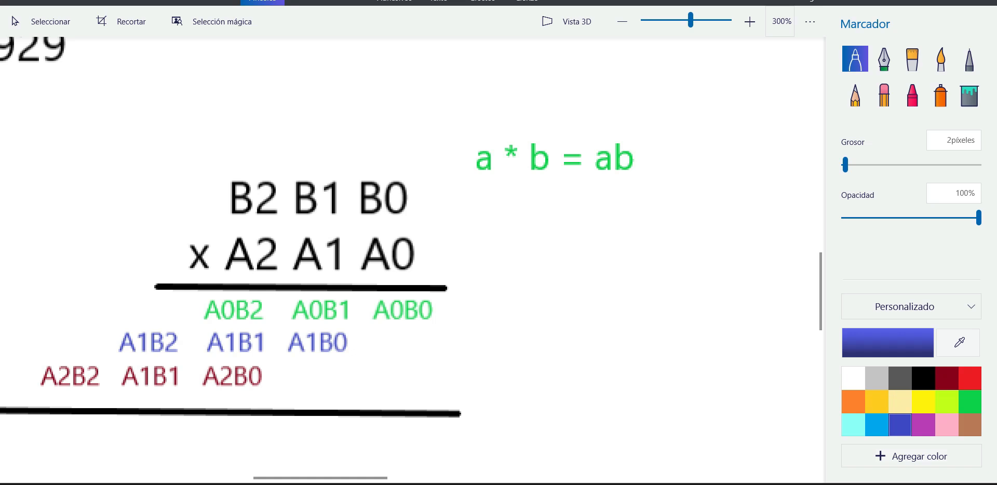
{"action": "key", "text": "alt+Tab"}
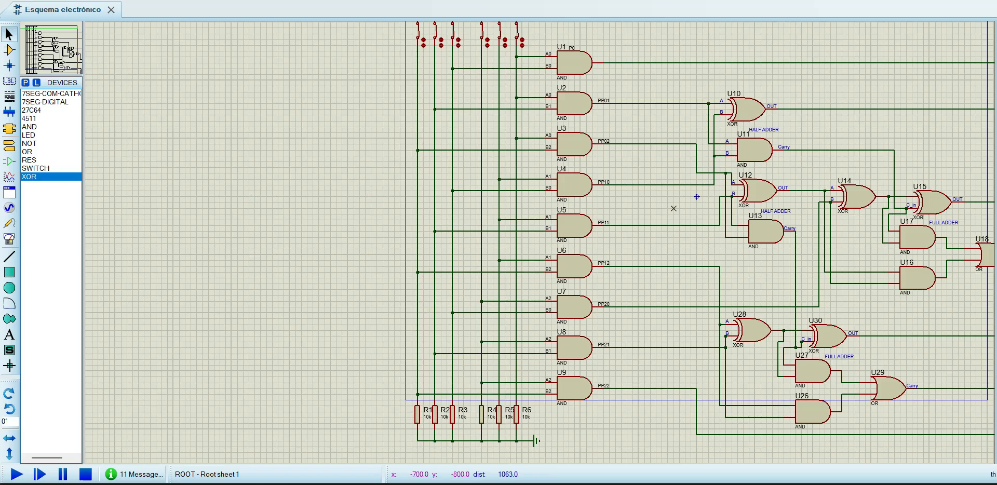
Check the A0B0 column of the lettered multiplication against AND gate U1 in Proteus and highlight U1 with its wires
{"action": "middle_click", "coordinate": [901, 132]}
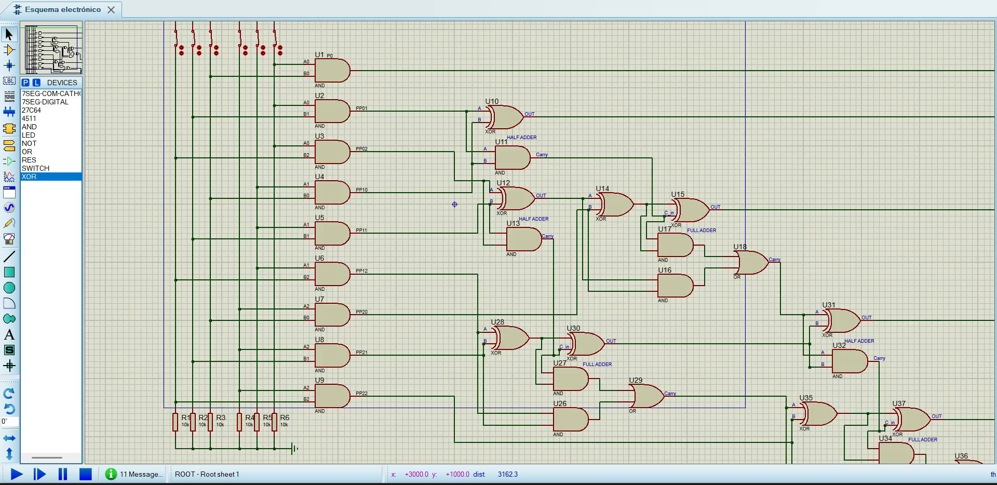
{"action": "left_click", "coordinate": [629, 148]}
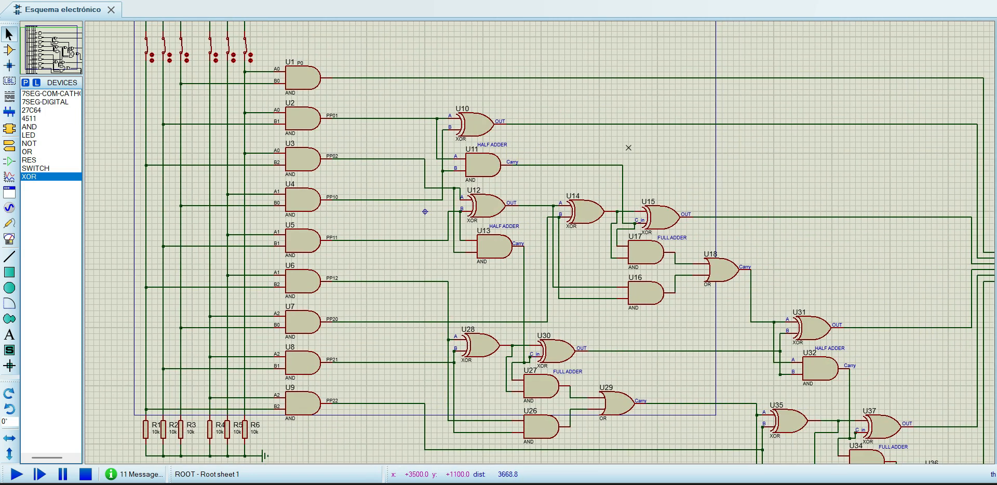
{"action": "key", "text": "alt+Tab"}
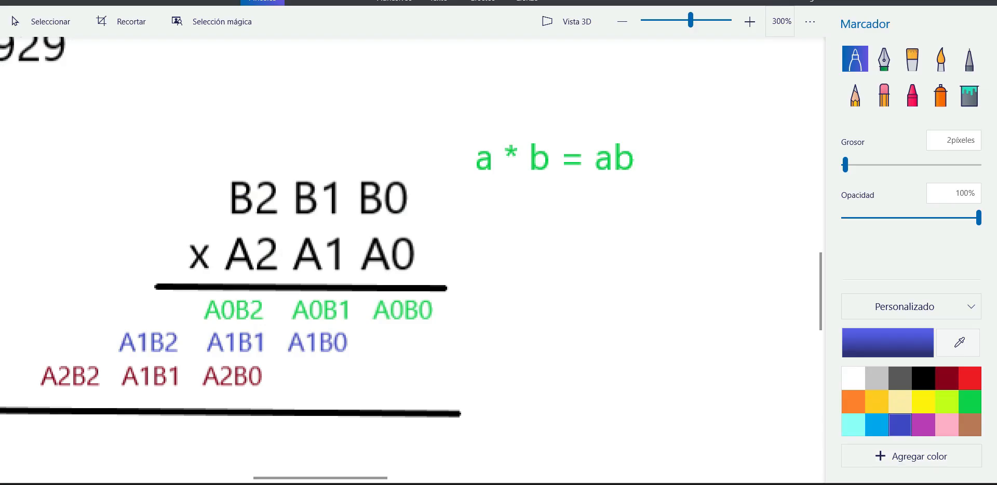
{"action": "key", "text": "alt+Tab"}
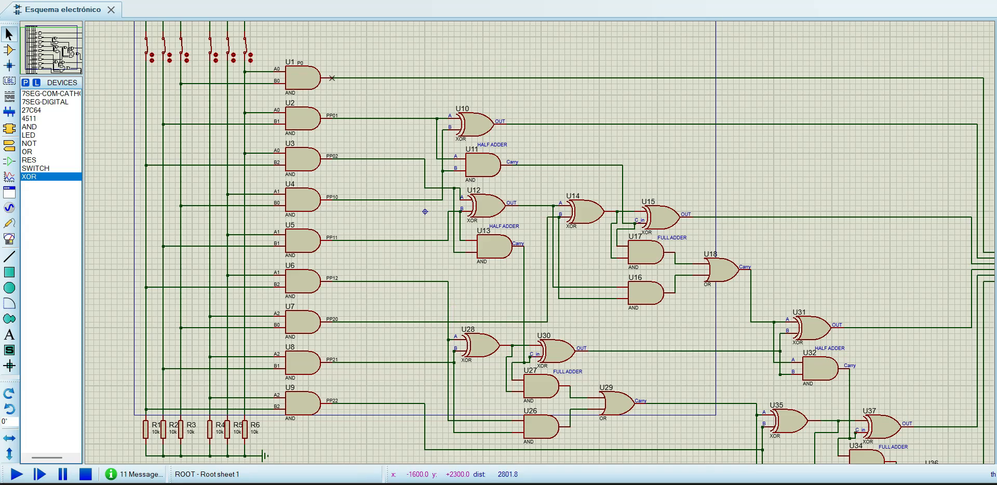
{"action": "left_click", "coordinate": [303, 90]}
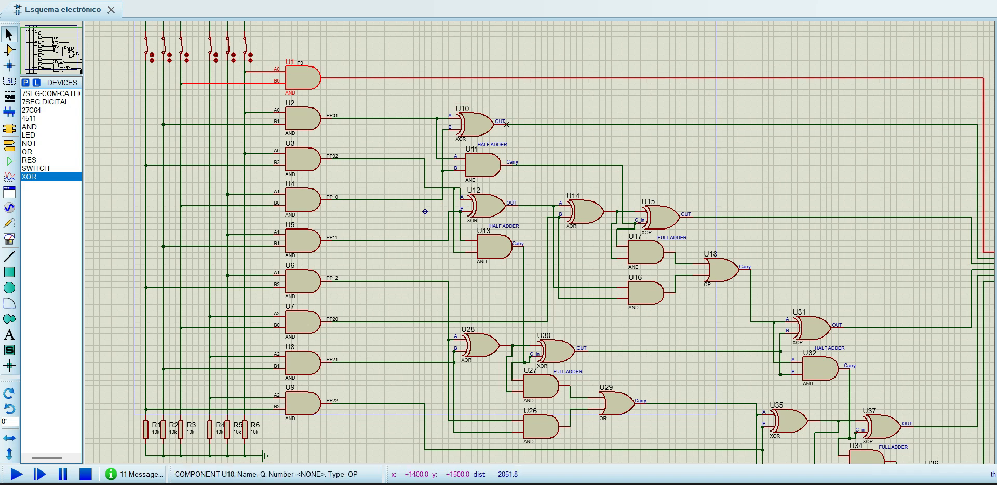
{"action": "left_click", "coordinate": [425, 211]}
Compare the A0B1 and A1B0 column in Paint 3D with the half adder in Proteus, highlighting its gates U10 and U11
{"action": "key", "text": "alt+Tab"}
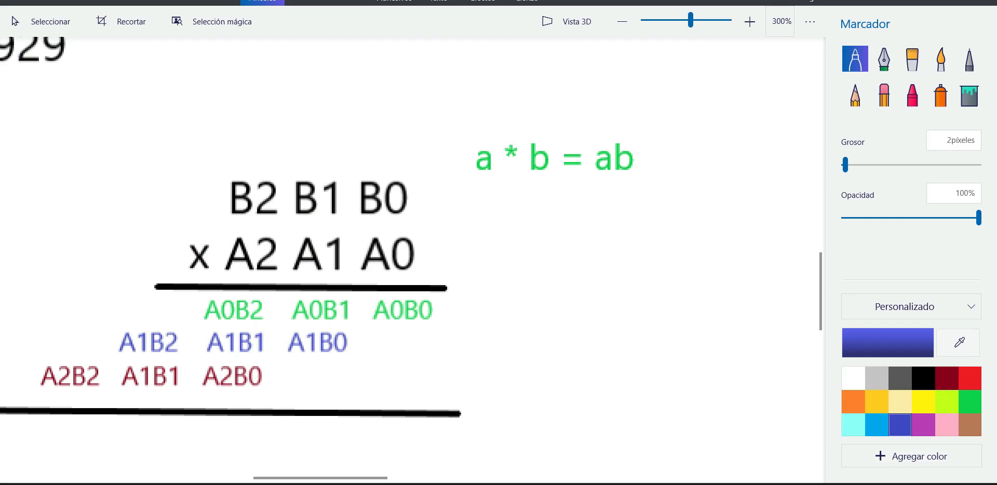
{"action": "mouse_move", "coordinate": [350, 303]}
{"action": "left_mouse_down"}
{"action": "mouse_move", "coordinate": [364, 315]}
{"action": "mouse_move", "coordinate": [353, 337]}
{"action": "left_mouse_up"}
{"action": "key", "text": "alt+Tab"}
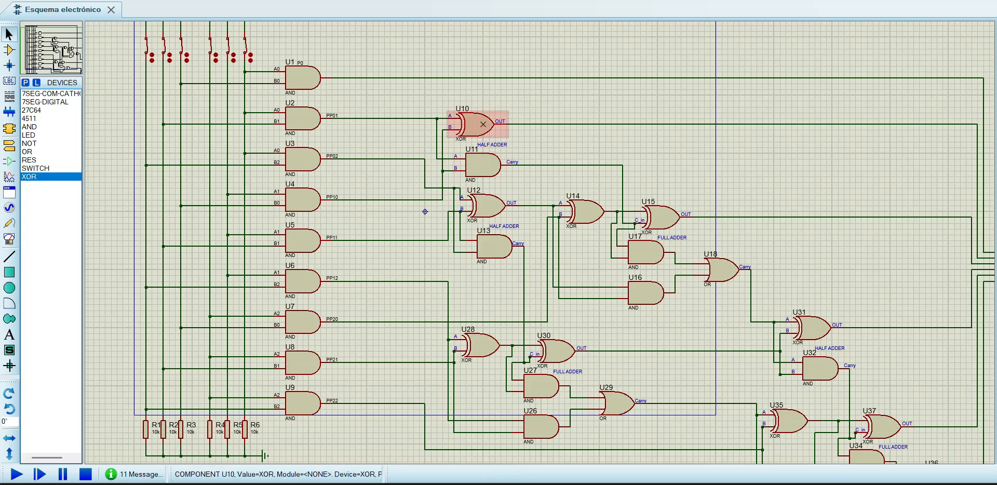
{"action": "scroll", "coordinate": [485, 123], "scroll_direction": "up", "scroll_amount": 1}
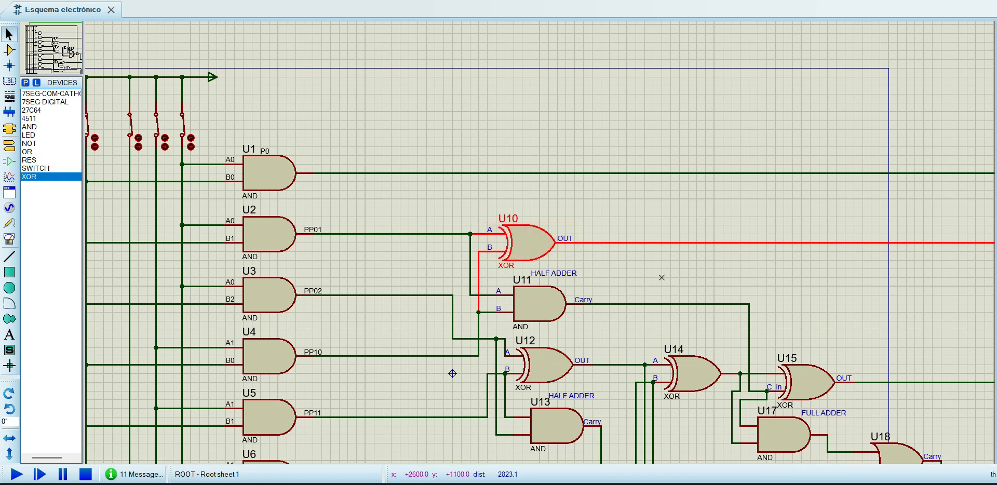
{"action": "left_click", "coordinate": [548, 286]}
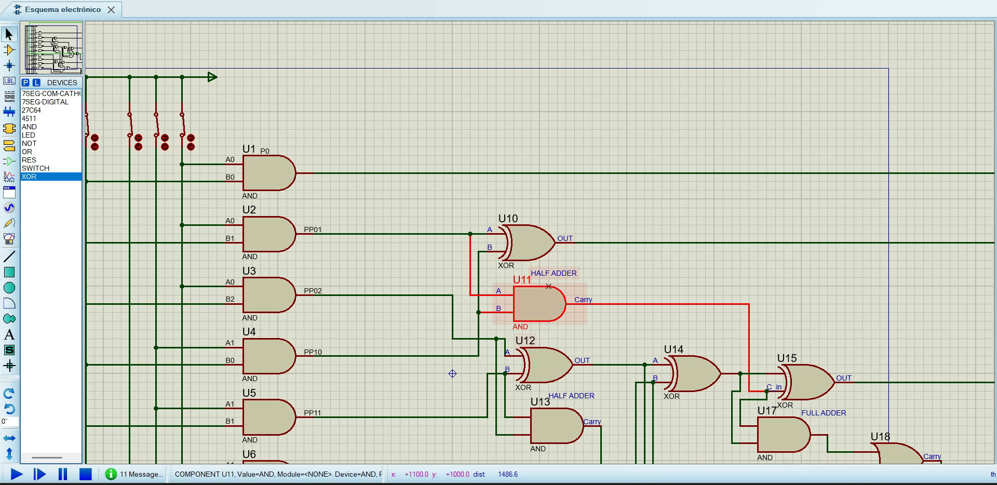
Follow the carry from U11 into the full adder and highlight its gates U15, U17, U16 and U18
{"action": "middle_click", "coordinate": [656, 321]}
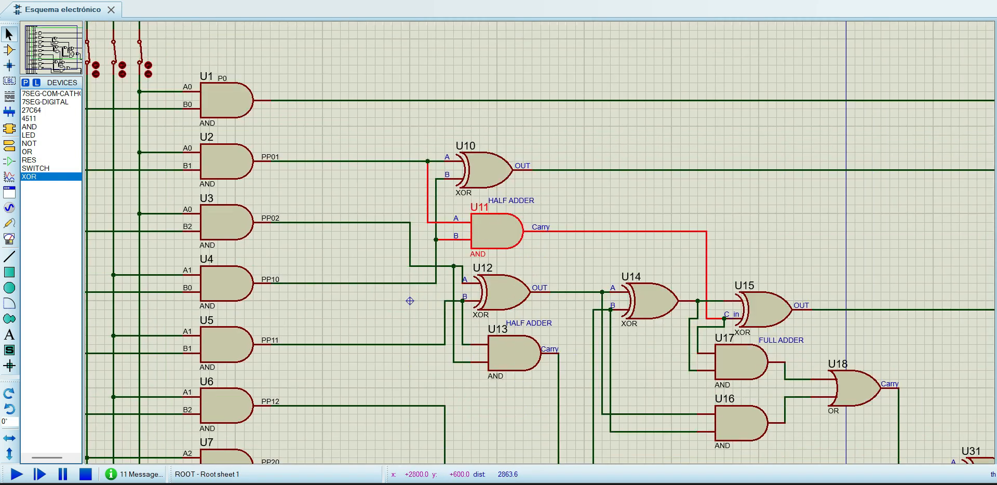
{"action": "middle_click", "coordinate": [654, 249]}
{"action": "left_click", "coordinate": [734, 304]}
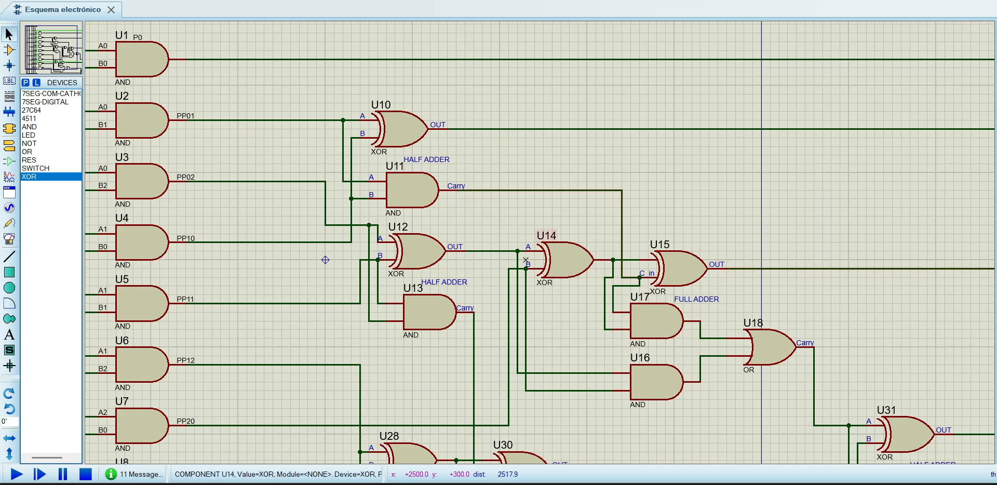
{"action": "left_click", "coordinate": [596, 259]}
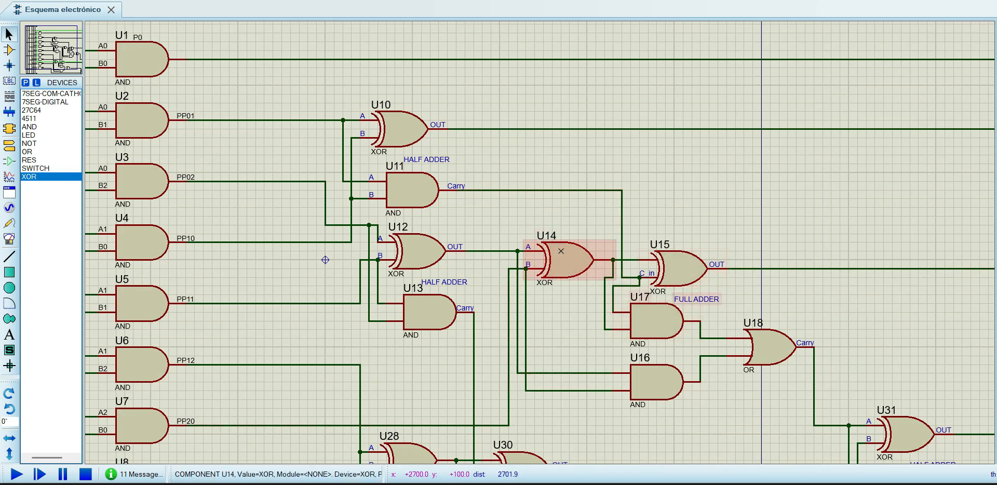
{"action": "left_click", "coordinate": [678, 269]}
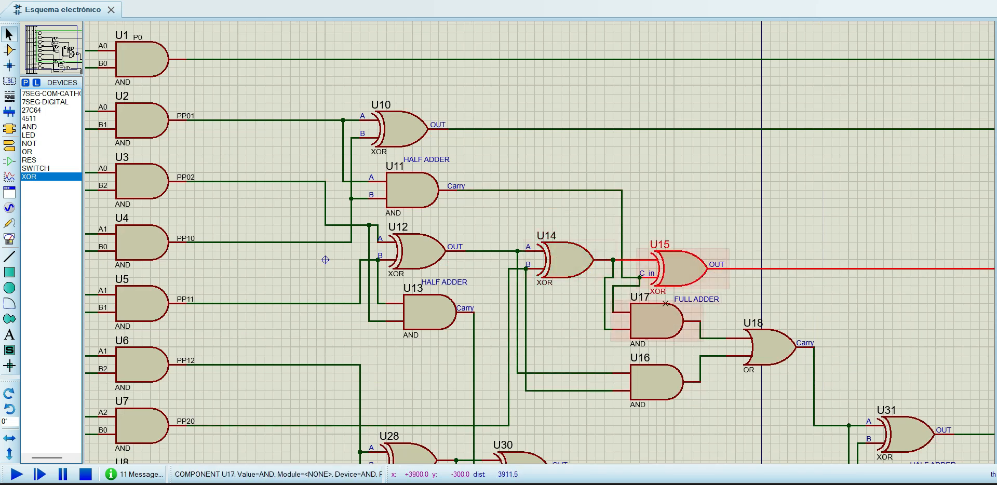
{"action": "left_click", "coordinate": [656, 321]}
{"action": "left_click", "coordinate": [675, 391]}
{"action": "left_click", "coordinate": [785, 361]}
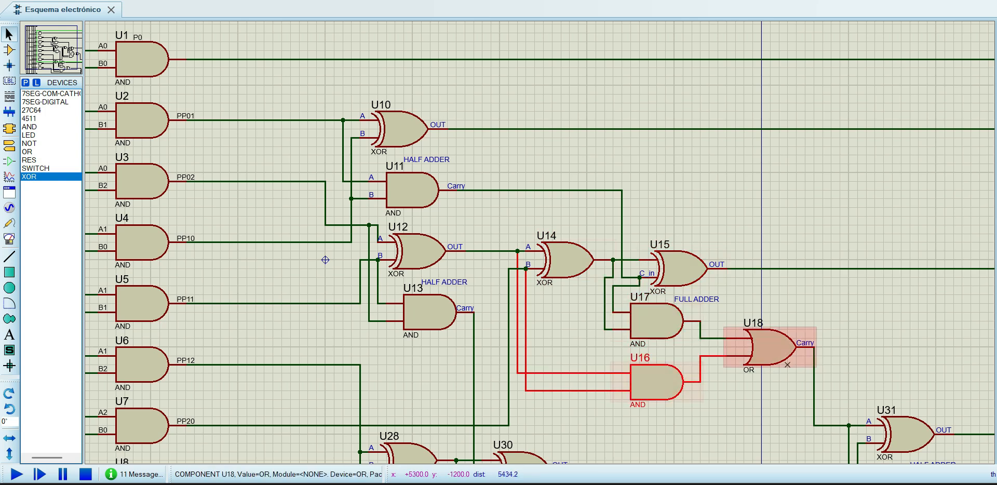
Locate the separate half adder and full adder blocks above the sheet and select each block in turn
{"action": "scroll", "coordinate": [552, 155], "scroll_direction": "down", "scroll_amount": 1}
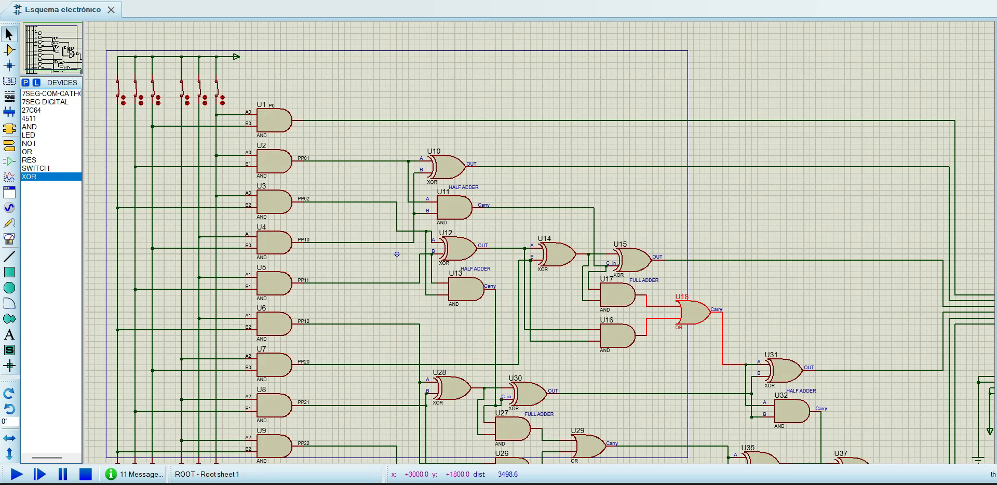
{"action": "middle_click", "coordinate": [572, 149]}
{"action": "left_click", "coordinate": [565, 319]}
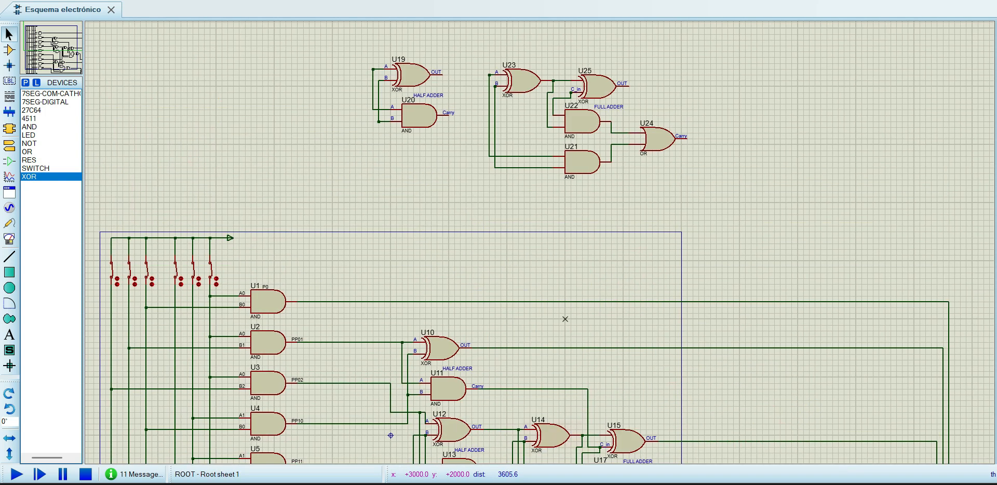
{"action": "scroll", "coordinate": [484, 75], "scroll_direction": "up", "scroll_amount": 1}
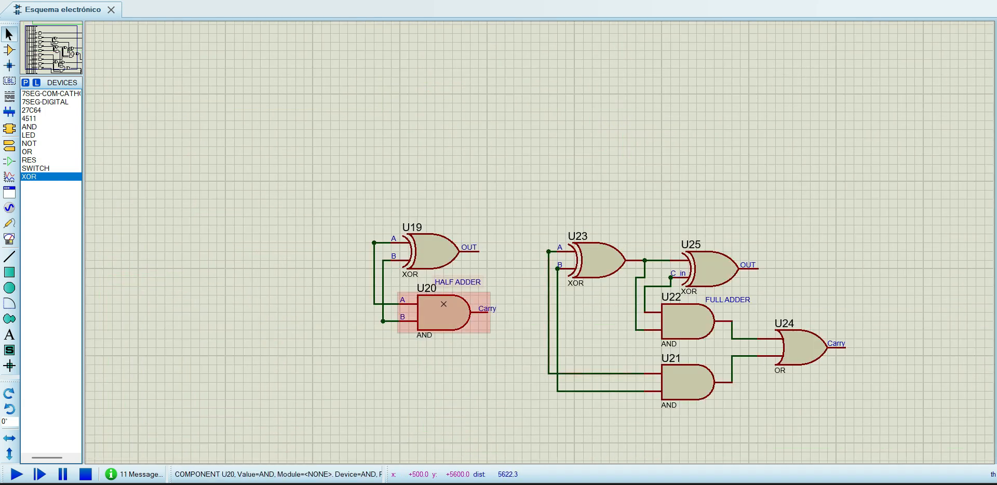
{"action": "left_click_drag", "start_coordinate": [356, 199], "coordinate": [514, 355]}
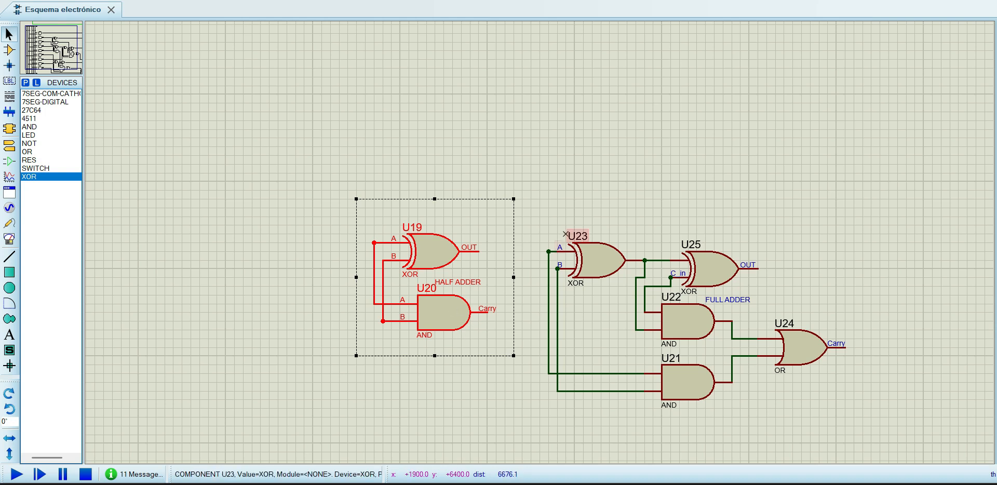
{"action": "left_click", "coordinate": [558, 208]}
{"action": "left_click_drag", "start_coordinate": [539, 200], "coordinate": [863, 426]}
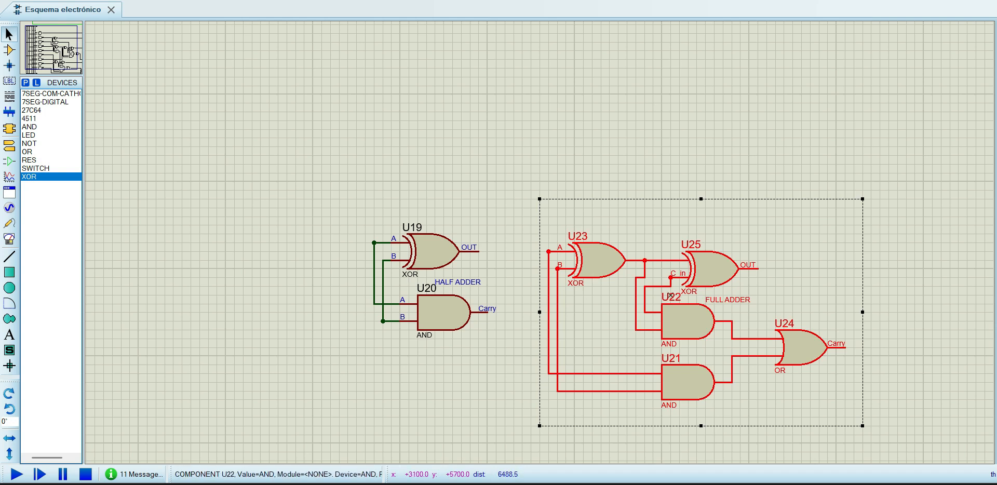
Copy the separate full adder block, paste it above the half adder U19–U20, and undo the paste
{"action": "right_click", "coordinate": [752, 306]}
{"action": "left_click", "coordinate": [561, 218]}
{"action": "left_click", "coordinate": [443, 163]}
{"action": "right_click", "coordinate": [443, 163]}
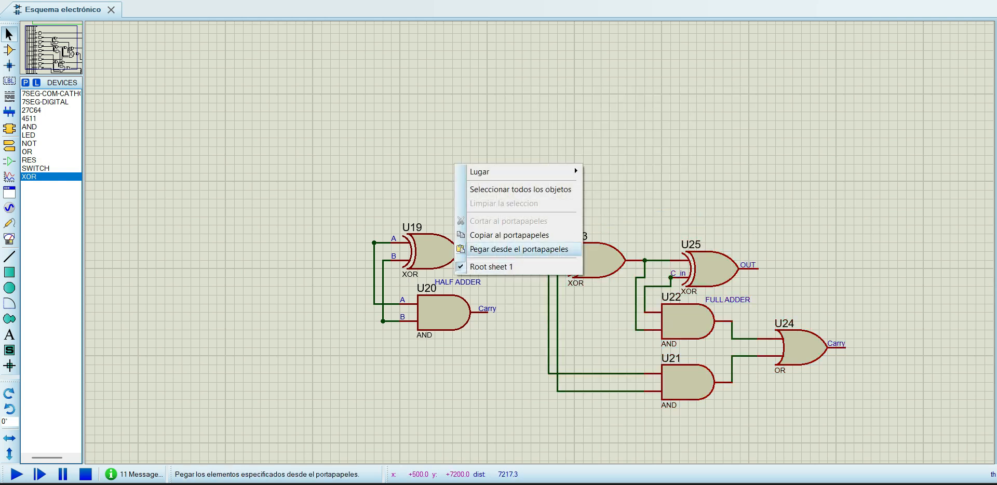
{"action": "left_click", "coordinate": [498, 249]}
{"action": "left_click", "coordinate": [453, 104]}
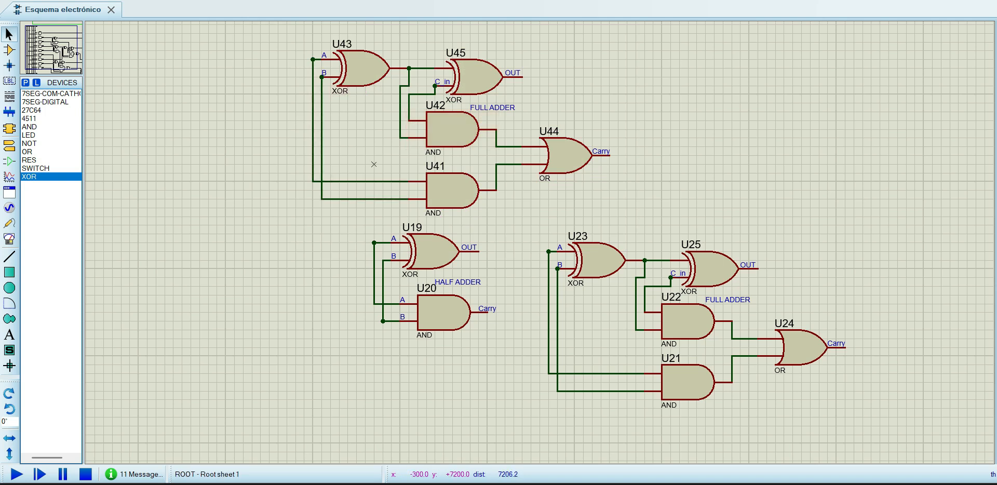
{"action": "key", "text": "ctrl+z"}
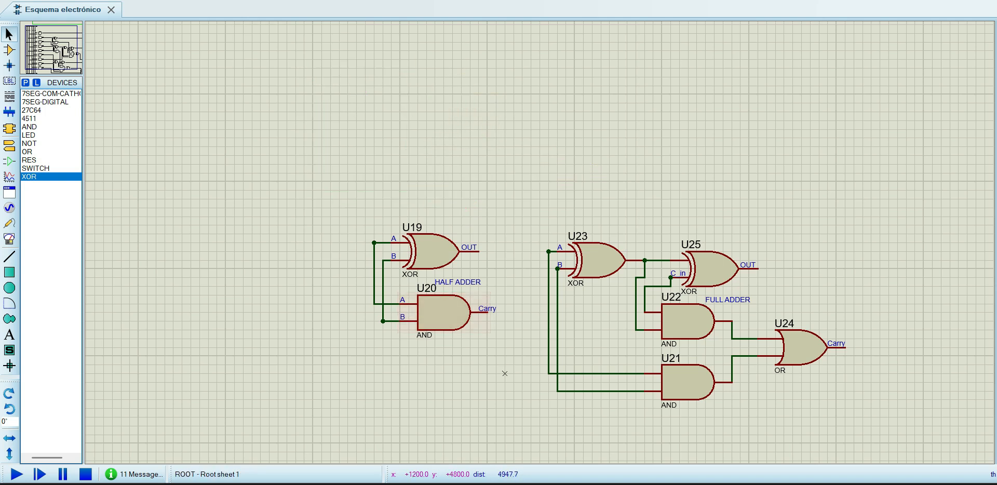
Examine the separate adder blocks again and trace the multiplier's adder stages through to the 27C64 memory U38
{"action": "middle_click", "coordinate": [505, 364]}
{"action": "scroll", "coordinate": [526, 122], "scroll_direction": "up", "scroll_amount": 1}
{"action": "left_click", "coordinate": [525, 115]}
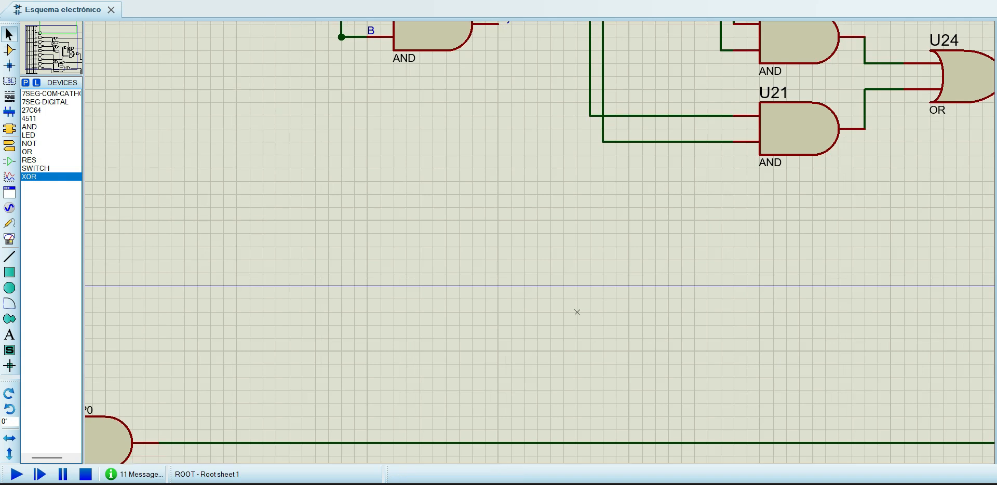
{"action": "scroll", "coordinate": [538, 247], "scroll_direction": "down", "scroll_amount": 1}
{"action": "scroll", "coordinate": [529, 272], "scroll_direction": "down", "scroll_amount": 1}
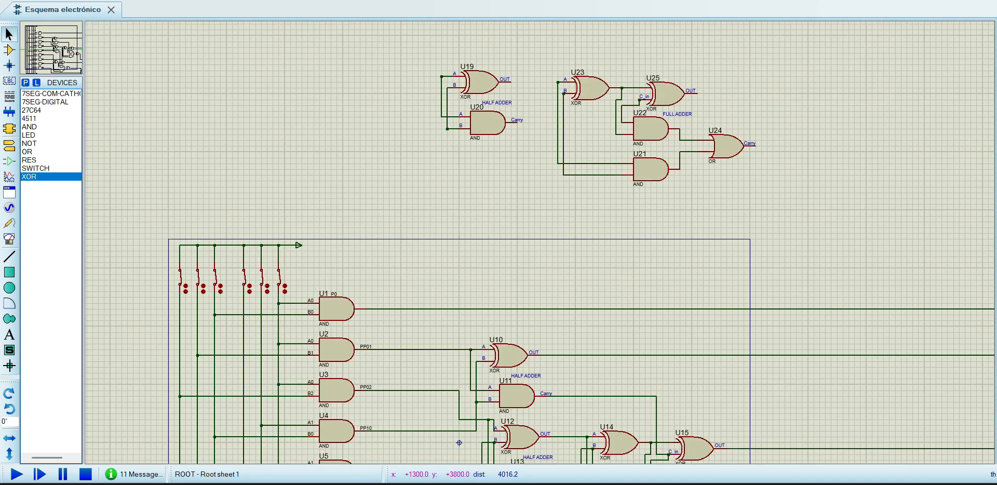
{"action": "left_click", "coordinate": [499, 110]}
{"action": "middle_click", "coordinate": [528, 210]}
{"action": "left_click", "coordinate": [447, 89]}
{"action": "middle_click", "coordinate": [615, 205]}
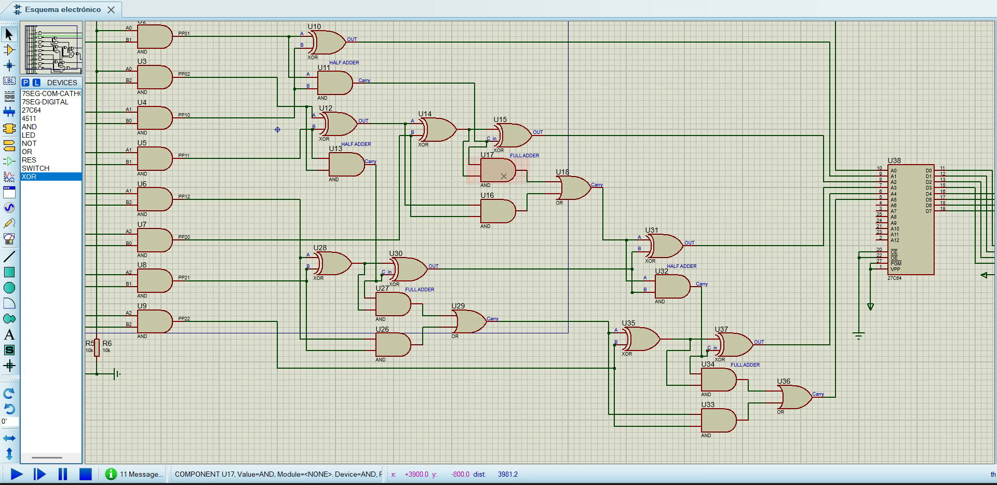
Switch to the browser and examine the blog article on the 3-bit multiplier, including its 74LS83 circuit and reader comments
{"action": "key", "text": "alt+Tab"}
{"action": "key", "text": "alt+Tab"}
{"action": "scroll", "coordinate": [571, 260], "scroll_direction": "down", "scroll_amount": 2}
{"action": "scroll", "coordinate": [572, 260], "scroll_direction": "down", "scroll_amount": 13}
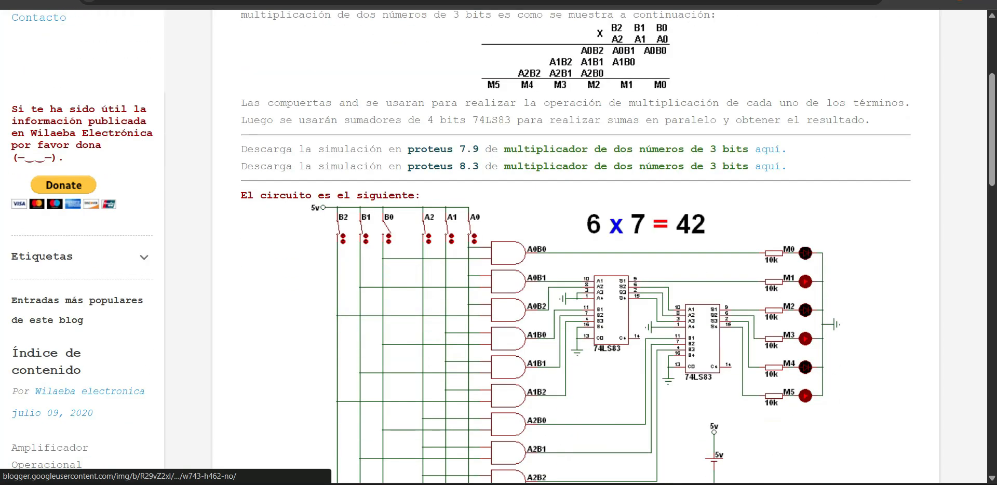
{"action": "scroll", "coordinate": [572, 260], "scroll_direction": "down", "scroll_amount": 5}
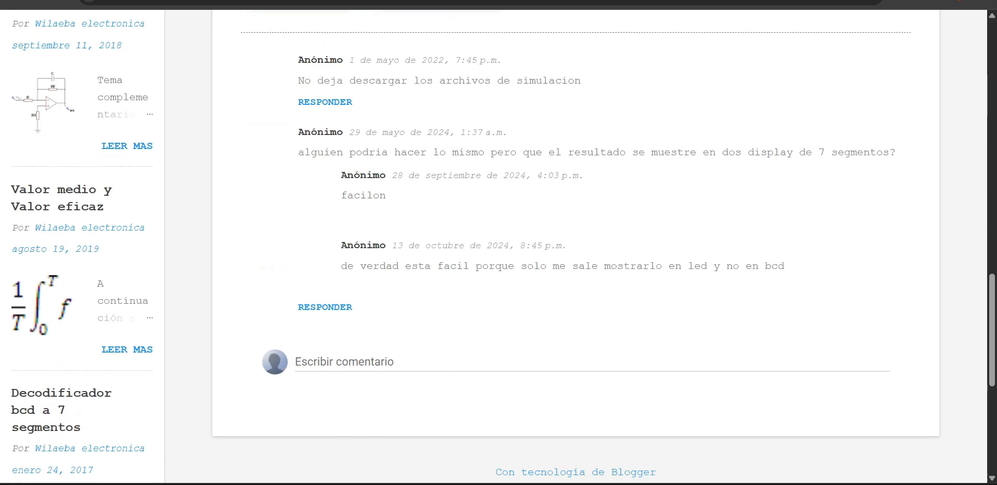
{"action": "scroll", "coordinate": [572, 260], "scroll_direction": "up", "scroll_amount": 9}
{"action": "scroll", "coordinate": [571, 260], "scroll_direction": "up", "scroll_amount": 12}
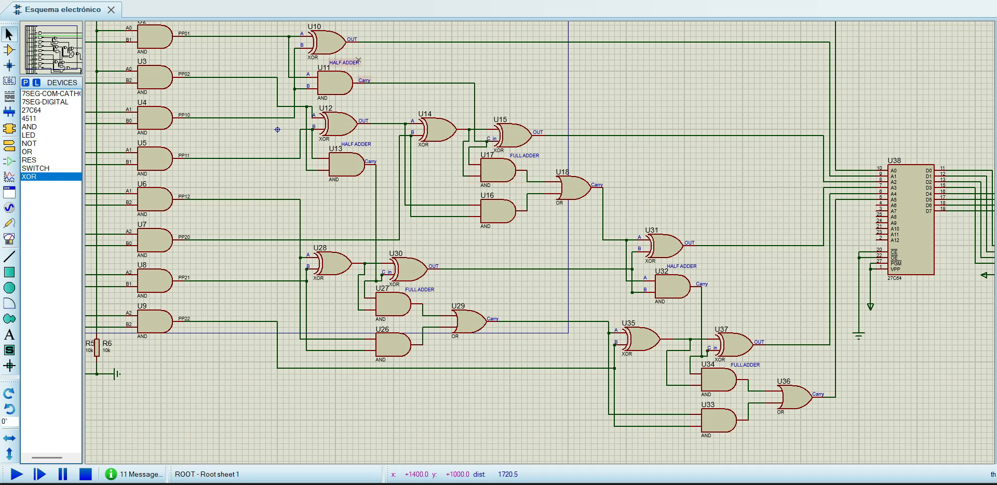
Highlight XOR gate U12 in Proteus and examine the half adder it forms with U13 up close
{"action": "left_click", "coordinate": [371, 135]}
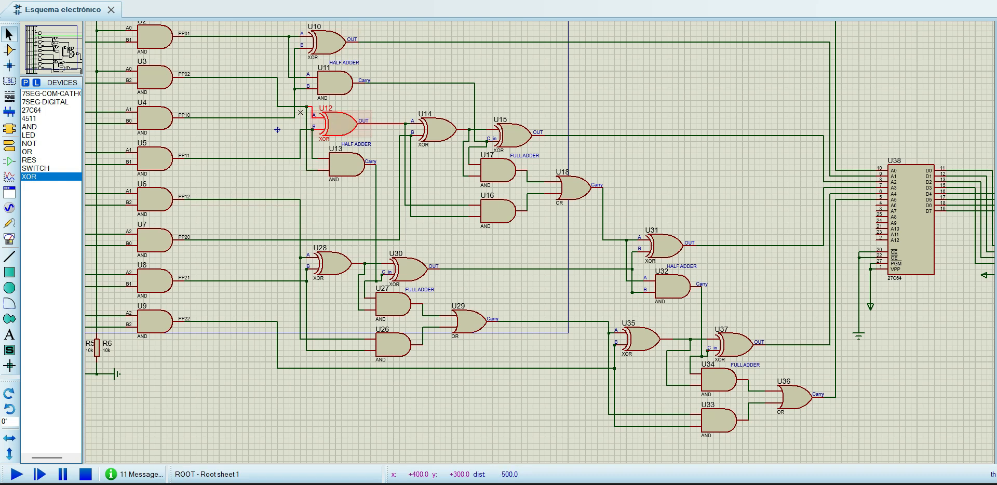
{"action": "scroll", "coordinate": [277, 129], "scroll_direction": "up", "scroll_amount": 1}
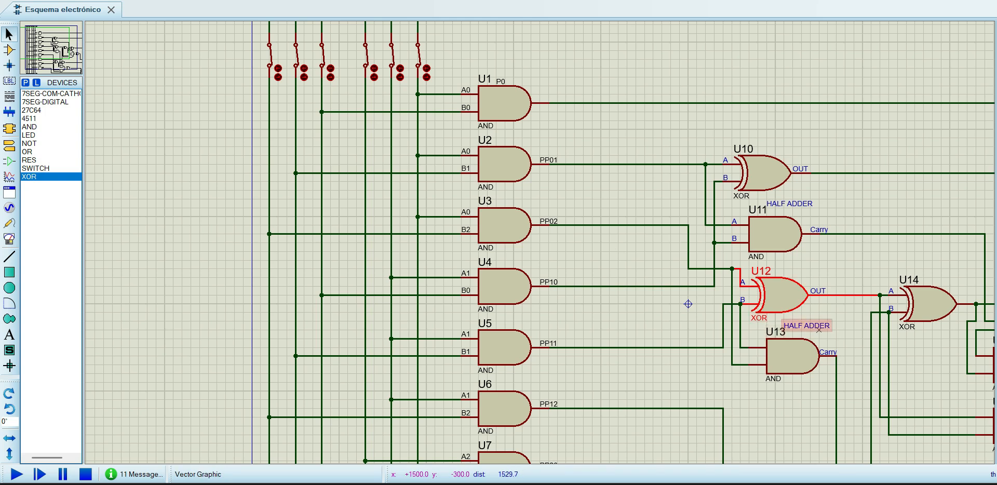
Inspect XOR gate U12 and compare the inputs of its half adder with the partial products written in Paint 3D
{"action": "double_click", "coordinate": [793, 295]}
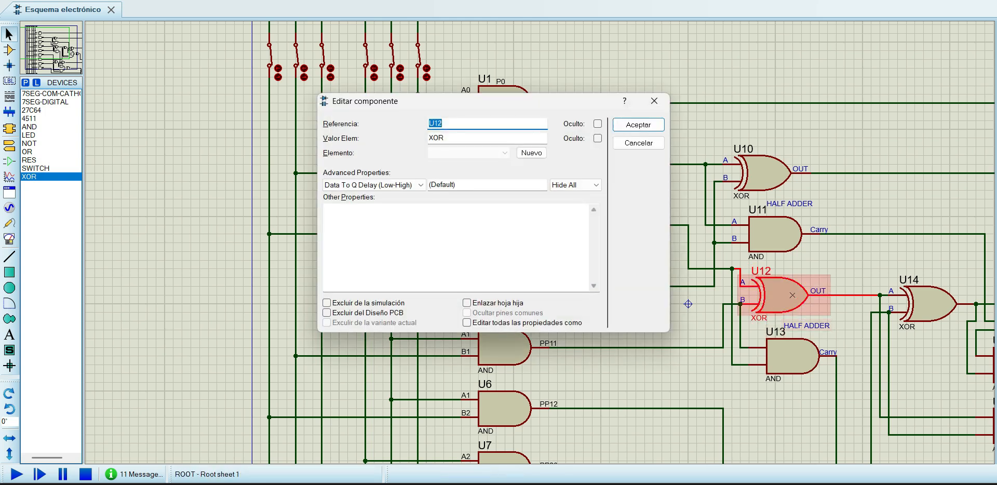
{"action": "left_click", "coordinate": [654, 101]}
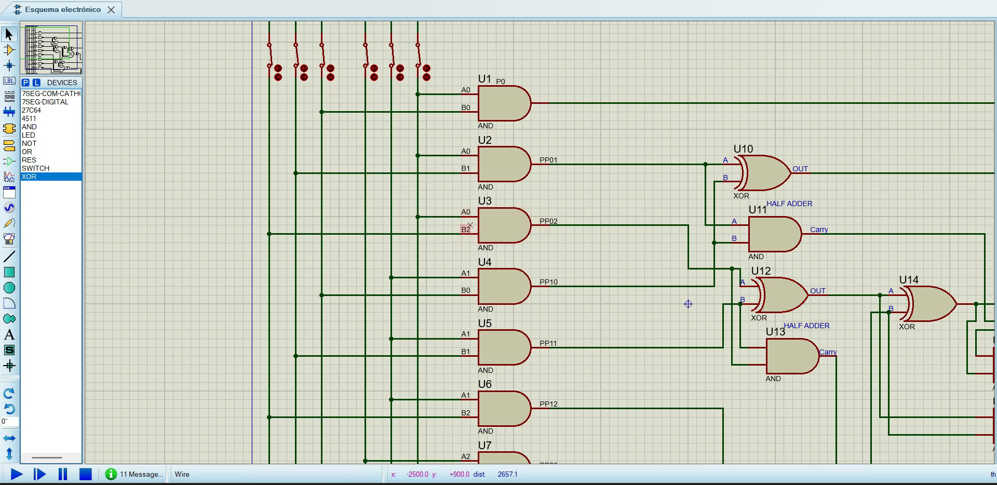
{"action": "left_click", "coordinate": [791, 295]}
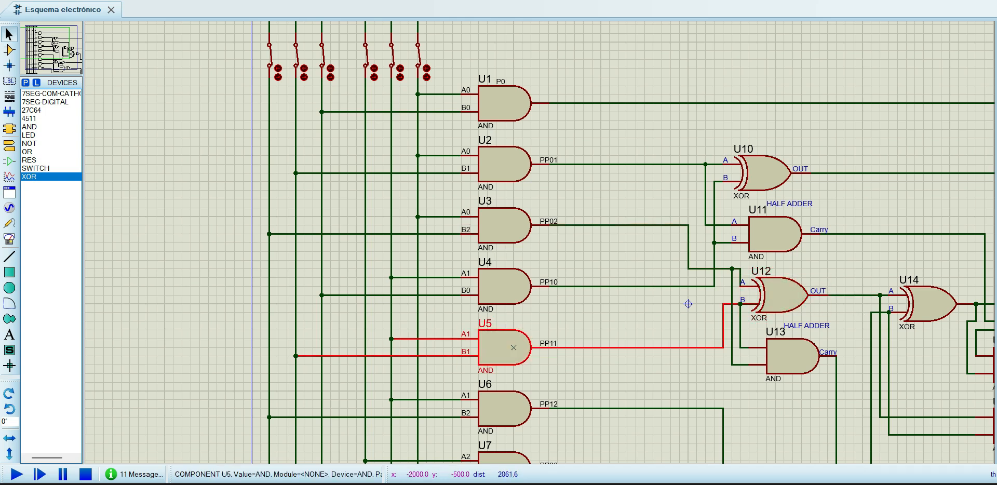
{"action": "key", "text": "alt+Tab"}
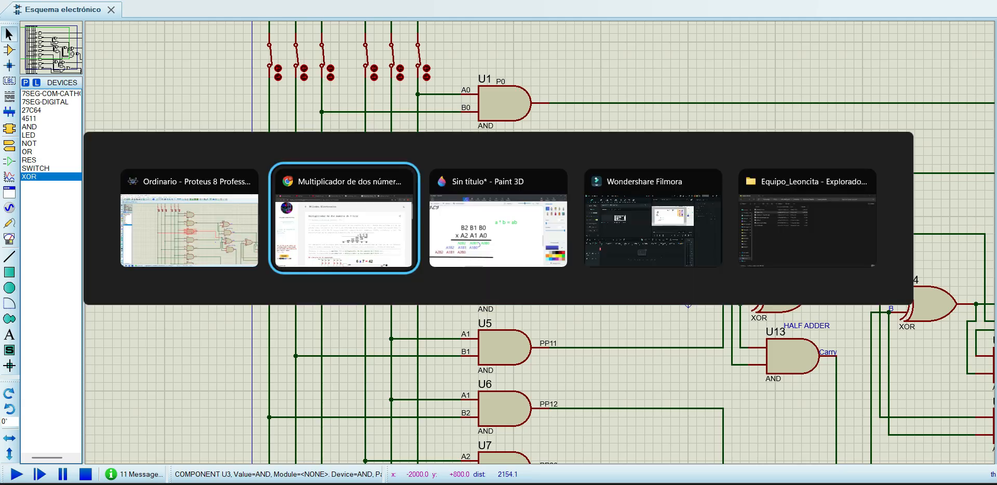
{"action": "key", "text": "alt+Tab"}
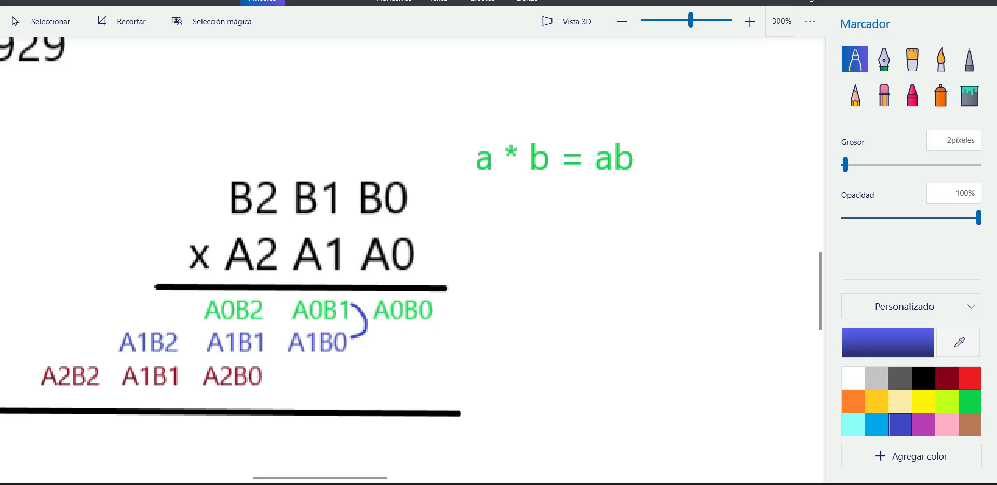
{"action": "key", "text": "alt+Tab"}
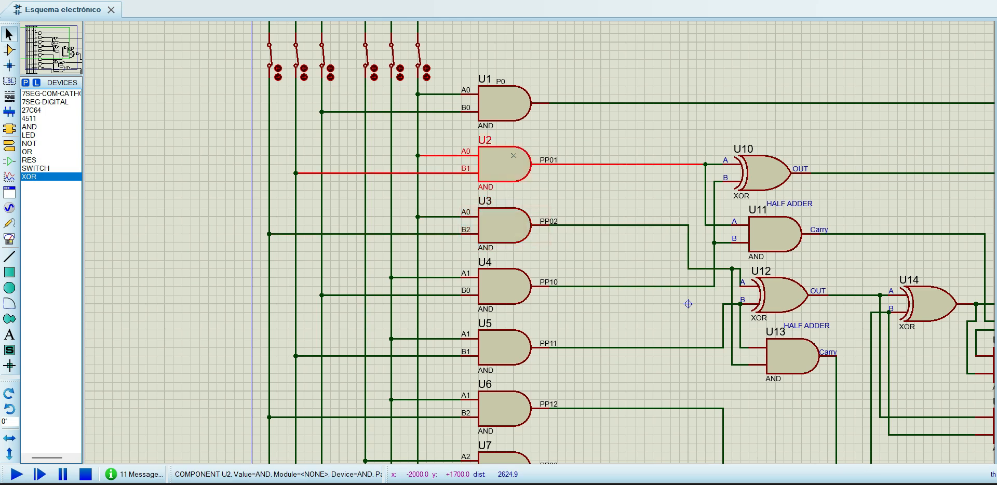
{"action": "left_click", "coordinate": [757, 295]}
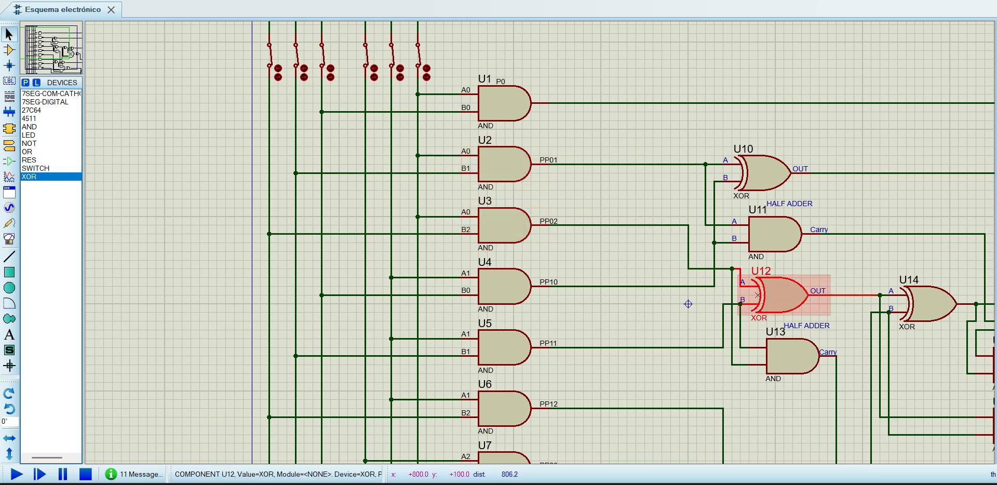
{"action": "key", "text": "alt+Tab"}
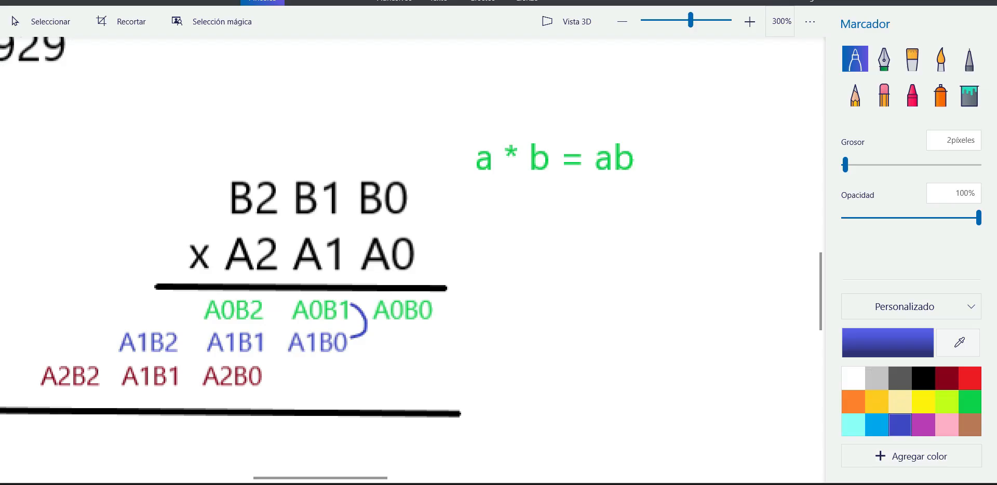
{"action": "key", "text": "alt+Tab"}
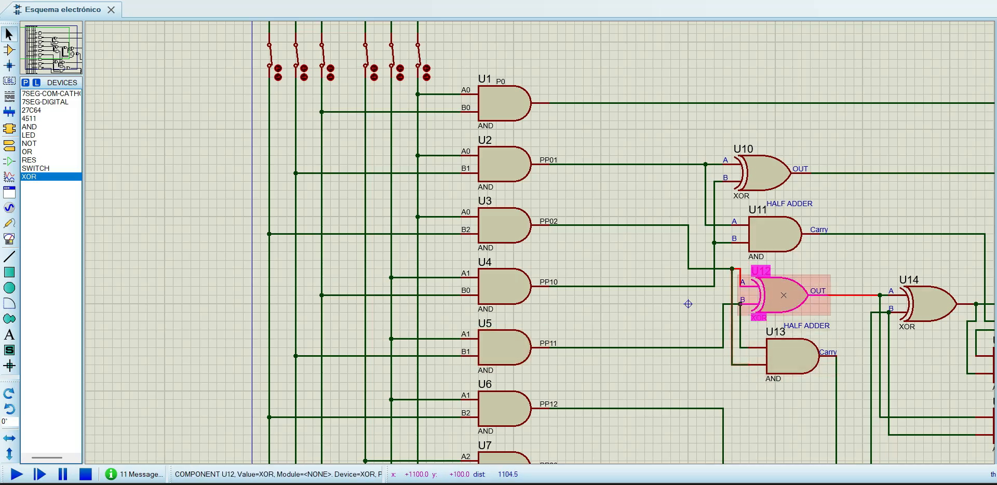
{"action": "double_click", "coordinate": [784, 295]}
{"action": "left_click", "coordinate": [655, 101]}
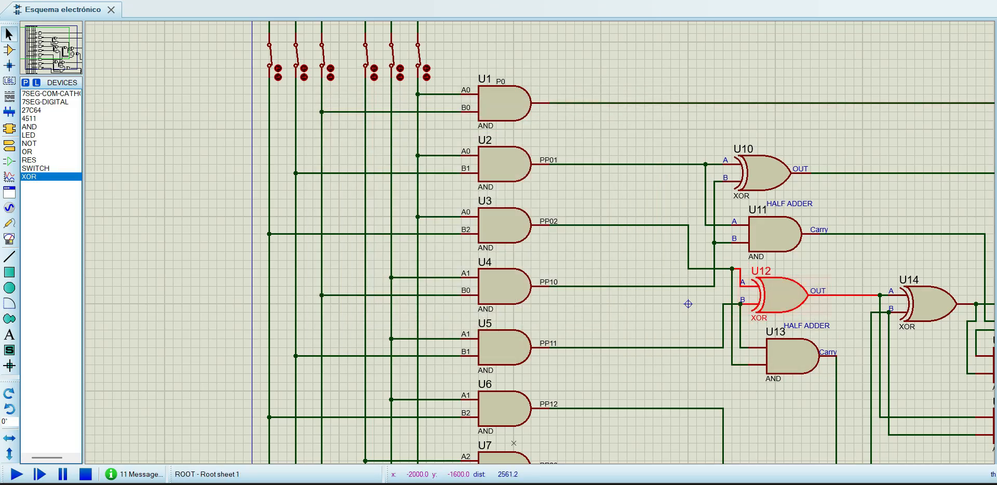
Check AND gate U13, switch to Paint 3D, and mark the A0B2 and A1B1 terms with a blue arc and A2B0 with a short dash
{"action": "left_click_drag", "start_coordinate": [775, 356], "coordinate": [739, 331]}
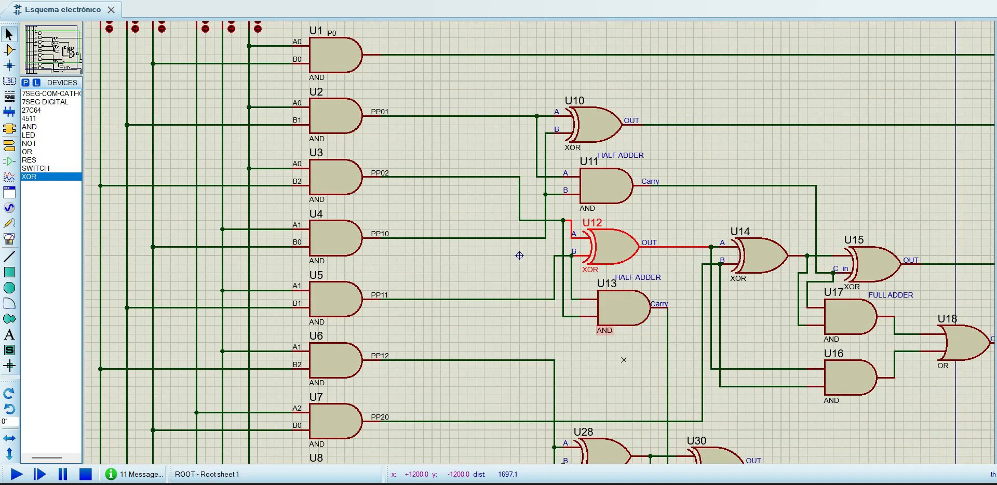
{"action": "left_click", "coordinate": [624, 316]}
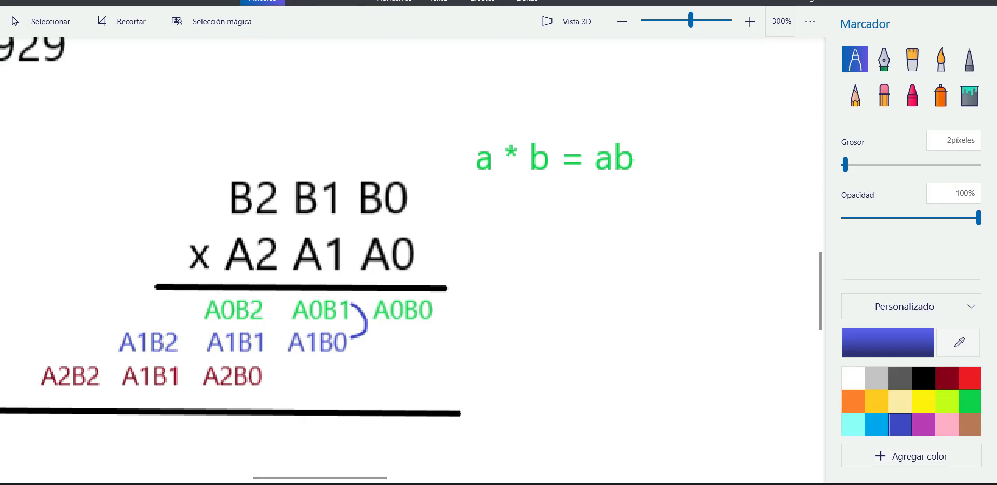
{"action": "left_click_drag", "start_coordinate": [205, 304], "coordinate": [191, 328]}
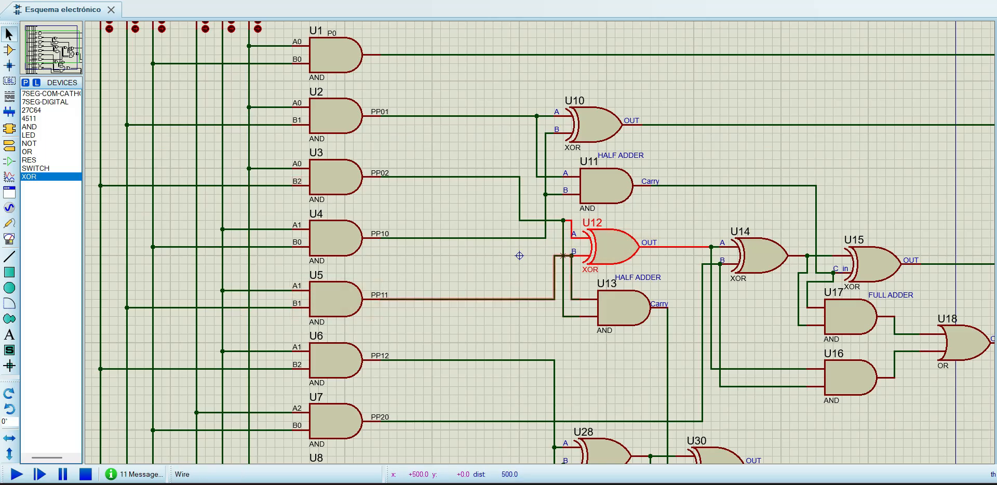
Compare XOR gate U14 with the marked column in Paint 3D, and undo a trial pen stroke drawn near A1B0
{"action": "key", "text": "alt+Tab"}
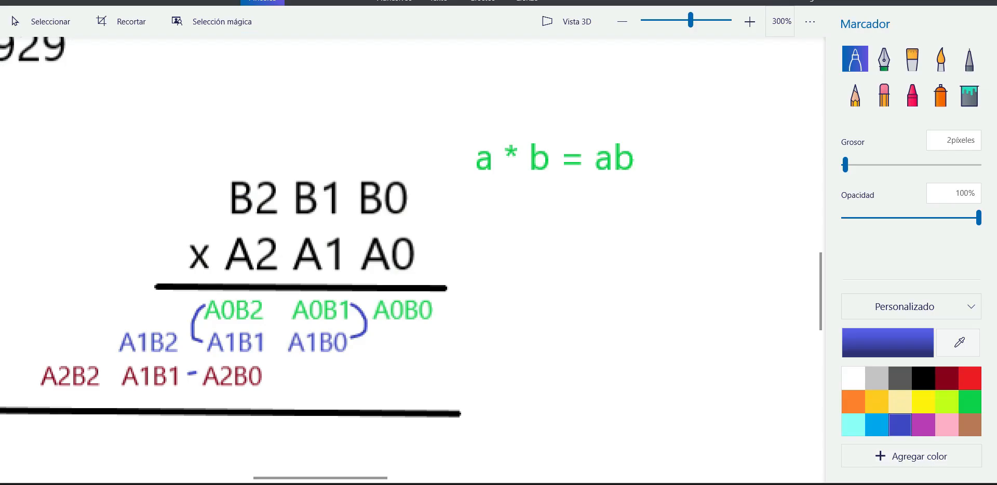
{"action": "key", "text": "alt+Tab"}
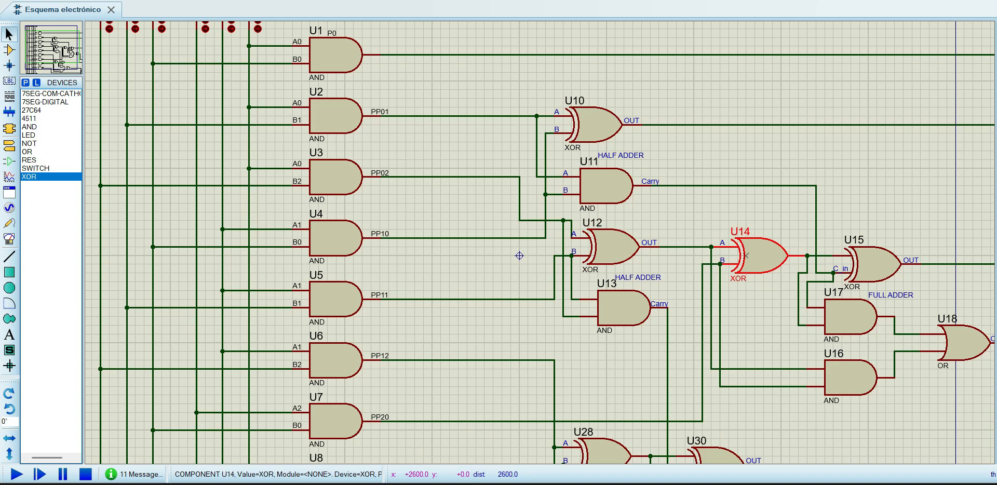
{"action": "key", "text": "alt+Tab"}
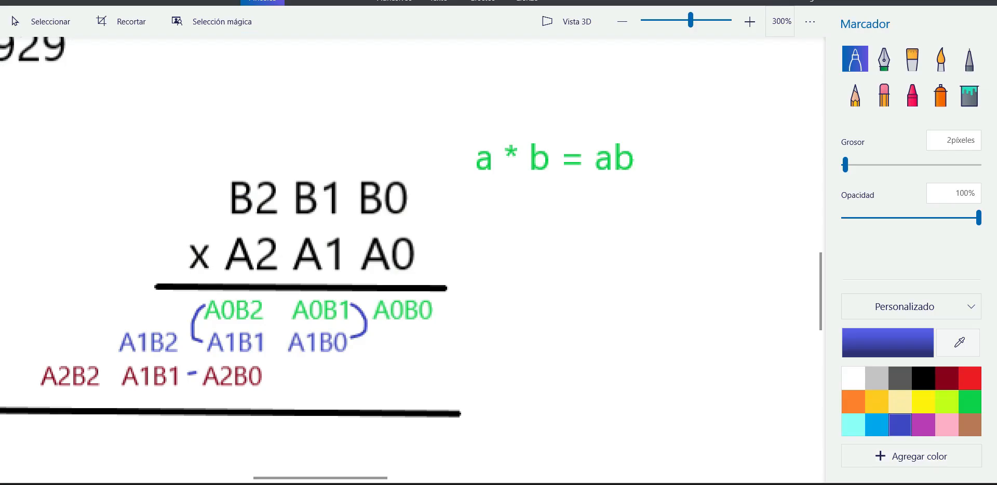
{"action": "left_click_drag", "start_coordinate": [313, 368], "coordinate": [290, 327]}
{"action": "key", "text": "ctrl+z"}
{"action": "key", "text": "alt+Tab"}
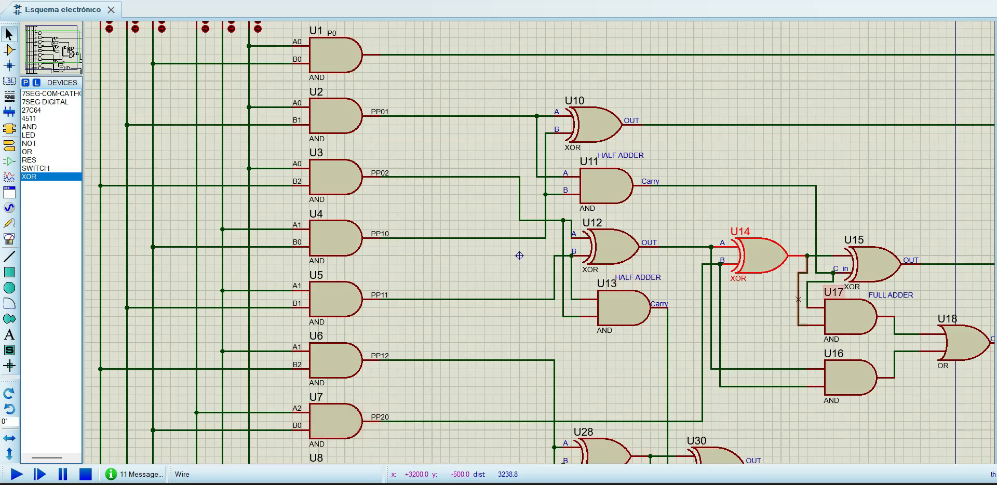
Highlight XOR gates U14 and U15 in Proteus and trace the full adder through to OR gate U18
{"action": "left_click", "coordinate": [773, 316]}
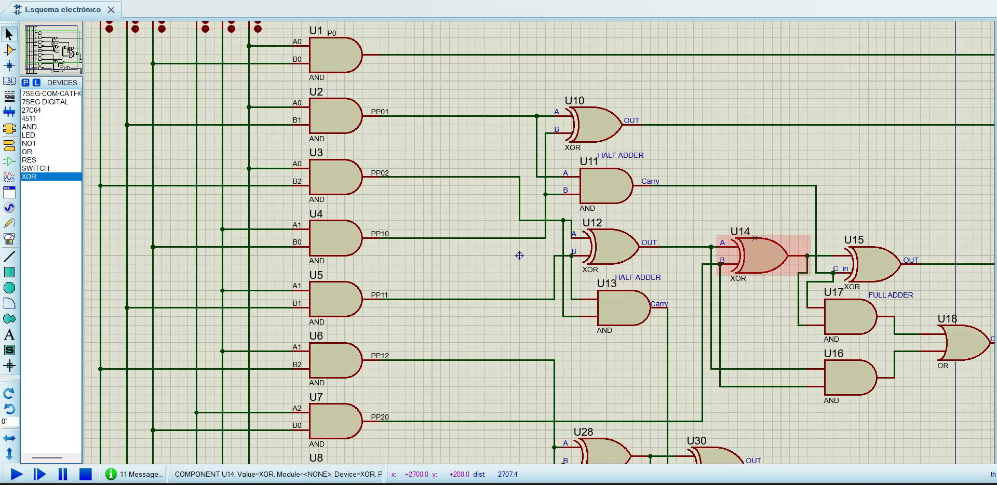
{"action": "left_click", "coordinate": [755, 247]}
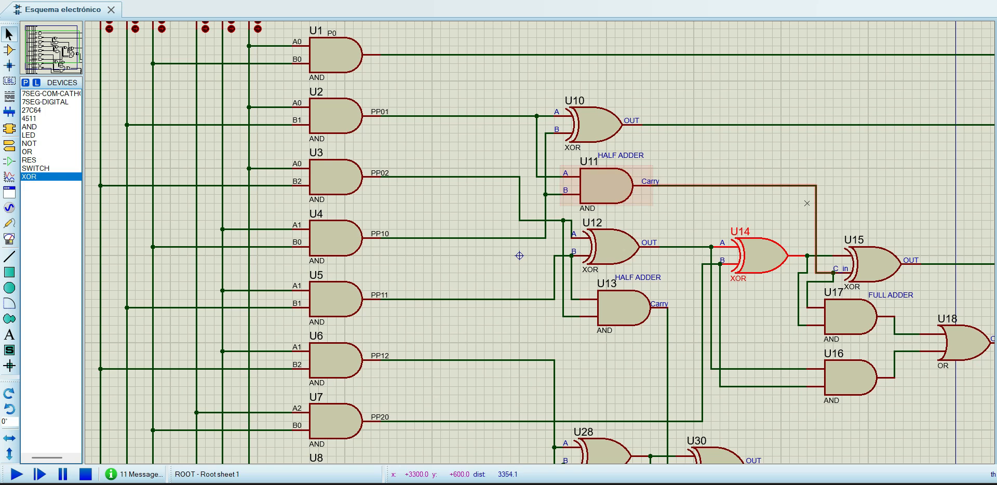
{"action": "left_click", "coordinate": [869, 264]}
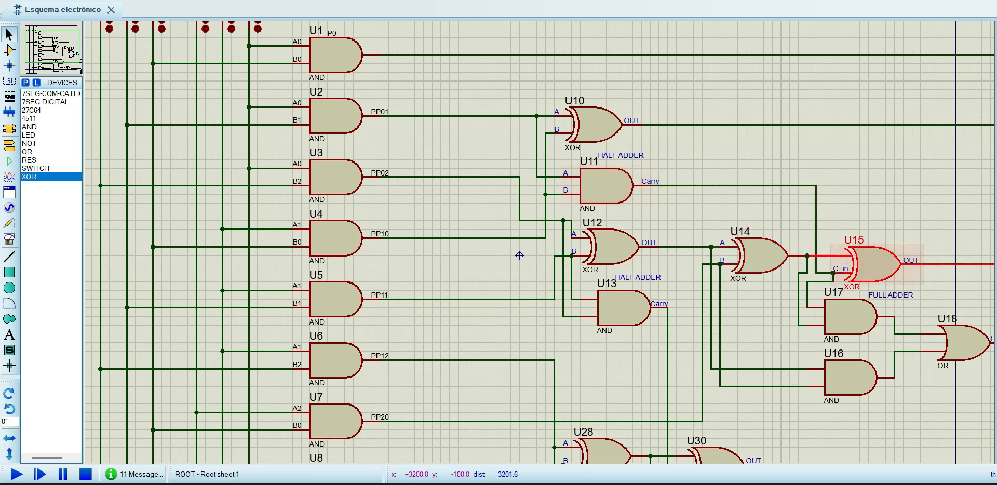
{"action": "left_click", "coordinate": [790, 247]}
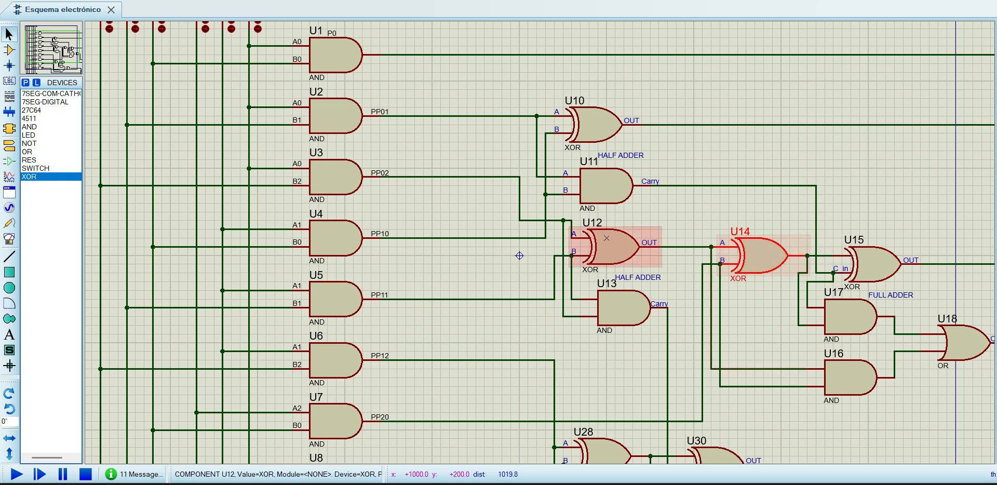
{"action": "left_click", "coordinate": [763, 316]}
{"action": "middle_click", "coordinate": [763, 317]}
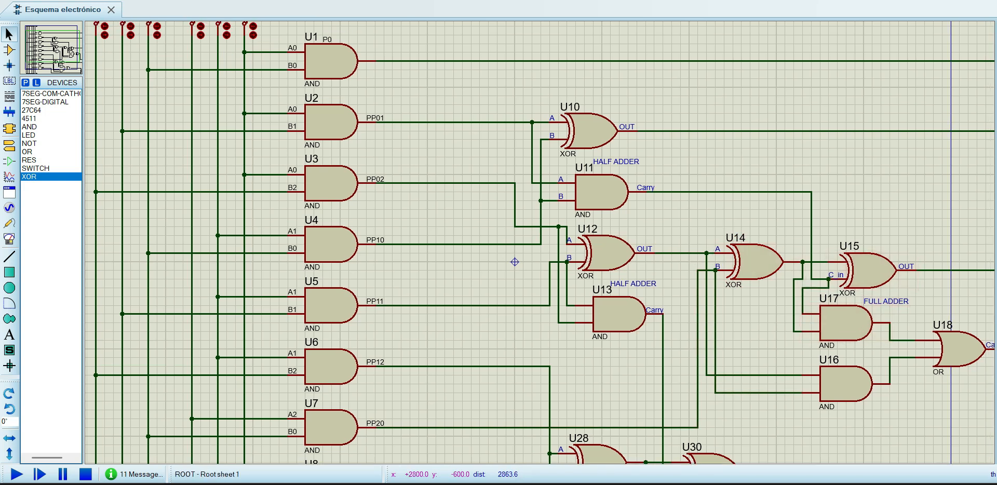
{"action": "left_click", "coordinate": [715, 276]}
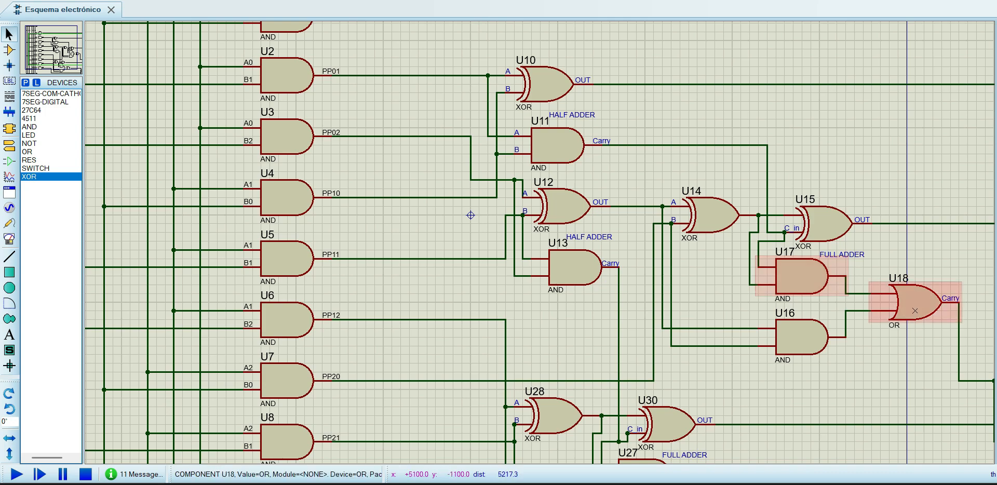
Compare AND gate U7 with the A2B0 term in Paint 3D and trace its PP20 output to XOR gate U14
{"action": "key", "text": "alt+Tab"}
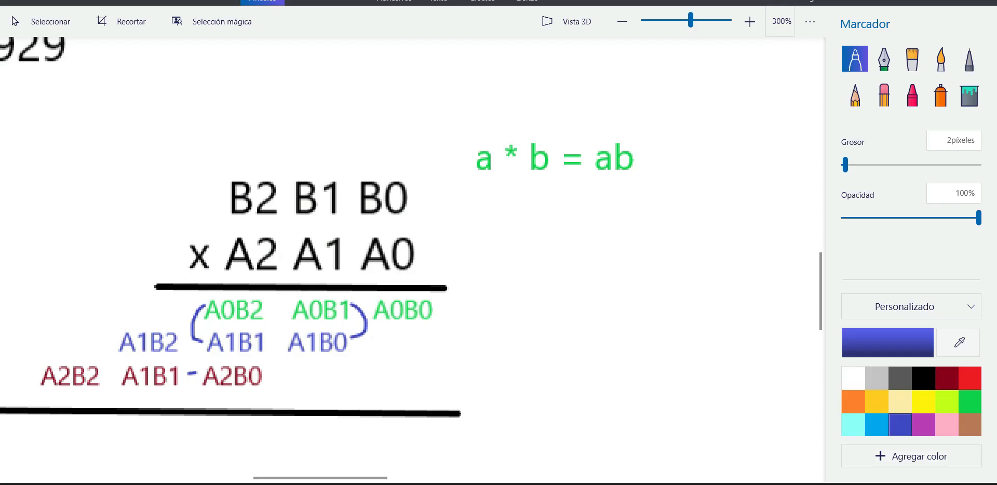
{"action": "key", "text": "alt+Tab"}
{"action": "key", "text": "alt+Tab"}
{"action": "key", "text": "alt+Tab"}
{"action": "left_click", "coordinate": [296, 381]}
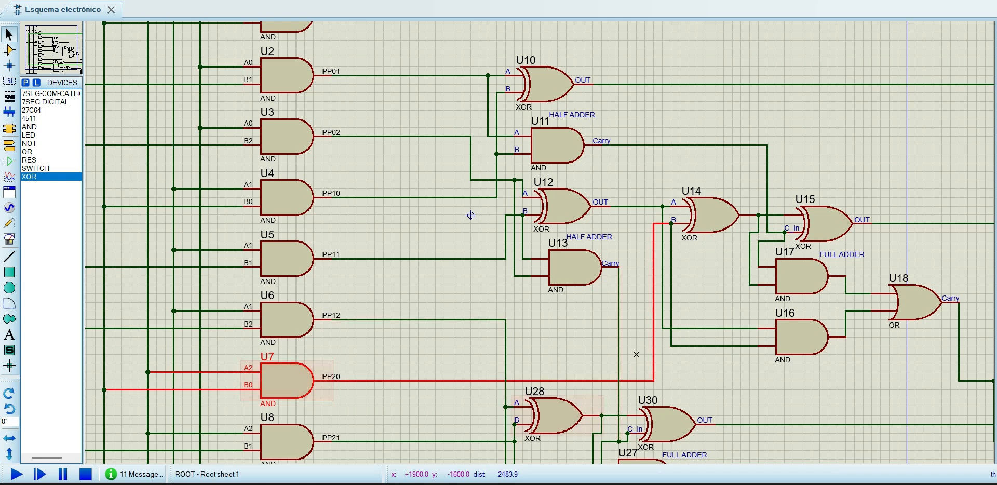
{"action": "left_click", "coordinate": [732, 215]}
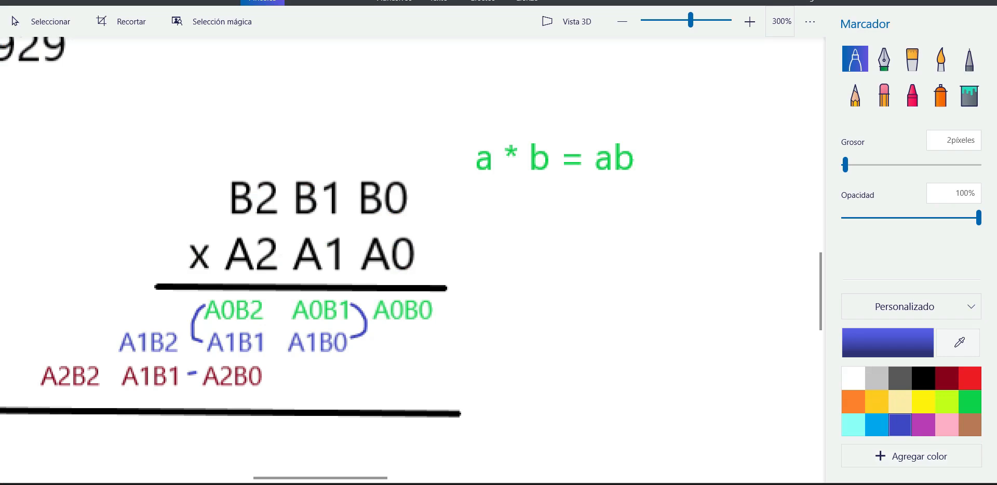
{"action": "key", "text": "alt+Tab"}
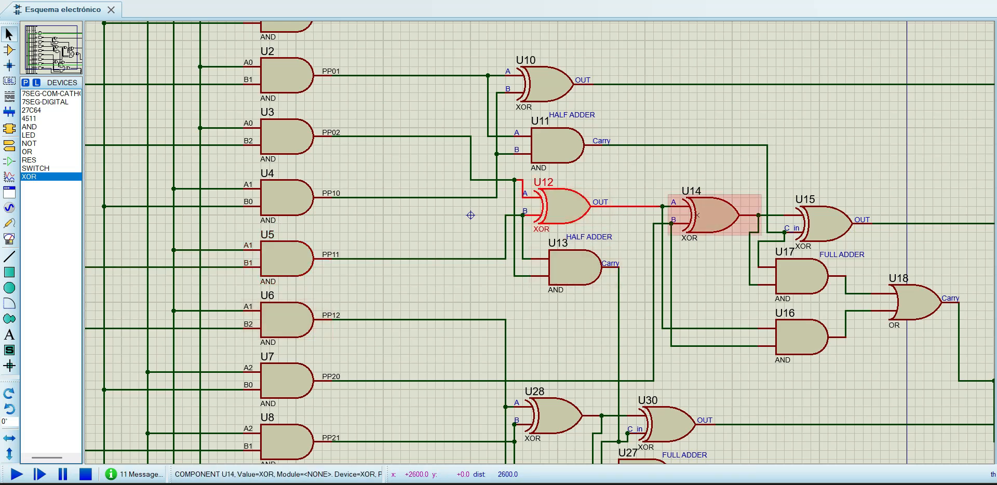
Recheck U7 and U14 against the third column in Paint 3D, and undo the stray pen mark above A0B2
{"action": "key", "text": "alt+Tab"}
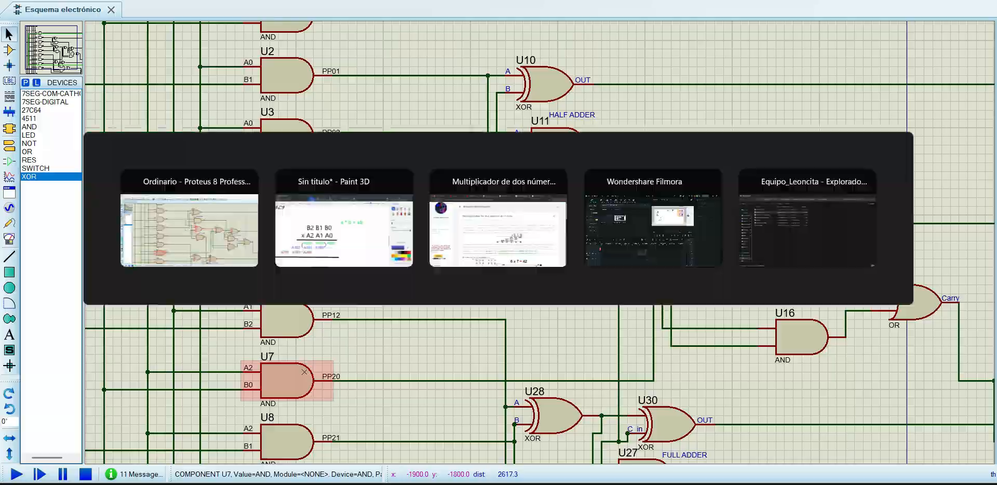
{"action": "key", "text": "alt+Tab"}
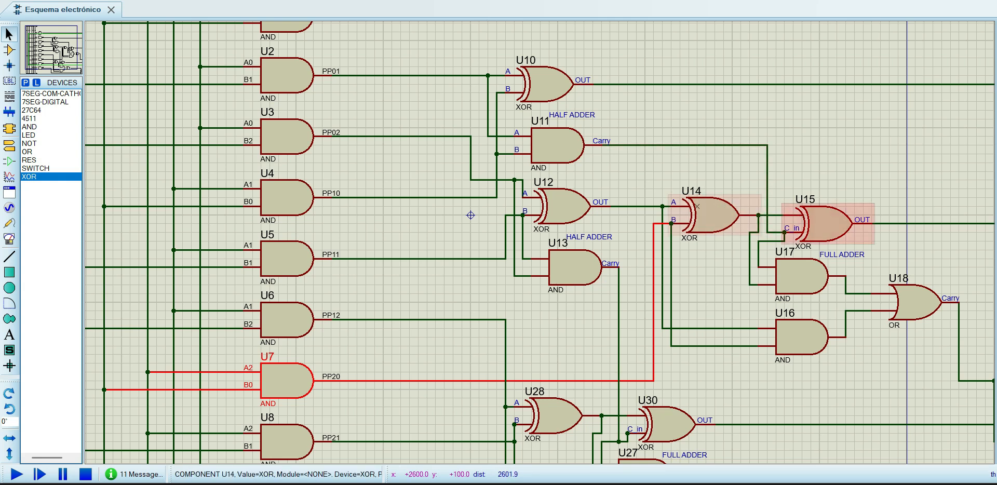
{"action": "key", "text": "alt+Tab"}
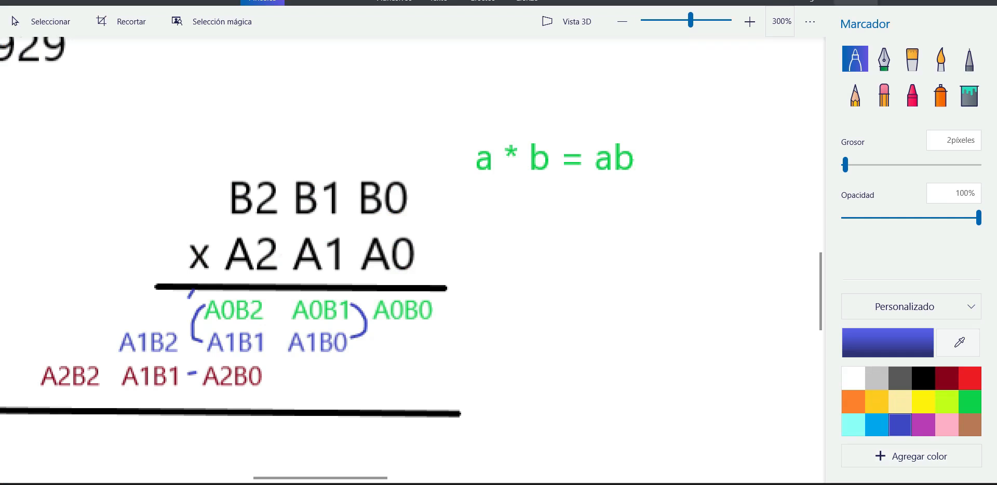
{"action": "key", "text": "ctrl+z"}
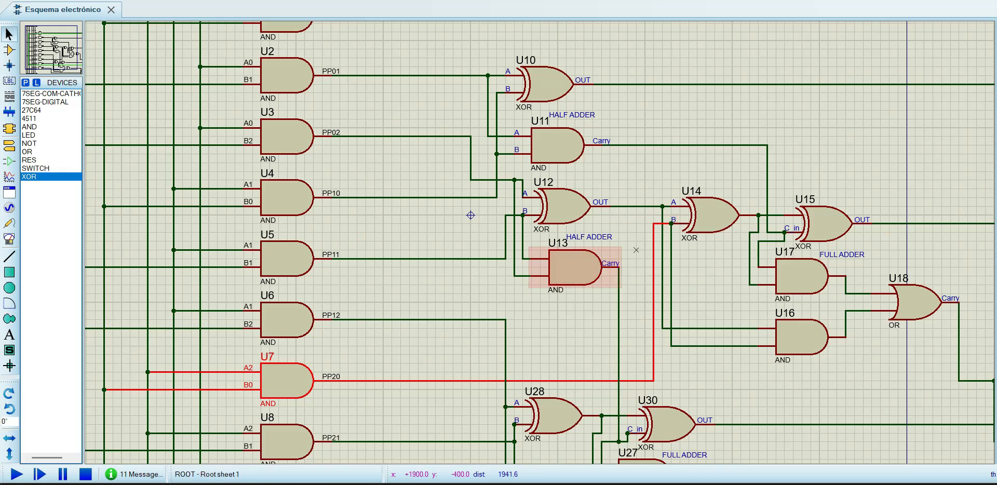
Highlight U12, U7, U14 and U15 in Proteus to trace the third column's sum through the full adder
{"action": "left_click", "coordinate": [733, 223]}
{"action": "left_click", "coordinate": [549, 206]}
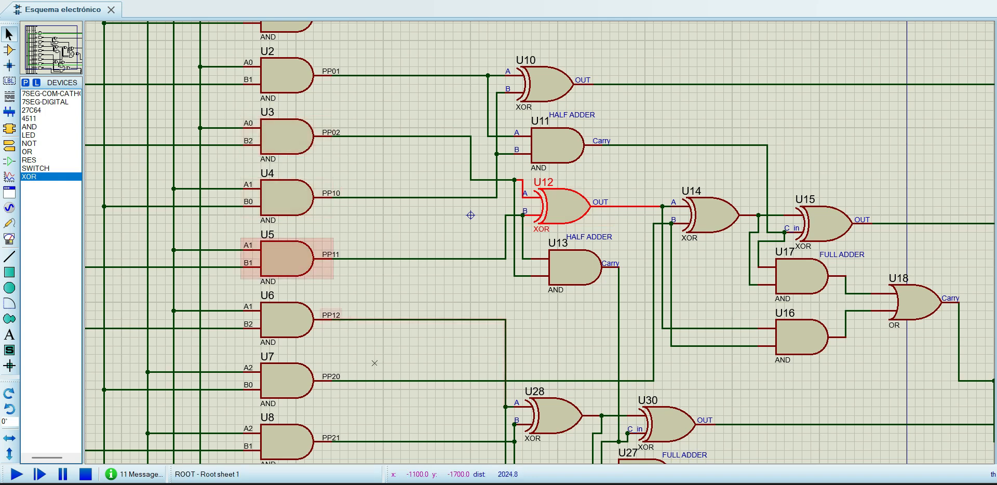
{"action": "left_click", "coordinate": [296, 372]}
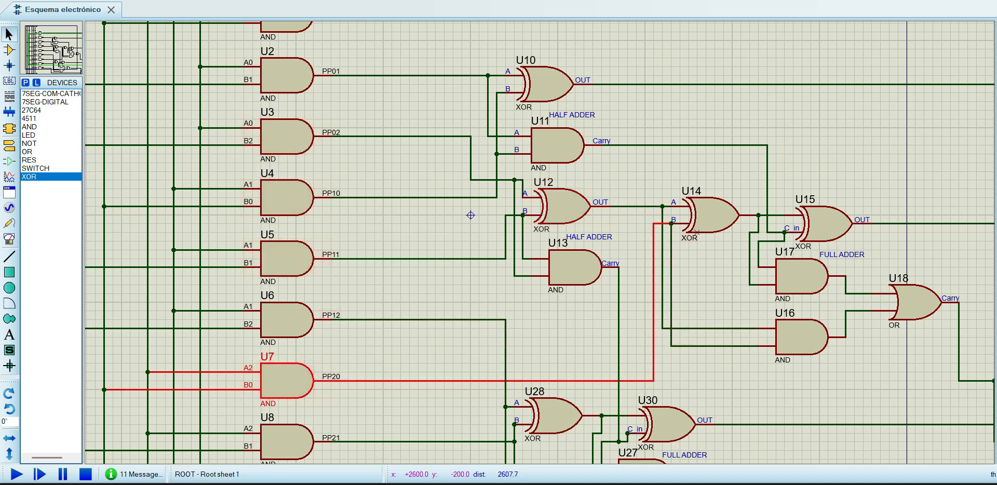
{"action": "left_click", "coordinate": [732, 223]}
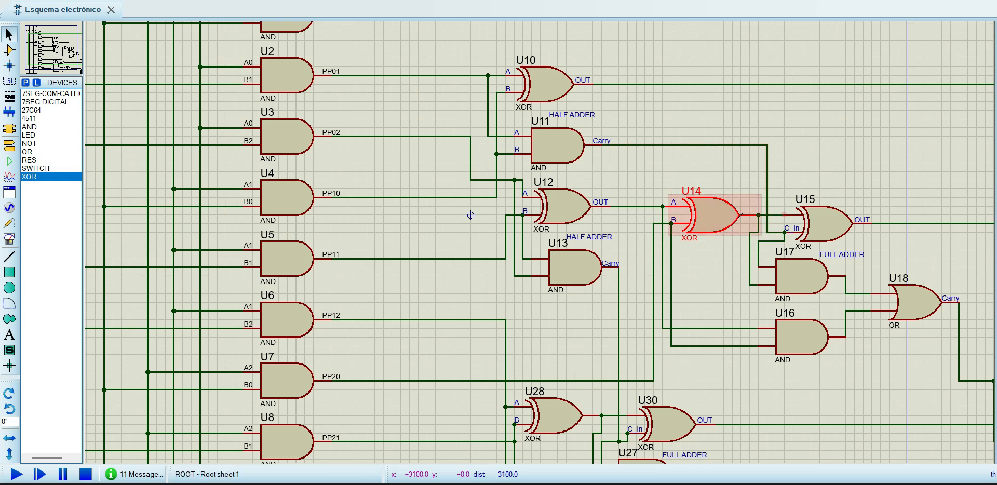
{"action": "left_click", "coordinate": [828, 216]}
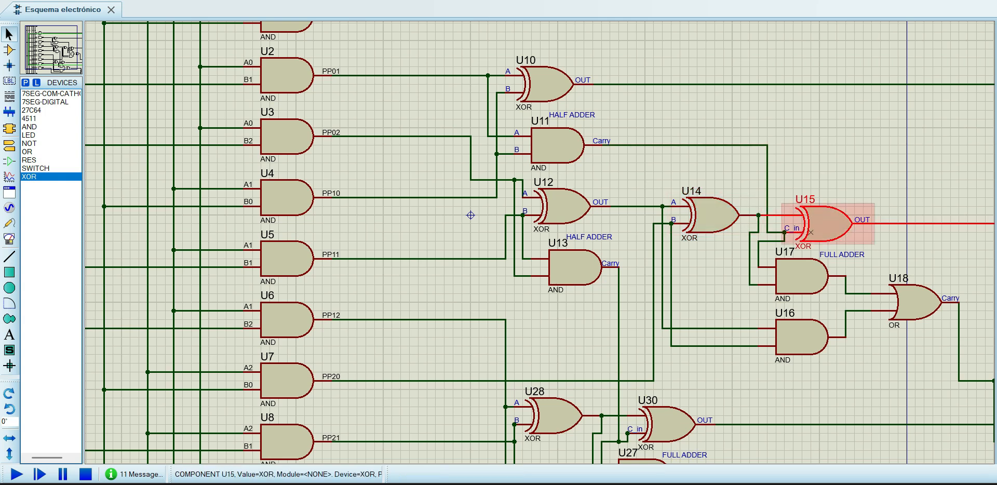
Inspect the carry input of XOR gate U15 in Proteus, compare it with the third column in Paint 3D, and deselect the gate
{"action": "scroll", "coordinate": [793, 250], "scroll_direction": "up", "scroll_amount": 1}
{"action": "scroll", "coordinate": [513, 242], "scroll_direction": "up", "scroll_amount": 1}
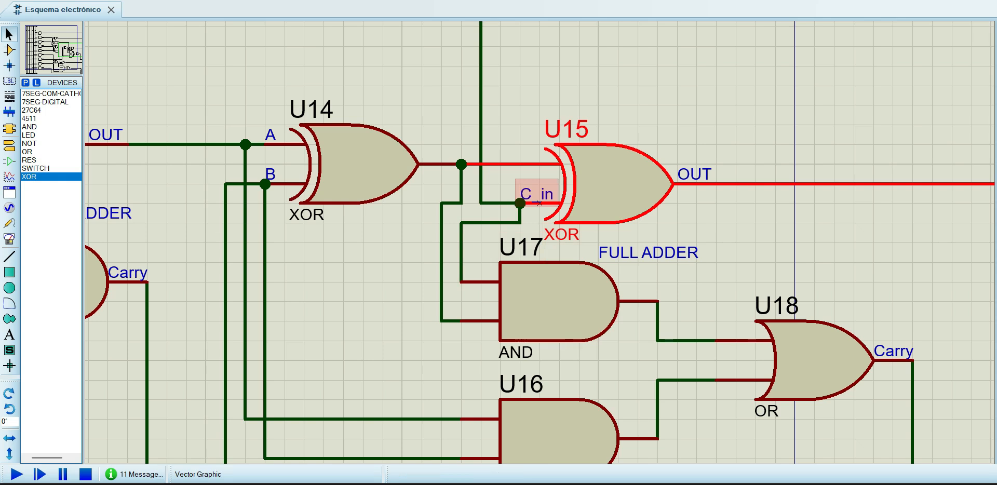
{"action": "scroll", "coordinate": [539, 202], "scroll_direction": "down", "scroll_amount": 1}
{"action": "scroll", "coordinate": [539, 216], "scroll_direction": "down", "scroll_amount": 2}
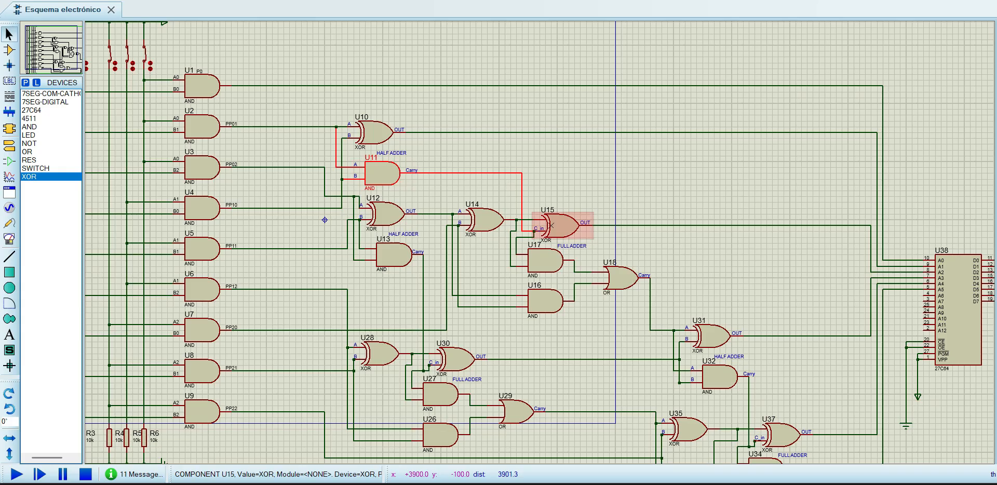
{"action": "key", "text": "alt+Tab"}
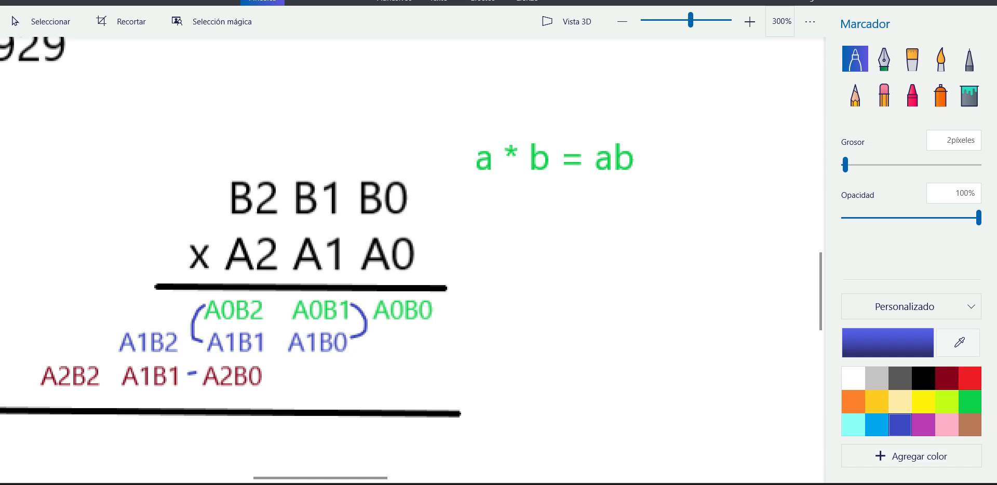
{"action": "key", "text": "alt+Tab"}
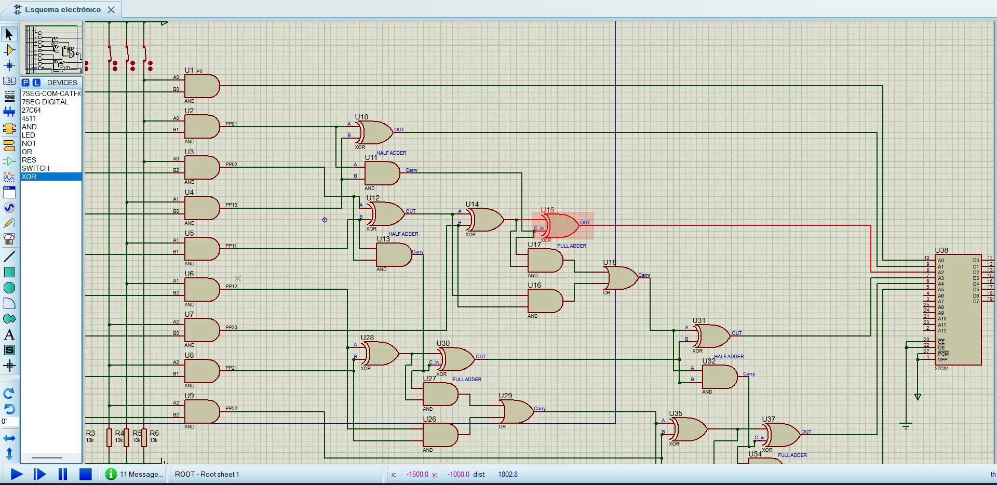
{"action": "left_click", "coordinate": [645, 243]}
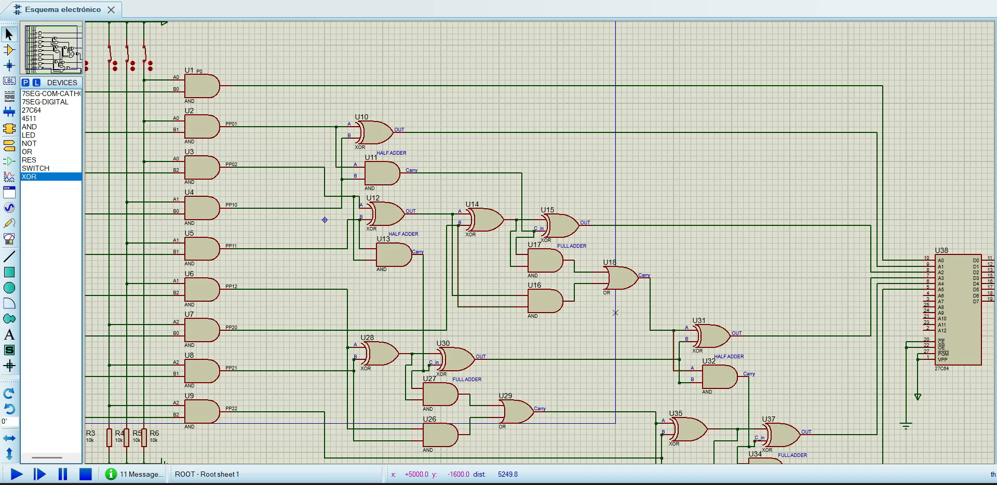
Write the binary number 100 below the a * b = ab formula in Paint 3D, undo the strokes, and return to Proteus
{"action": "key", "text": "F6"}
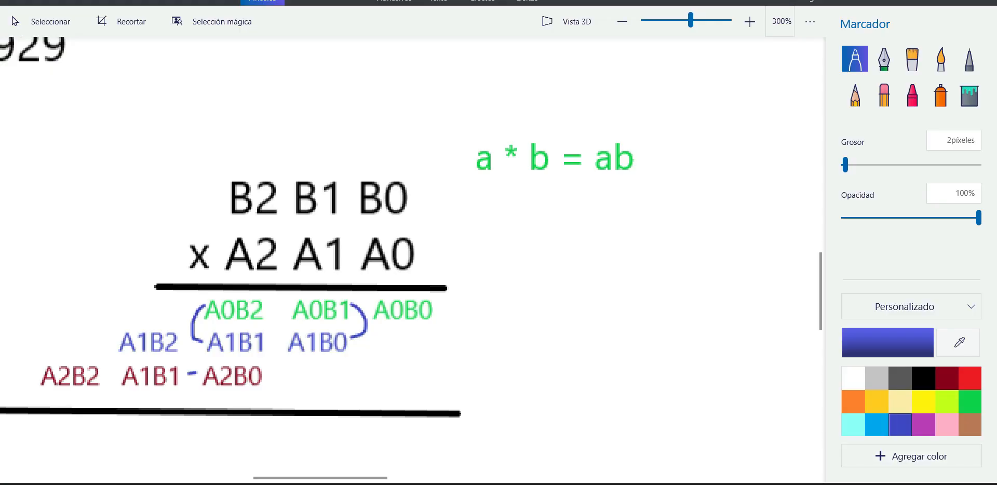
{"action": "left_click_drag", "start_coordinate": [572, 221], "coordinate": [564, 266]}
{"action": "mouse_move", "coordinate": [613, 220]}
{"action": "left_mouse_down"}
{"action": "mouse_move", "coordinate": [605, 276]}
{"action": "mouse_move", "coordinate": [630, 221]}
{"action": "mouse_move", "coordinate": [614, 215]}
{"action": "mouse_move", "coordinate": [655, 263]}
{"action": "mouse_move", "coordinate": [698, 222]}
{"action": "mouse_move", "coordinate": [668, 212]}
{"action": "left_mouse_up"}
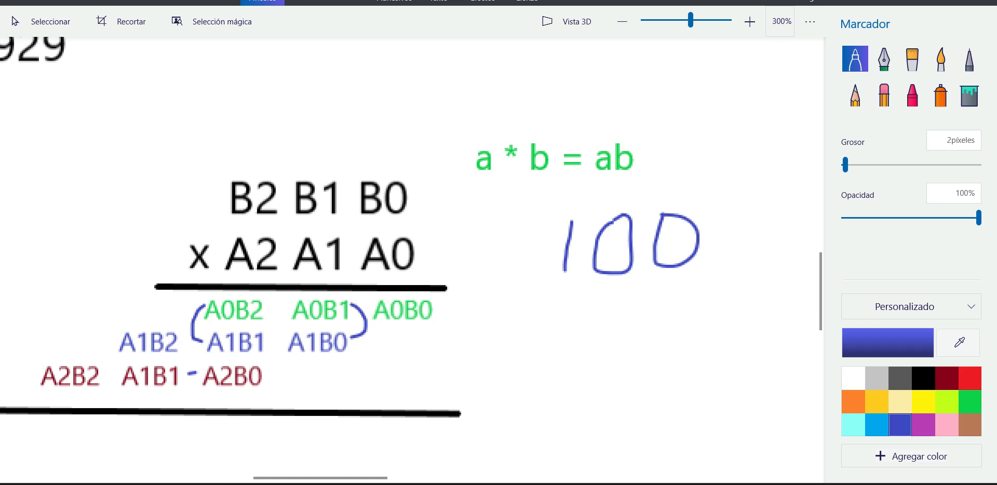
{"action": "left_click_drag", "start_coordinate": [656, 278], "coordinate": [708, 280]}
{"action": "left_click_drag", "start_coordinate": [560, 283], "coordinate": [623, 290]}
{"action": "key", "text": "ctrl+z"}
{"action": "key", "text": "ctrl+z"}
{"action": "key", "text": "ctrl+z"}
{"action": "key", "text": "ctrl+z"}
{"action": "key", "text": "ctrl+z"}
{"action": "key", "text": "ctrl+z"}
{"action": "key", "text": "alt+Tab"}
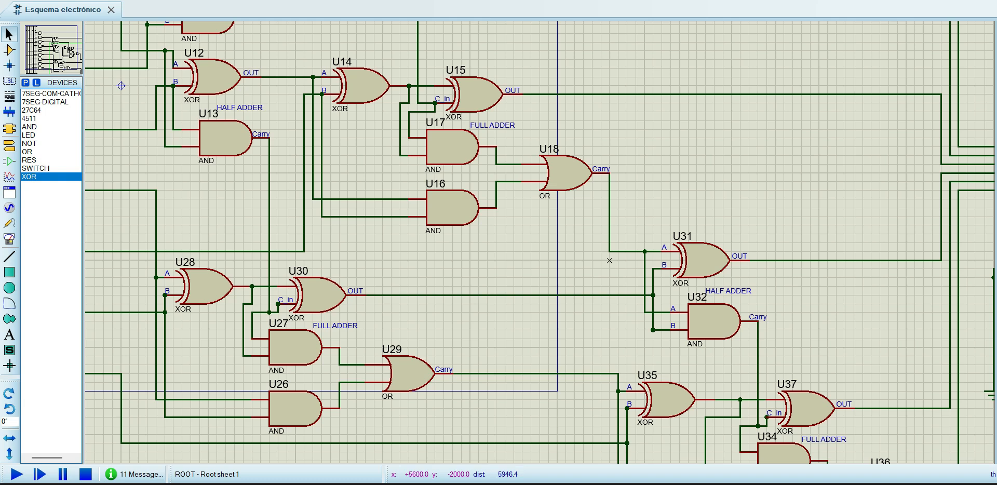
Highlight U14, U17 and U16 in turn to trace the full adder's carry path into OR gate U18
{"action": "left_click", "coordinate": [349, 86]}
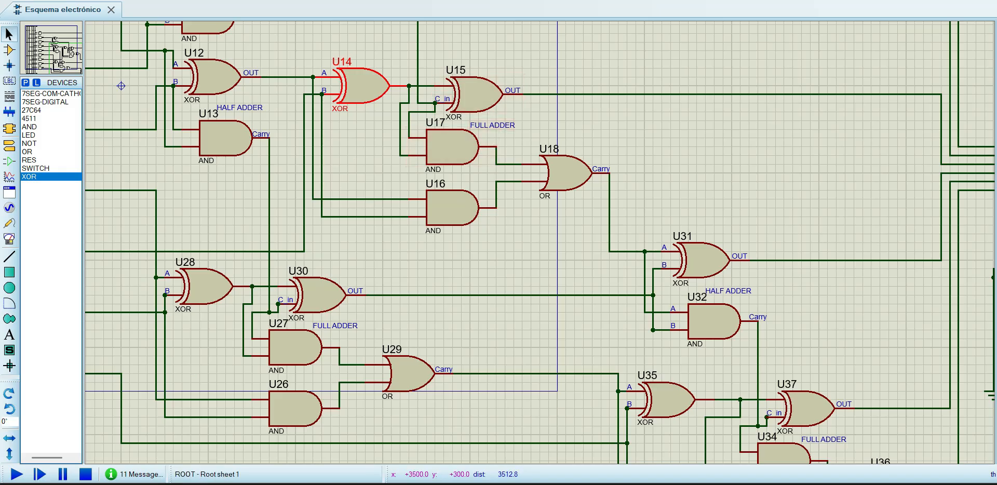
{"action": "middle_click", "coordinate": [427, 60]}
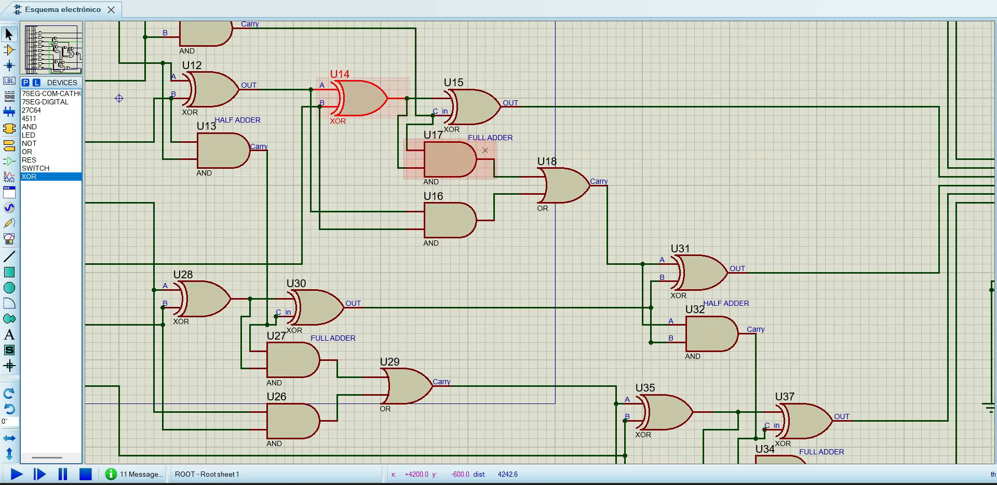
{"action": "left_click", "coordinate": [468, 150]}
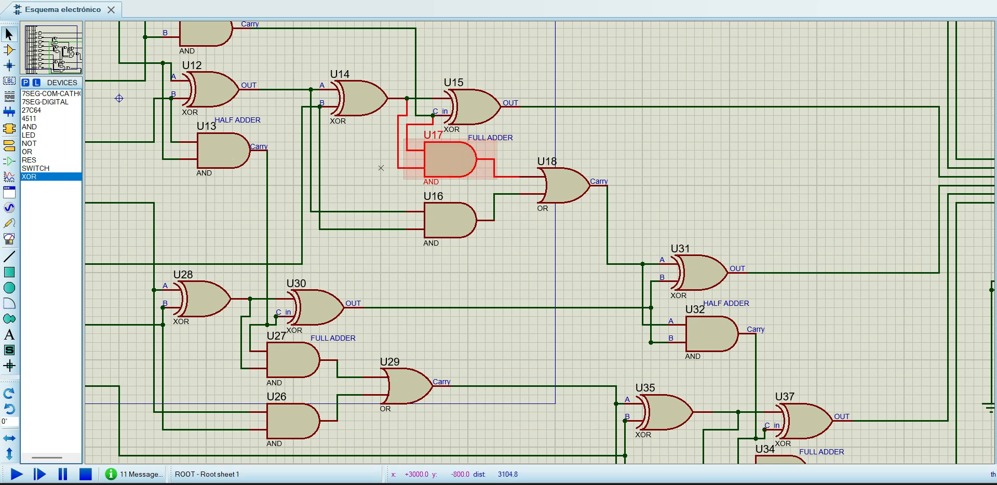
{"action": "left_click", "coordinate": [381, 177]}
{"action": "left_click", "coordinate": [425, 211]}
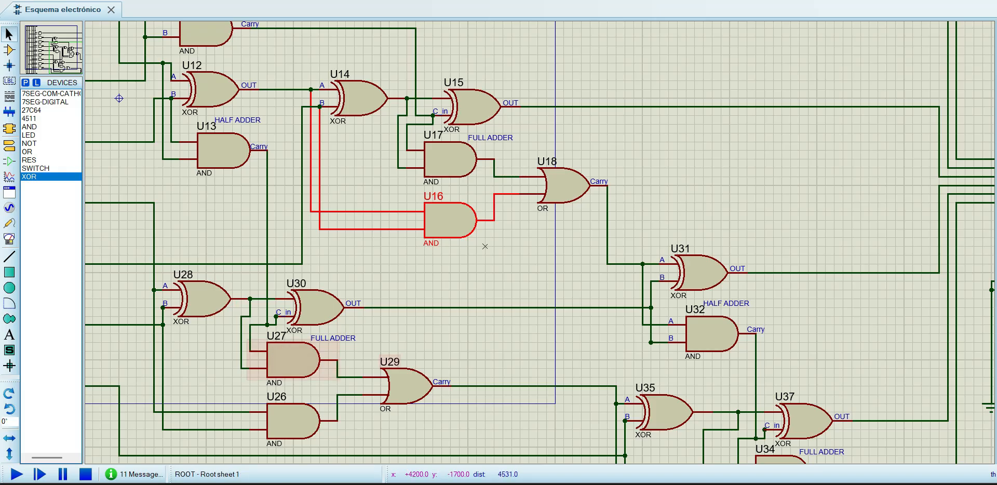
{"action": "left_click", "coordinate": [450, 159]}
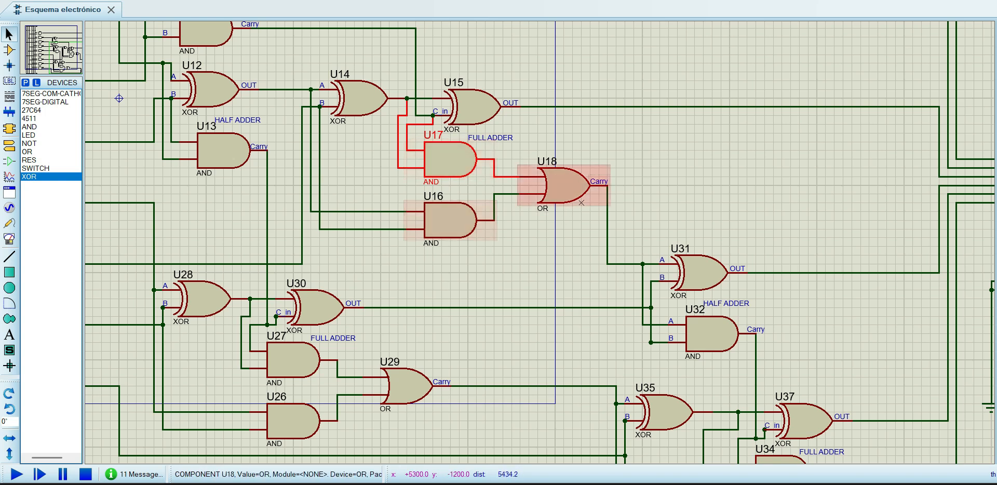
{"action": "left_click", "coordinate": [572, 238]}
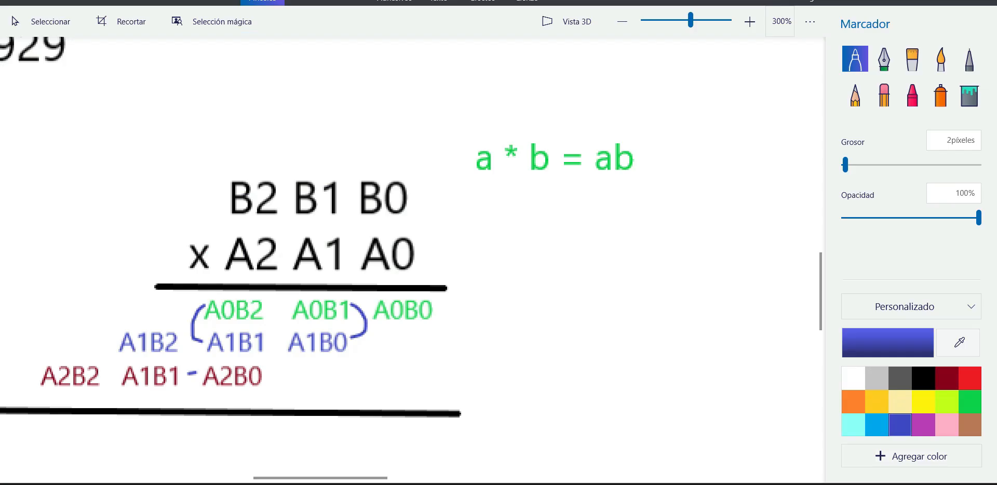
Mark the empty spot below A1B0 in Paint 3D, undo the mark, and recheck the U14–U18 full adder in Proteus
{"action": "mouse_move", "coordinate": [321, 374]}
{"action": "left_mouse_down"}
{"action": "mouse_move", "coordinate": [305, 371]}
{"action": "mouse_move", "coordinate": [351, 368]}
{"action": "left_mouse_up"}
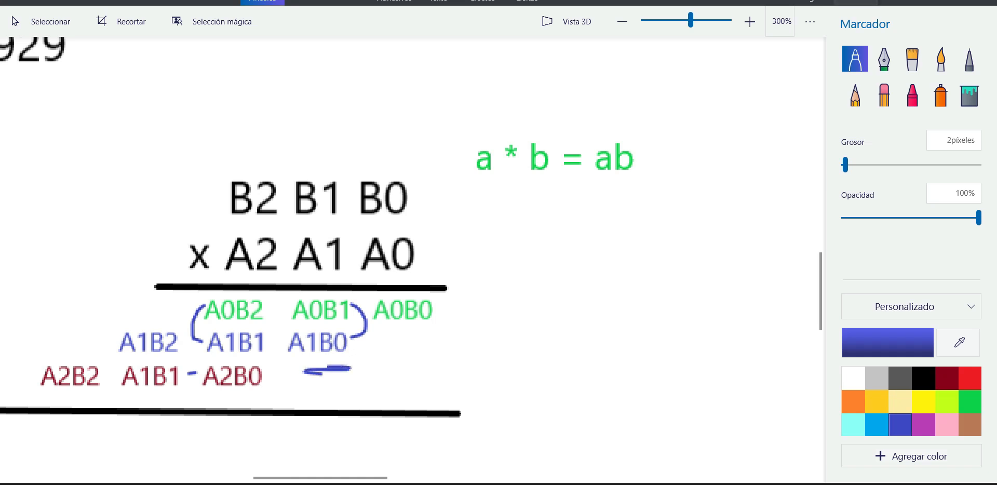
{"action": "key", "text": "ctrl+z"}
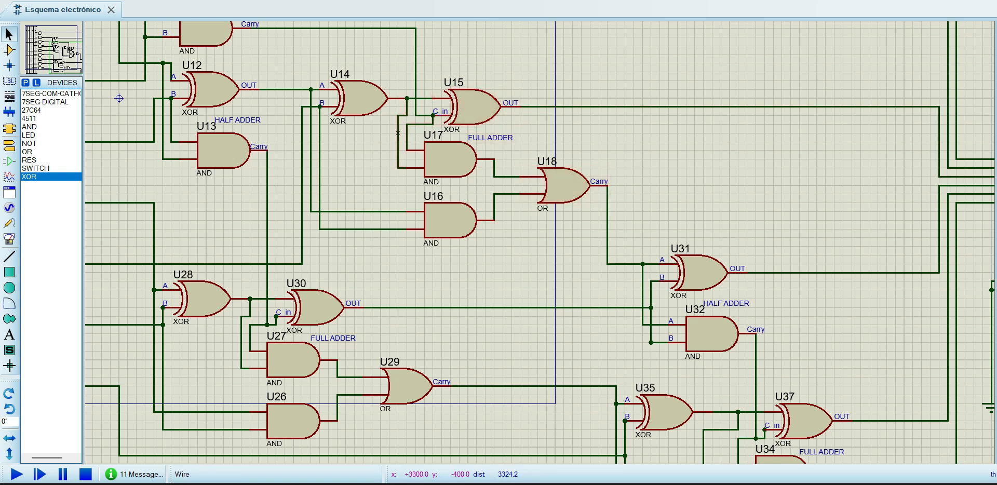
{"action": "scroll", "coordinate": [372, 168], "scroll_direction": "up", "scroll_amount": 1}
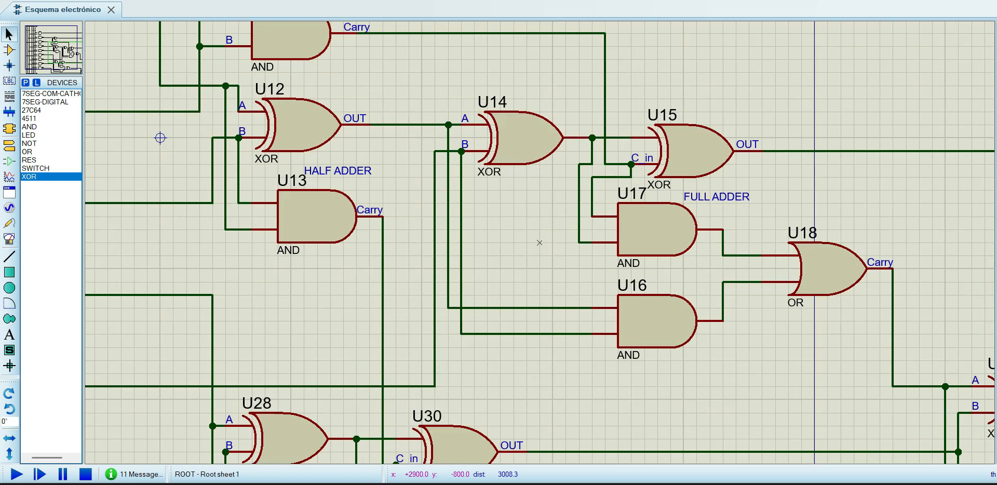
{"action": "scroll", "coordinate": [539, 243], "scroll_direction": "down", "scroll_amount": 1}
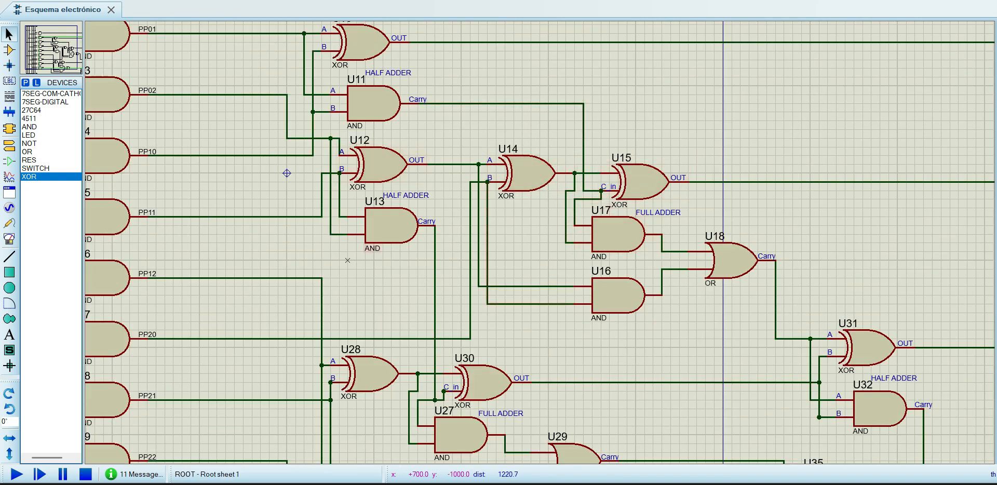
Start the Proteus simulation and inspect the logic states at the input switches, AND gates and half adders
{"action": "scroll", "coordinate": [286, 173], "scroll_direction": "down", "scroll_amount": 2}
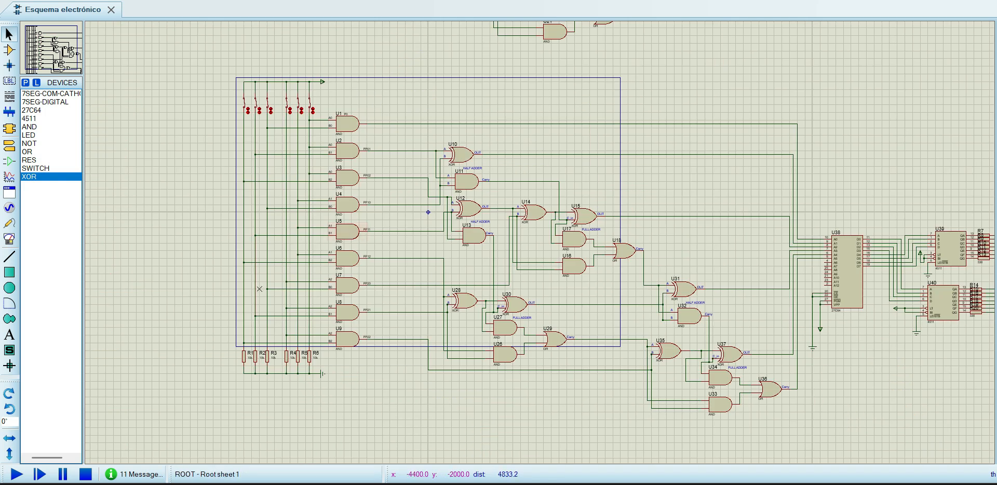
{"action": "key", "text": "F12"}
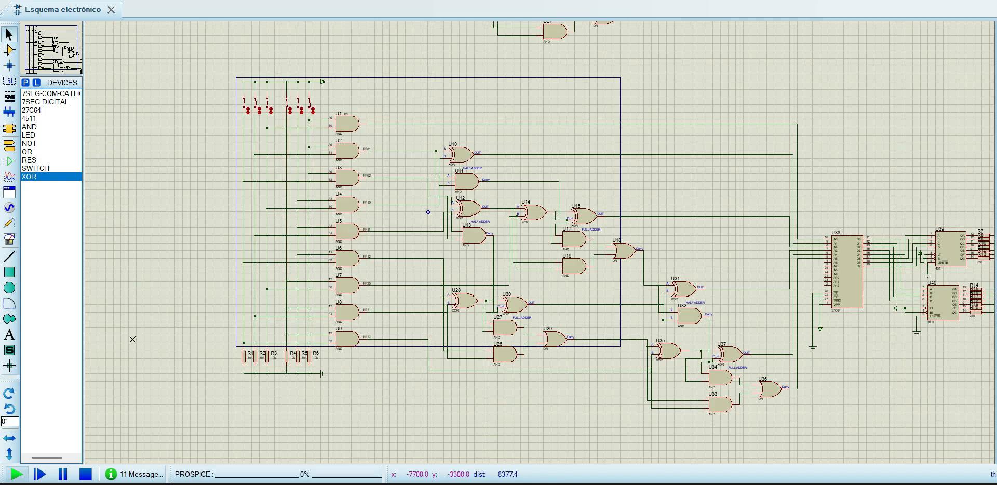
{"action": "scroll", "coordinate": [540, 243], "scroll_direction": "up", "scroll_amount": 1}
{"action": "scroll", "coordinate": [540, 242], "scroll_direction": "up", "scroll_amount": 1}
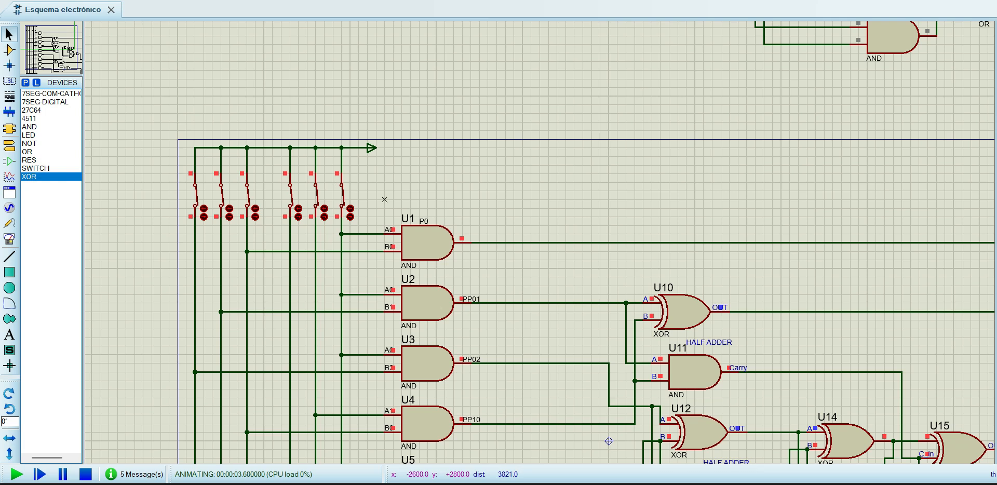
{"action": "middle_click", "coordinate": [523, 338]}
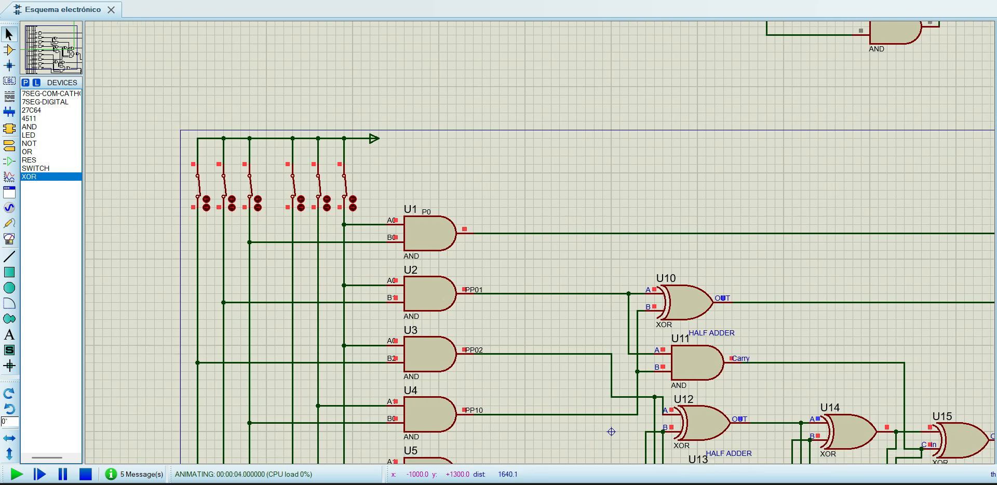
{"action": "scroll", "coordinate": [612, 432], "scroll_direction": "down", "scroll_amount": 2}
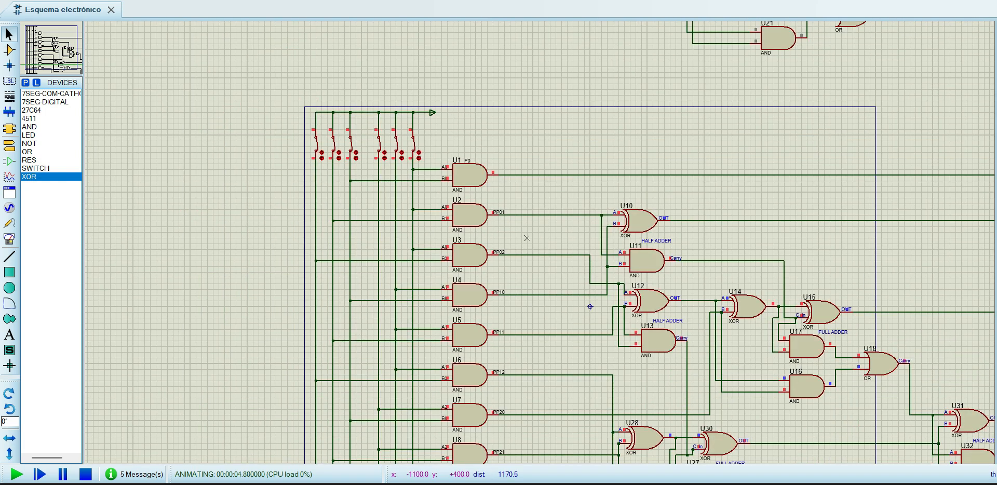
{"action": "middle_click", "coordinate": [539, 239]}
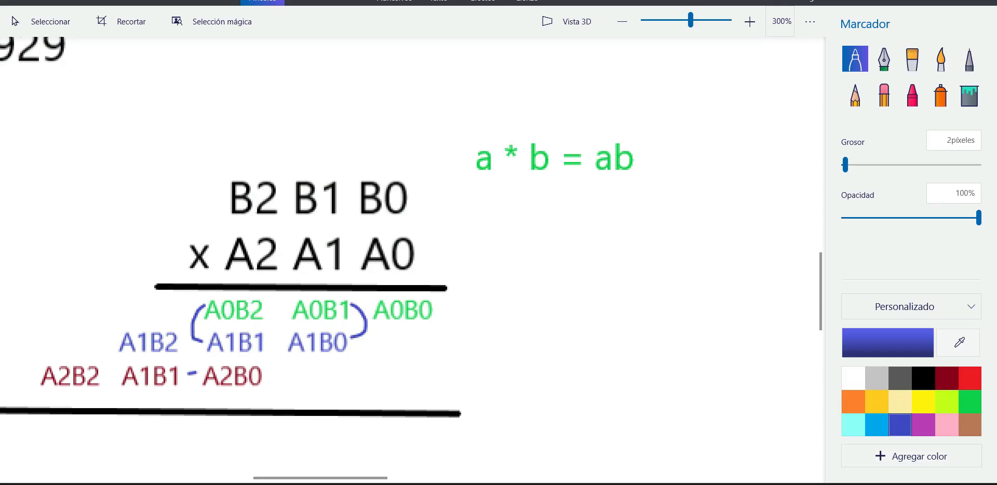
Undo all the blue pen marks around the partial products in Paint 3D, including the column brackets
{"action": "left_click_drag", "start_coordinate": [305, 371], "coordinate": [351, 368]}
{"action": "key", "text": "ctrl+z"}
{"action": "key", "text": "ctrl+z"}
{"action": "key", "text": "ctrl+z"}
{"action": "key", "text": "ctrl+z"}
{"action": "key", "text": "ctrl+z"}
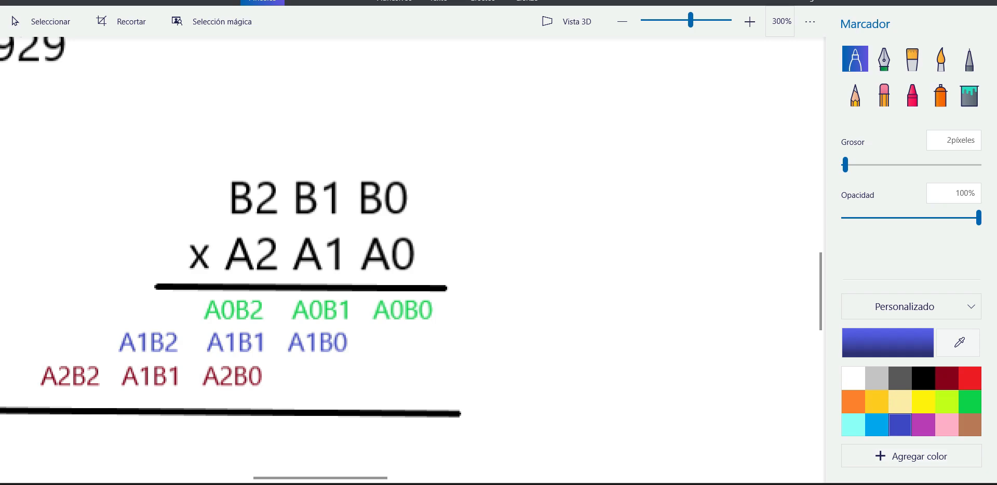
Compare the simulated AND gate outputs and the U10–U11 half adder in Proteus with the partial products in Paint 3D
{"action": "key", "text": "alt+Tab"}
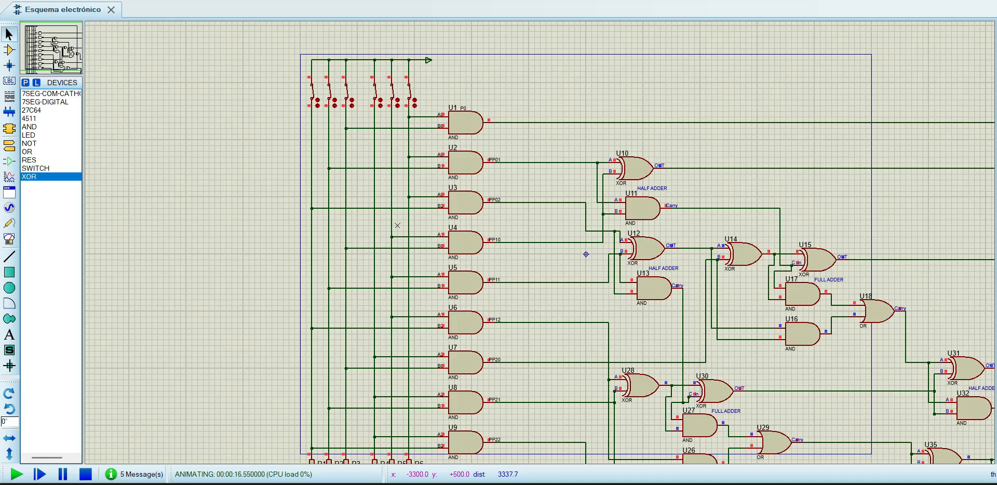
{"action": "key", "text": "alt+Tab"}
{"action": "key", "text": "alt+Tab"}
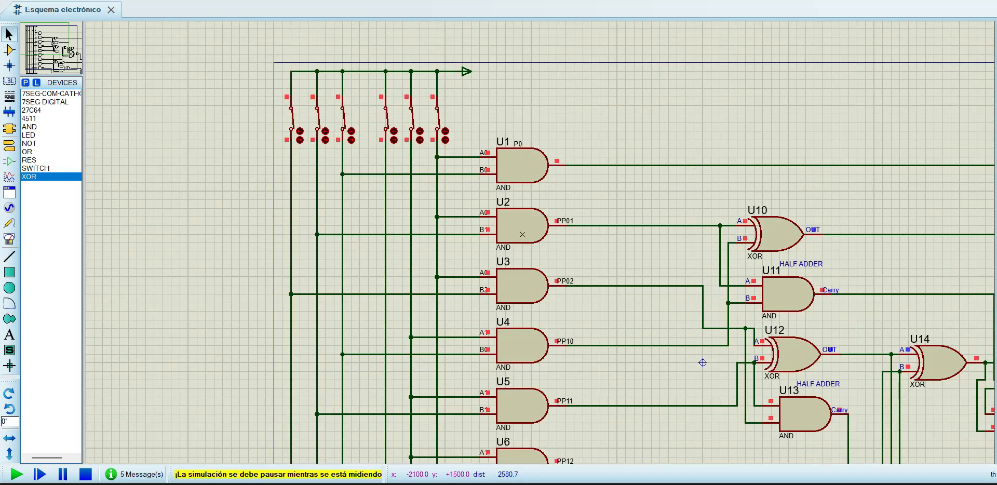
{"action": "key", "text": "alt+Tab"}
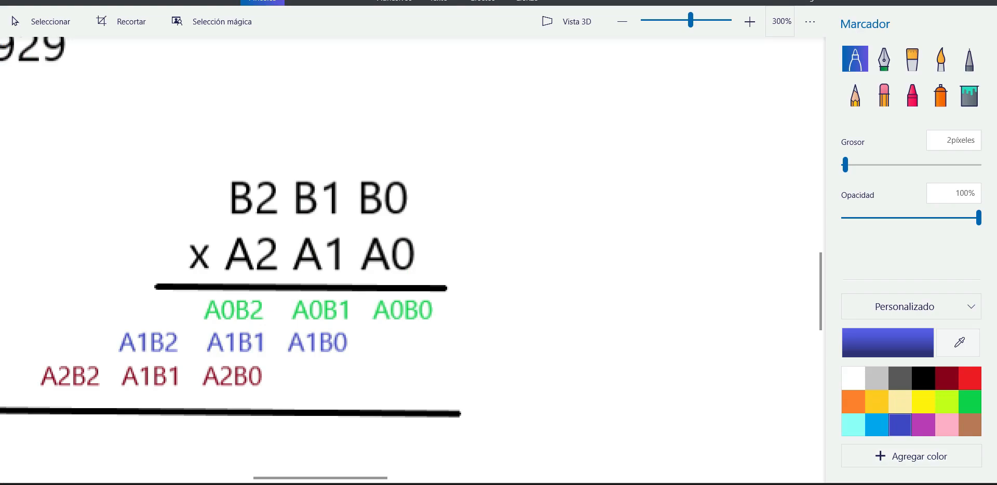
{"action": "key", "text": "alt+Tab"}
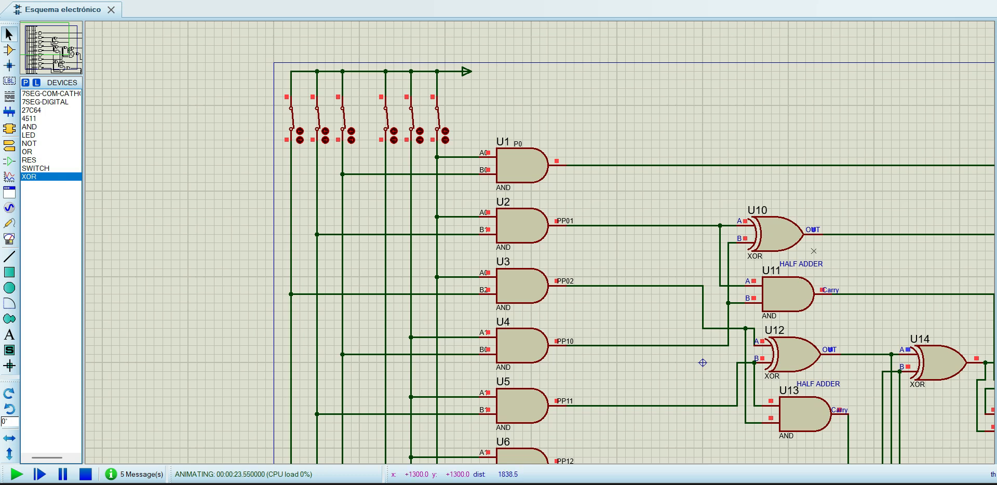
{"action": "scroll", "coordinate": [814, 251], "scroll_direction": "up", "scroll_amount": 1}
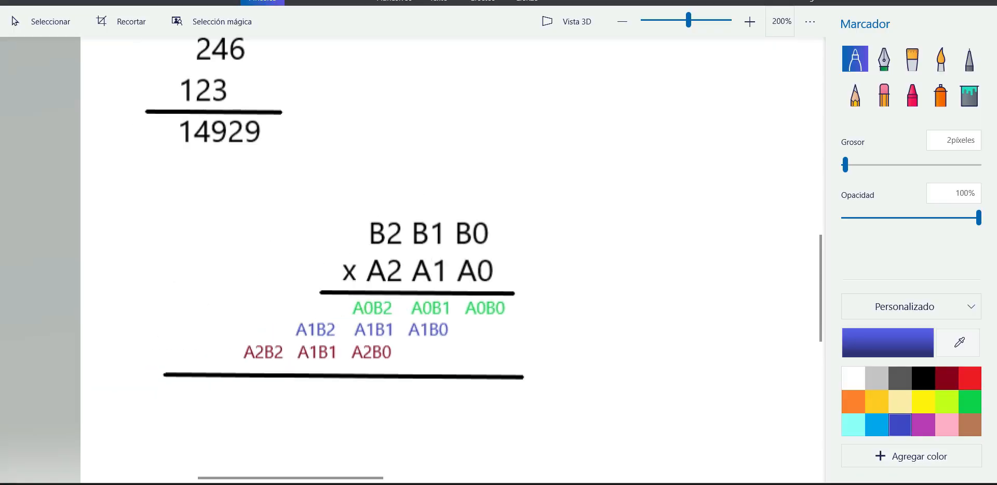
Handwrite the binary sum 1+1=10 in blue beside the 3-bit multiplication in Paint 3D
{"action": "scroll", "coordinate": [495, 163], "scroll_direction": "down", "scroll_amount": 3}
{"action": "scroll", "coordinate": [494, 162], "scroll_direction": "up", "scroll_amount": 3}
{"action": "scroll", "coordinate": [494, 163], "scroll_direction": "right", "scroll_amount": 3}
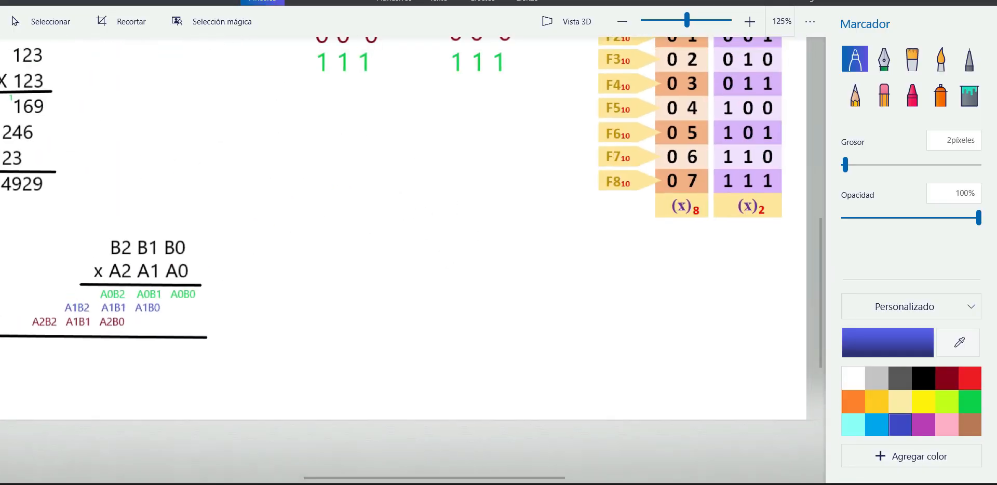
{"action": "scroll", "coordinate": [413, 234], "scroll_direction": "left", "scroll_amount": 3}
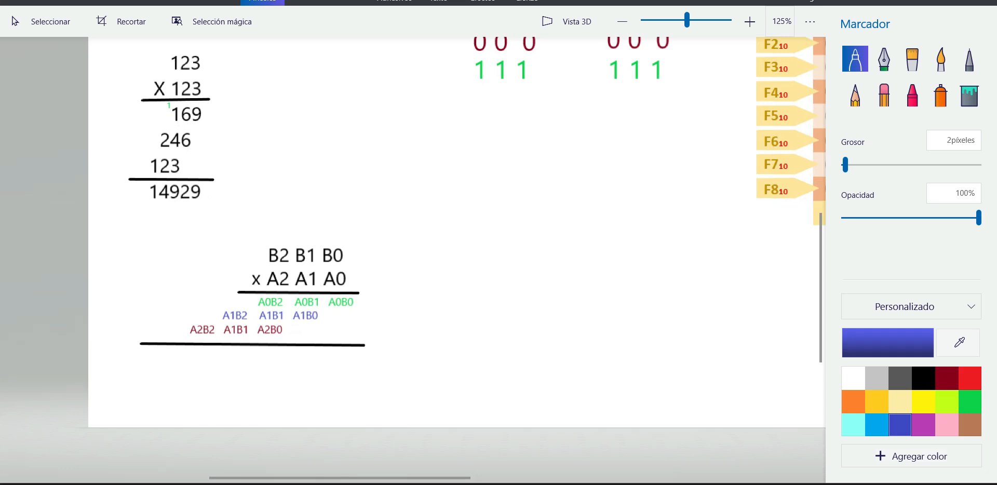
{"action": "left_click_drag", "start_coordinate": [486, 230], "coordinate": [475, 289]}
{"action": "key", "text": "ctrl+z"}
{"action": "mouse_move", "coordinate": [502, 260]}
{"action": "left_mouse_down"}
{"action": "mouse_move", "coordinate": [502, 292]}
{"action": "mouse_move", "coordinate": [528, 295]}
{"action": "mouse_move", "coordinate": [543, 277]}
{"action": "mouse_move", "coordinate": [556, 295]}
{"action": "mouse_move", "coordinate": [596, 273]}
{"action": "mouse_move", "coordinate": [598, 287]}
{"action": "mouse_move", "coordinate": [618, 286]}
{"action": "left_mouse_up"}
{"action": "mouse_move", "coordinate": [645, 258]}
{"action": "left_mouse_down"}
{"action": "mouse_move", "coordinate": [634, 271]}
{"action": "mouse_move", "coordinate": [652, 282]}
{"action": "mouse_move", "coordinate": [644, 259]}
{"action": "left_mouse_up"}
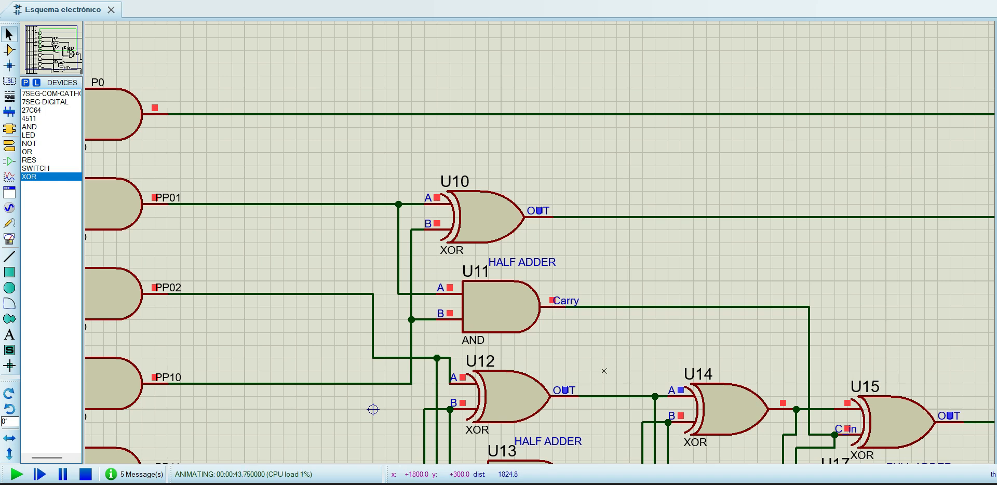
Compare the 1+1=10 sum and the multiplication columns in Paint 3D with the simulated half adders in Proteus
{"action": "middle_click", "coordinate": [616, 345]}
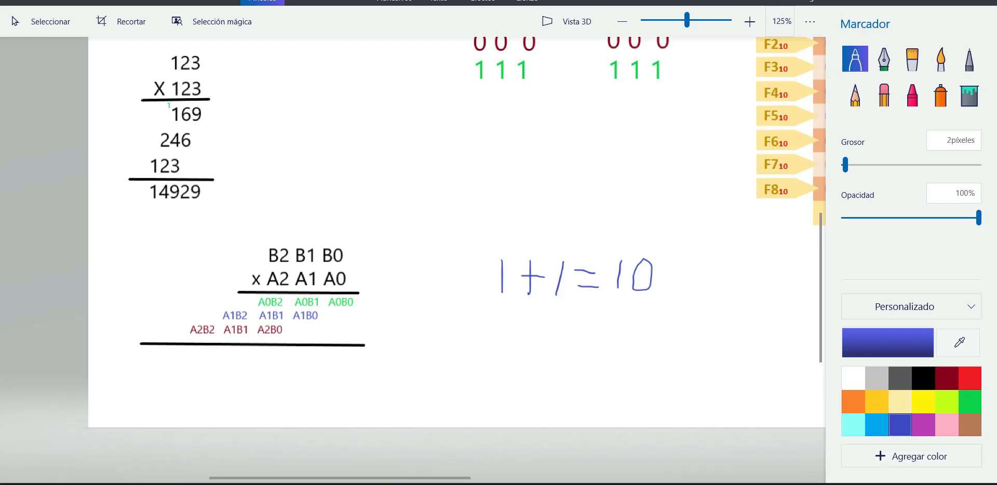
{"action": "scroll", "coordinate": [292, 319], "scroll_direction": "up", "scroll_amount": 4}
{"action": "left_click_drag", "start_coordinate": [295, 328], "coordinate": [352, 328]}
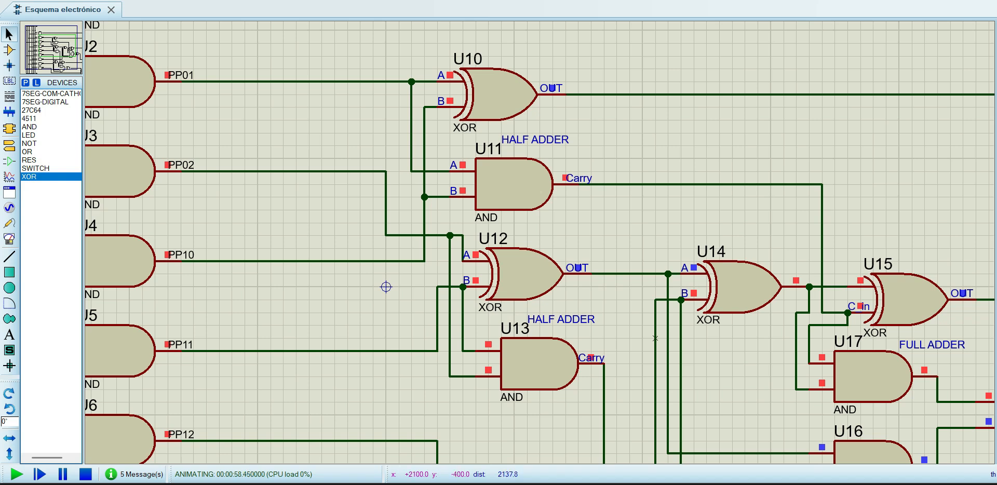
Compare the U14–U18 full adder and its carries in Proteus with the 1+1=10 sum and multiplication in Paint 3D
{"action": "left_click_drag", "start_coordinate": [706, 363], "coordinate": [615, 351]}
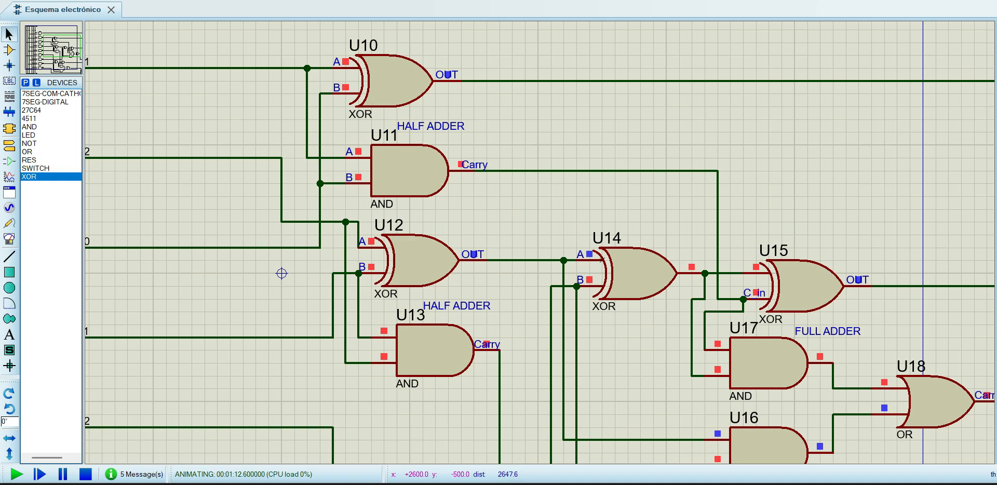
{"action": "middle_click", "coordinate": [885, 312]}
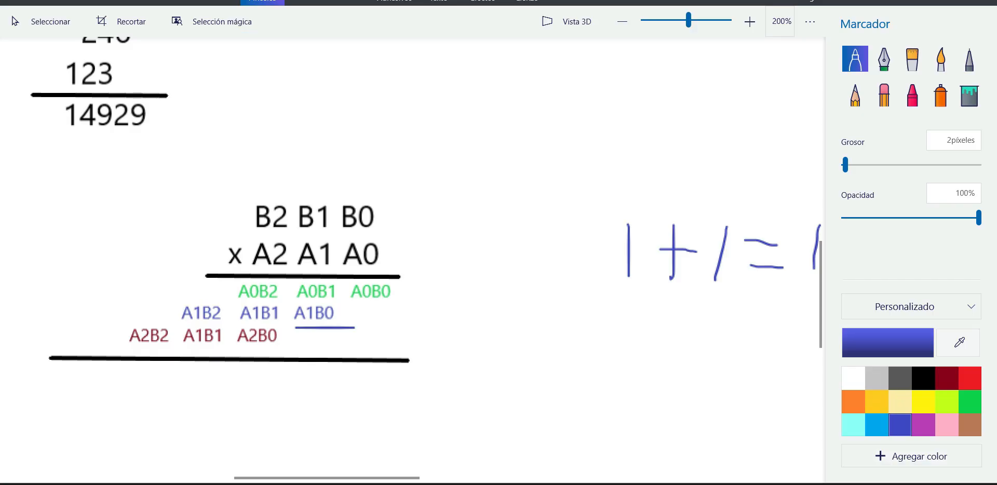
{"action": "scroll", "coordinate": [410, 234], "scroll_direction": "right", "scroll_amount": 5}
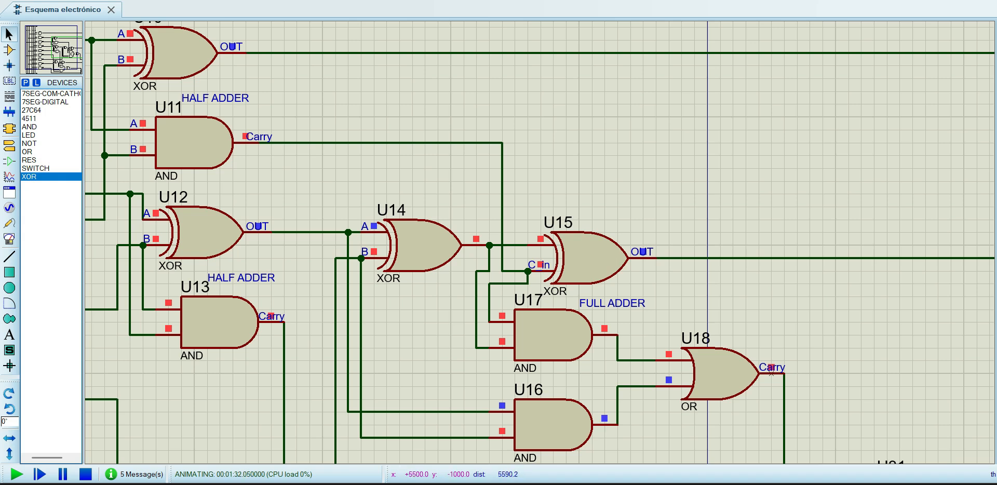
{"action": "scroll", "coordinate": [540, 243], "scroll_direction": "down", "scroll_amount": 2}
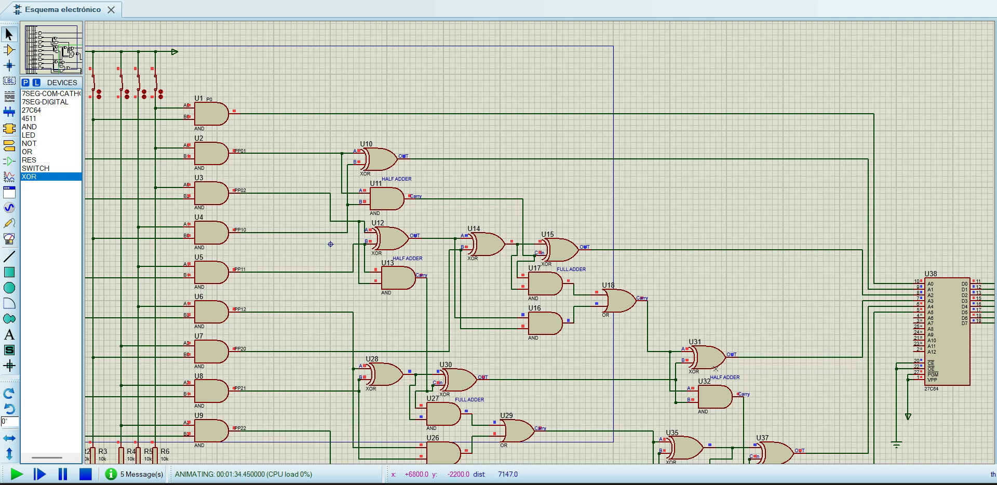
{"action": "scroll", "coordinate": [710, 368], "scroll_direction": "up", "scroll_amount": 1}
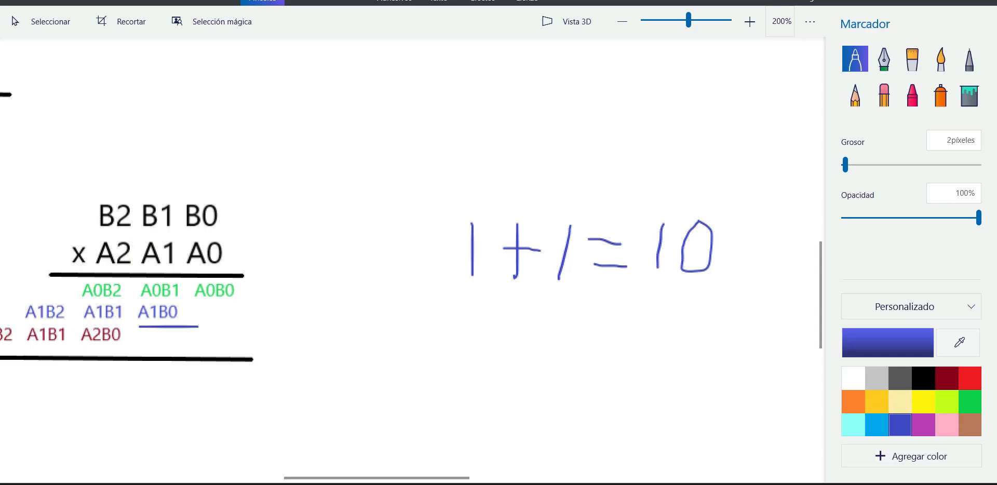
Bracket the A1B2 and A1B1 column of the multiplication with two blue curved marks in Paint 3D
{"action": "scroll", "coordinate": [340, 280], "scroll_direction": "left", "scroll_amount": 5}
{"action": "scroll", "coordinate": [340, 280], "scroll_direction": "down", "scroll_amount": 1}
{"action": "scroll", "coordinate": [340, 279], "scroll_direction": "up", "scroll_amount": 1}
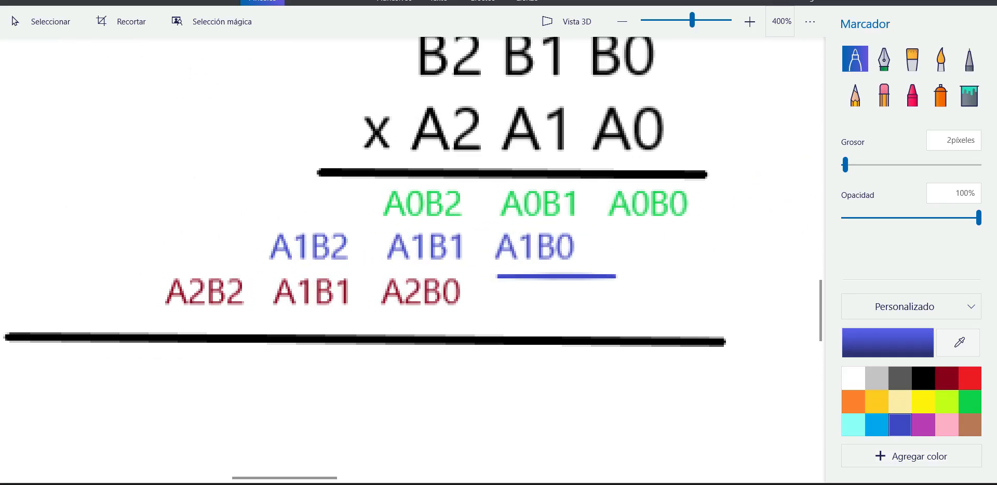
{"action": "left_click_drag", "start_coordinate": [267, 215], "coordinate": [245, 317]}
{"action": "mouse_move", "coordinate": [356, 217]}
{"action": "left_mouse_down"}
{"action": "mouse_move", "coordinate": [369, 254]}
{"action": "mouse_move", "coordinate": [358, 315]}
{"action": "left_mouse_up"}
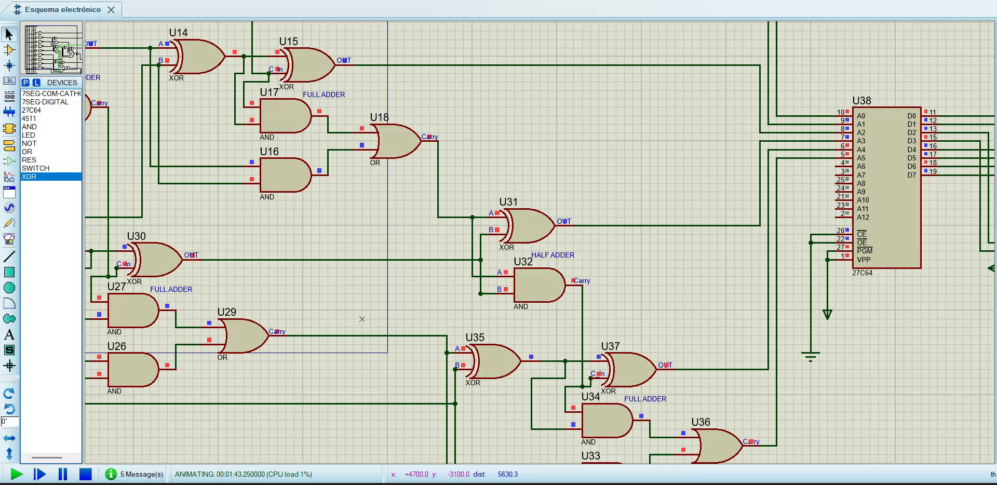
Switch to Proteus, stop the circuit simulation and run it again
{"action": "middle_click", "coordinate": [497, 310]}
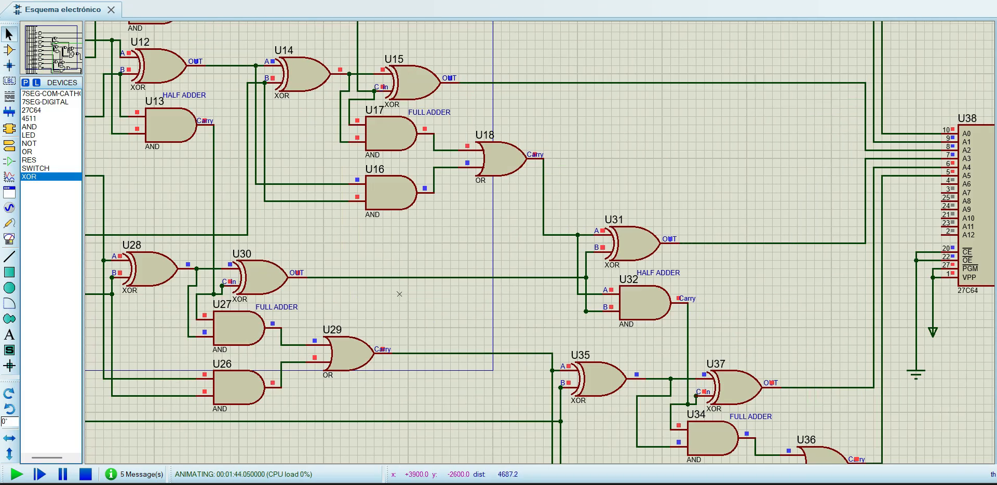
{"action": "scroll", "coordinate": [400, 294], "scroll_direction": "down", "scroll_amount": 3}
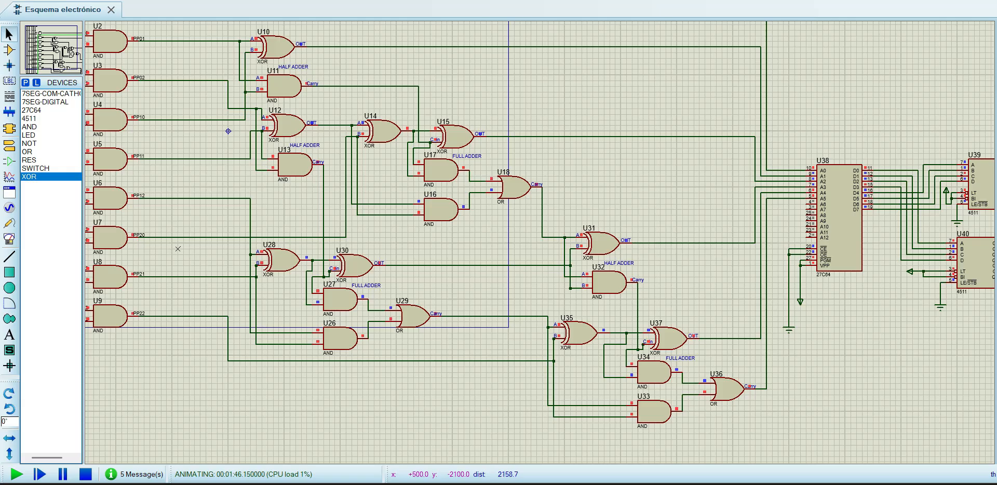
{"action": "scroll", "coordinate": [307, 158], "scroll_direction": "up", "scroll_amount": 3}
{"action": "scroll", "coordinate": [307, 158], "scroll_direction": "down", "scroll_amount": 2}
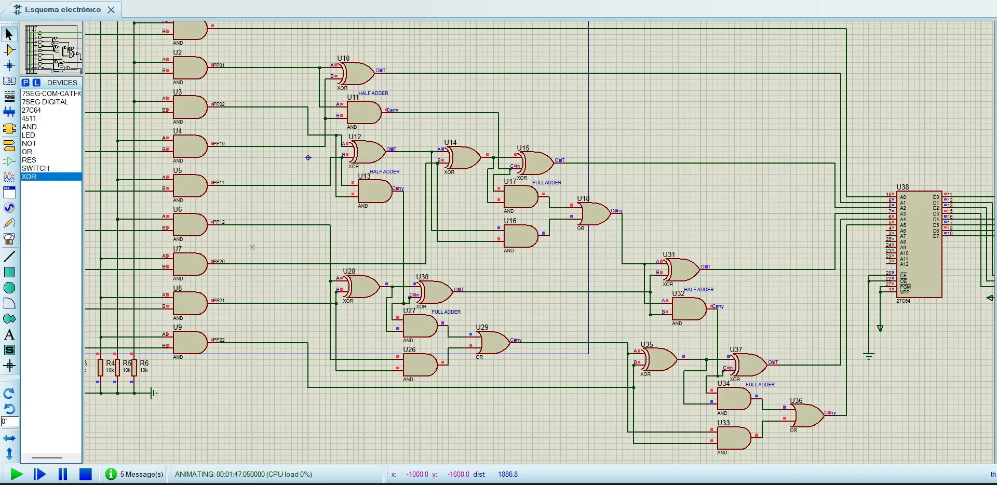
{"action": "scroll", "coordinate": [253, 247], "scroll_direction": "up", "scroll_amount": 3}
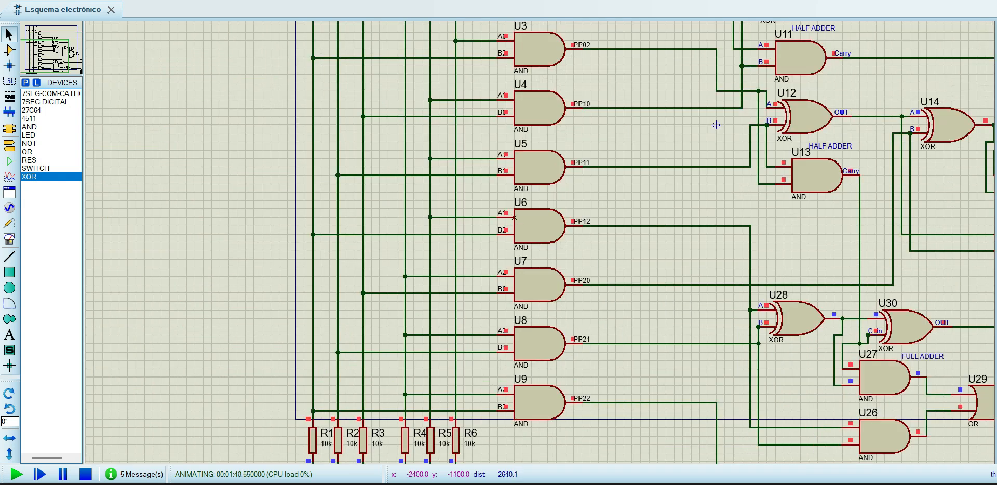
{"action": "left_click", "coordinate": [85, 474]}
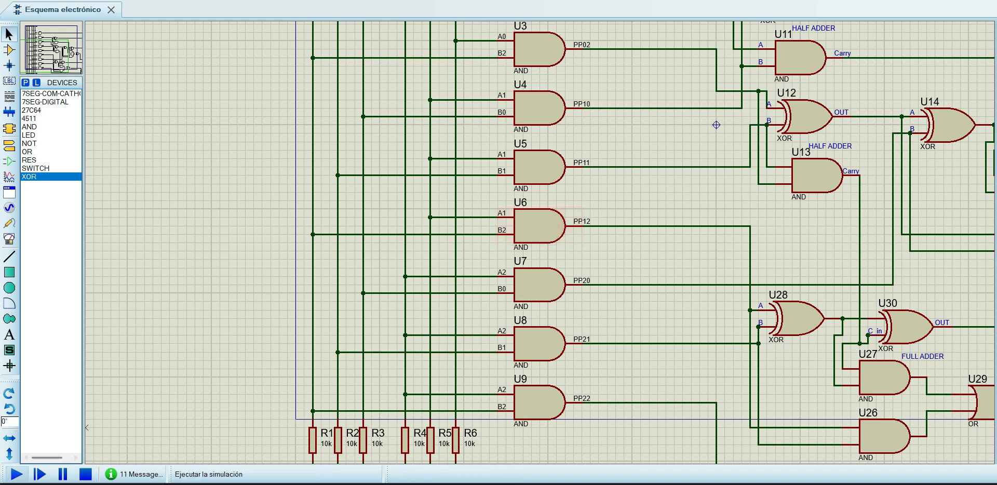
{"action": "key", "text": "alt+Tab"}
{"action": "key", "text": "alt+Tab"}
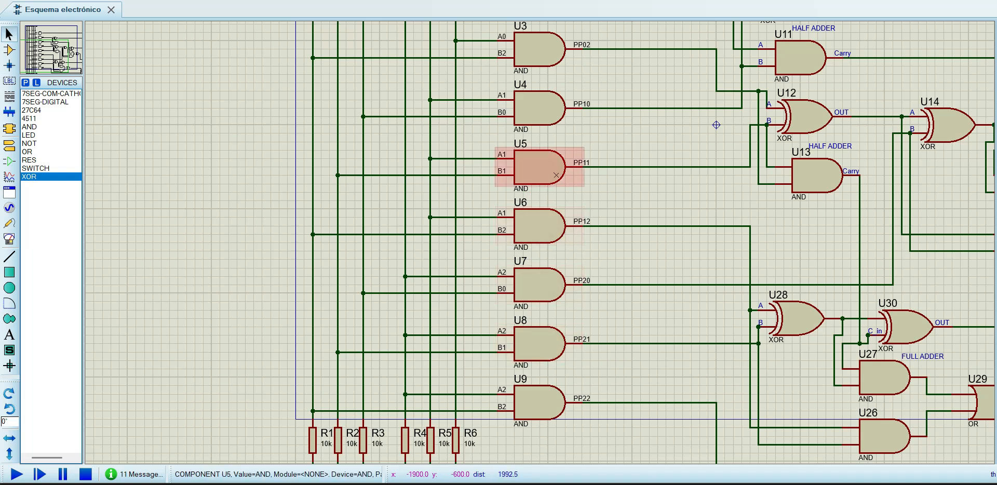
{"action": "key", "text": "F12"}
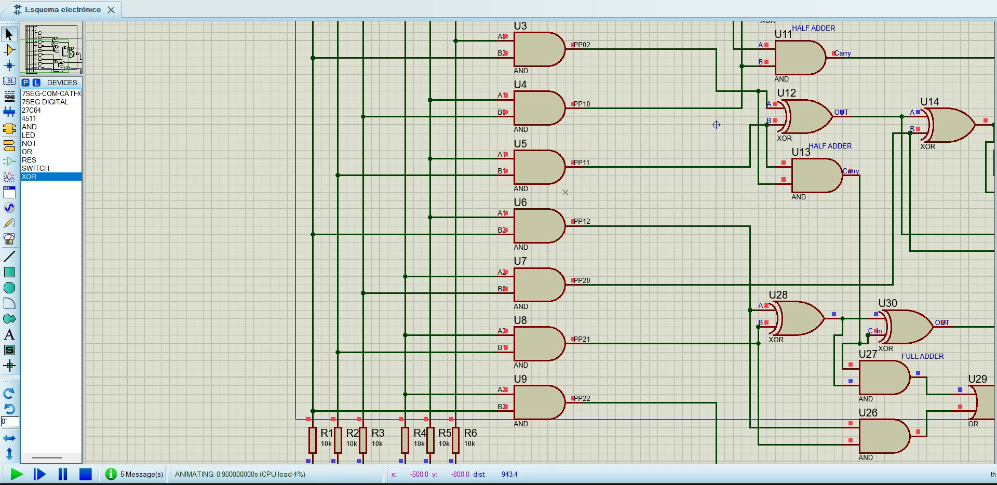
Compare the simulated U28–U30 full adder and its U13 carry input with the bracketed column in Paint 3D
{"action": "left_click_drag", "start_coordinate": [716, 124], "coordinate": [634, 101]}
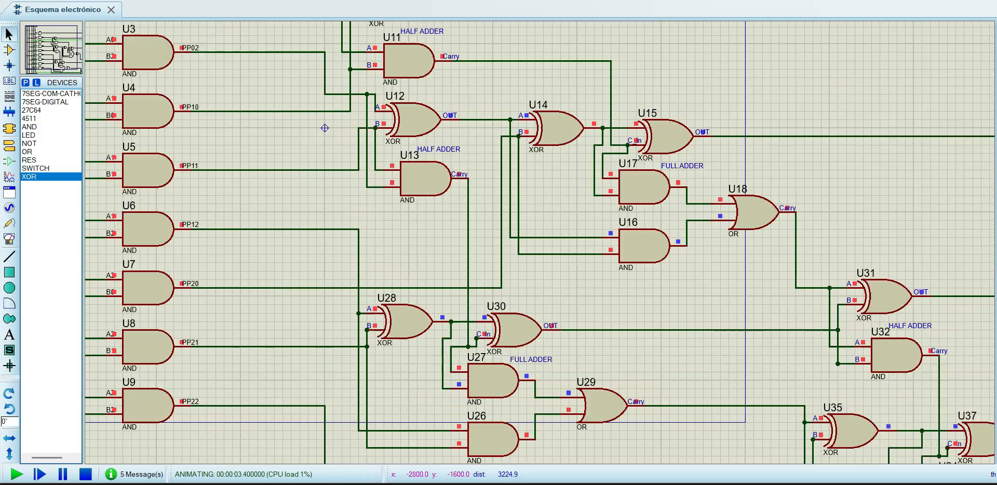
{"action": "mouse_move", "coordinate": [328, 127]}
{"action": "left_mouse_down"}
{"action": "mouse_move", "coordinate": [834, 149]}
{"action": "mouse_move", "coordinate": [527, 130]}
{"action": "mouse_move", "coordinate": [420, 96]}
{"action": "left_mouse_up"}
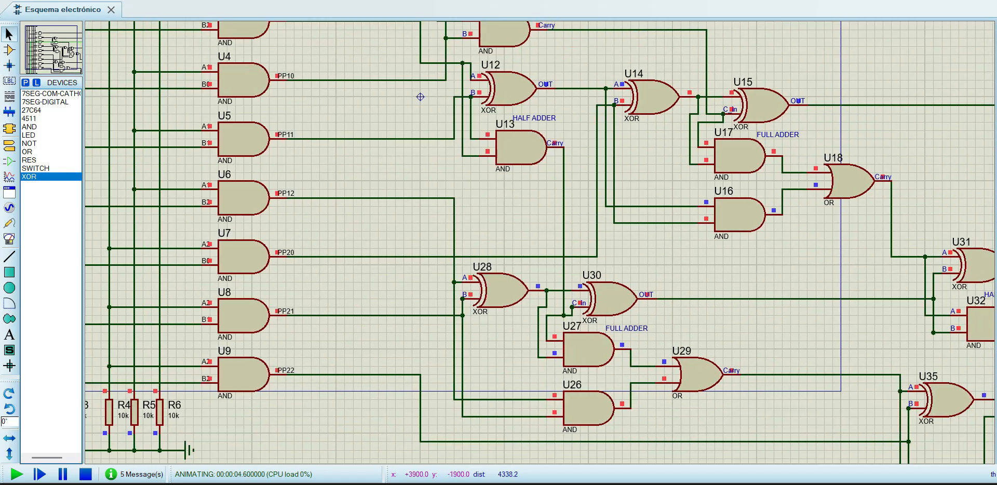
{"action": "left_click_drag", "start_coordinate": [757, 265], "coordinate": [747, 264]}
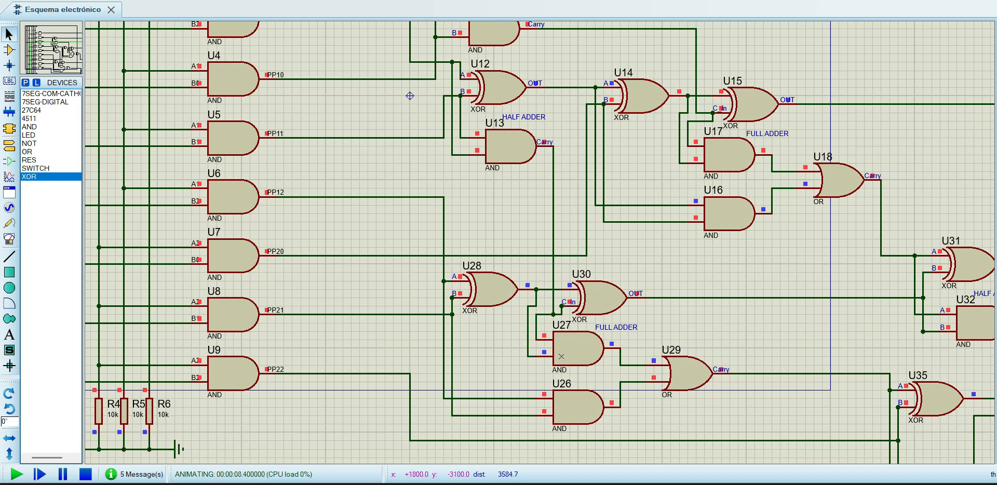
{"action": "key", "text": "alt+Tab"}
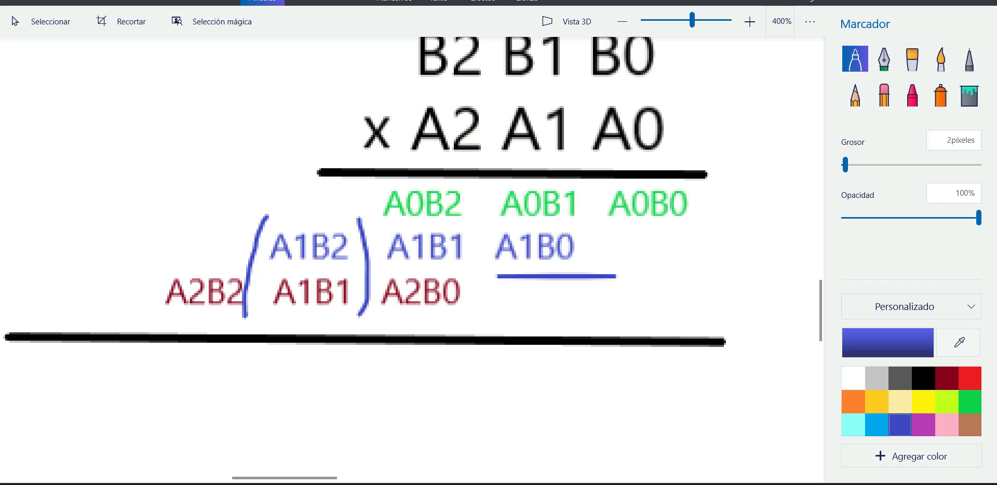
{"action": "key", "text": "alt+Tab"}
{"action": "key", "text": "alt+Tab"}
{"action": "key", "text": "alt+Tab"}
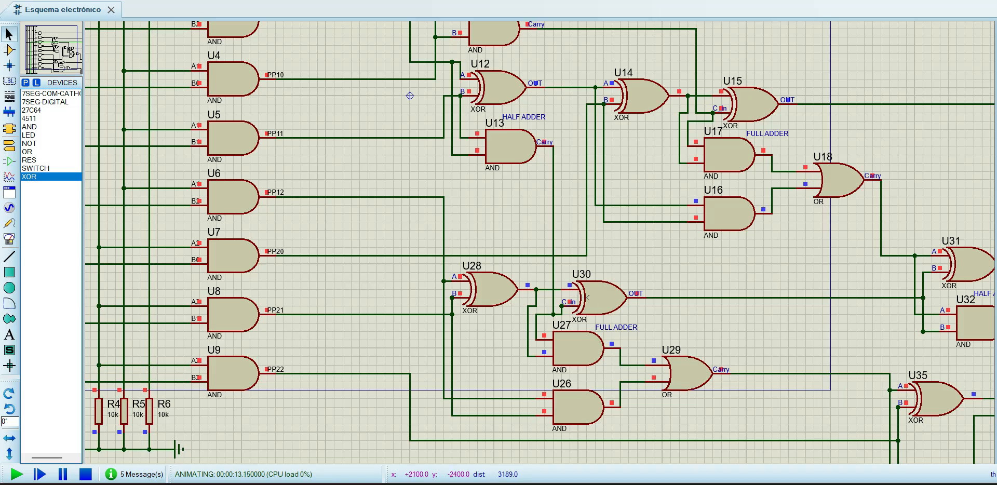
{"action": "key", "text": "alt+Tab"}
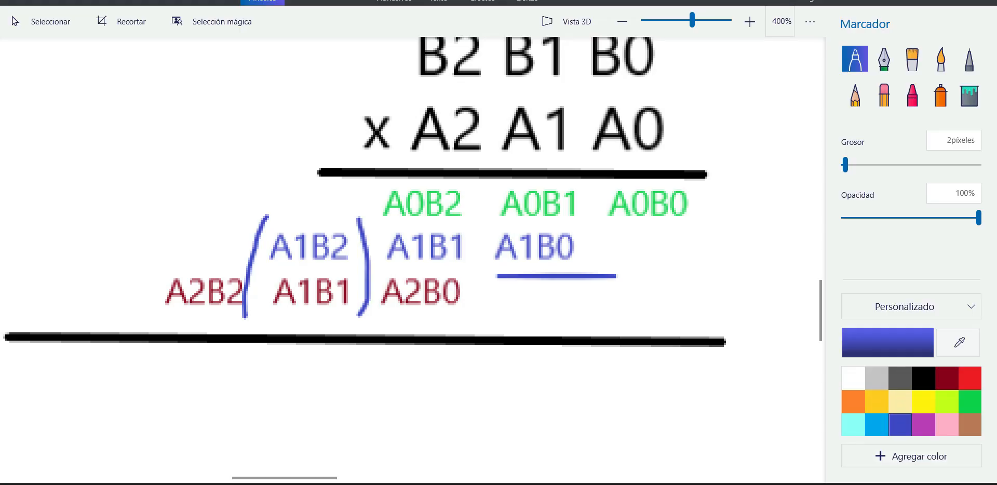
Underline A2B0 in blue in Paint 3D, check the circuit in Proteus, and undo the underline
{"action": "left_click_drag", "start_coordinate": [385, 311], "coordinate": [457, 312]}
{"action": "key", "text": "alt+Tab"}
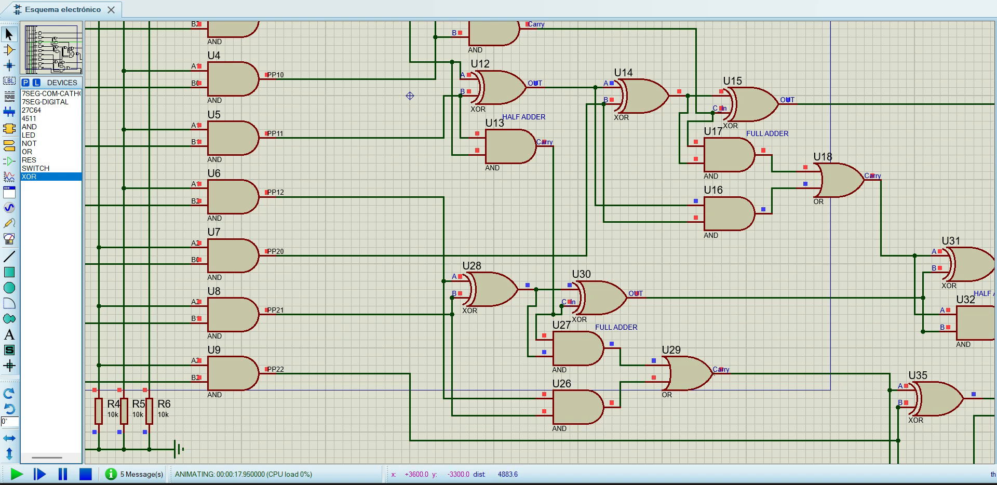
{"action": "key", "text": "alt+Tab"}
{"action": "key", "text": "ctrl+z"}
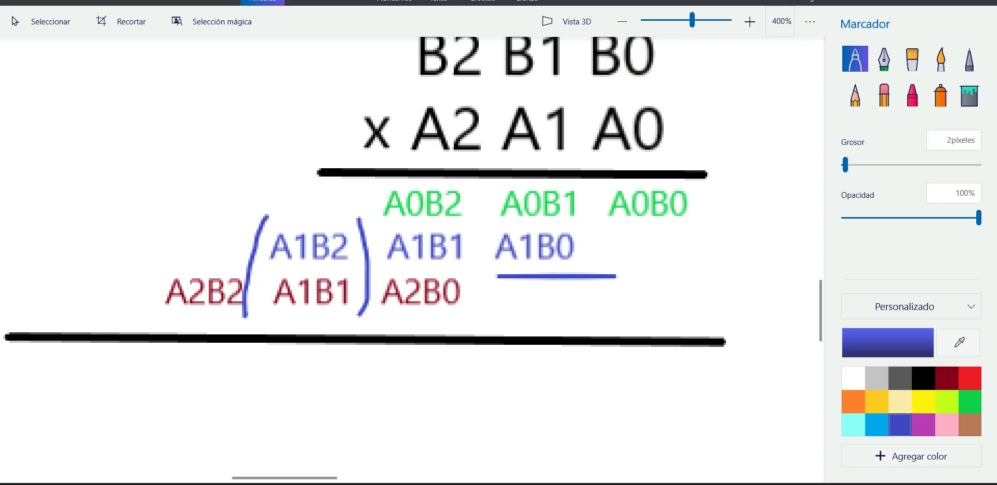
Examine the simulated adder chain in Proteus from the partial products through U31–U37 to the U38 memory
{"action": "key", "text": "alt+Tab"}
{"action": "scroll", "coordinate": [755, 365], "scroll_direction": "down", "scroll_amount": 1}
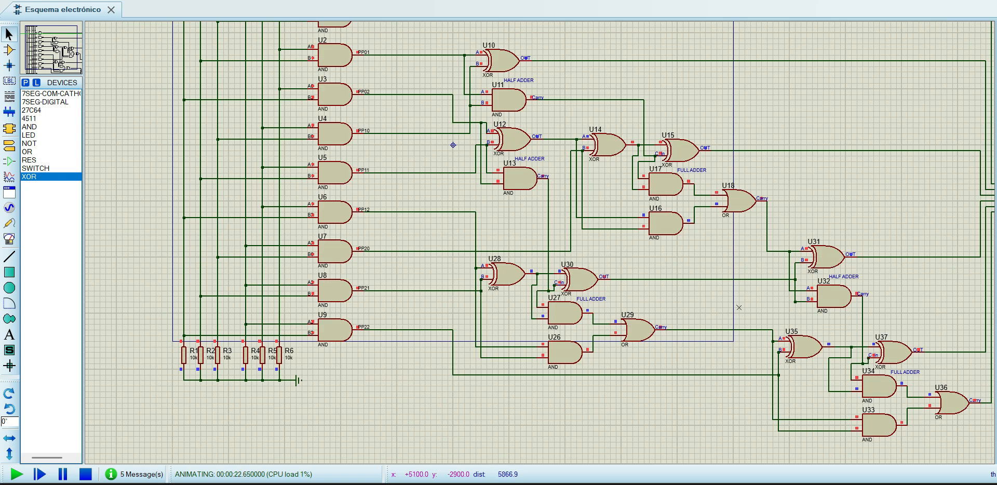
{"action": "key", "text": "XF86Calculator"}
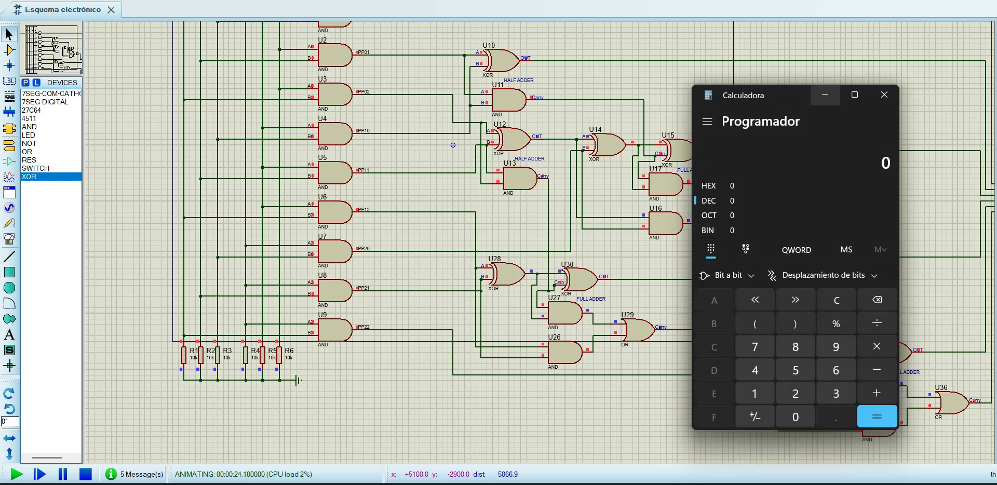
{"action": "left_click", "coordinate": [825, 94]}
{"action": "left_click_drag", "start_coordinate": [767, 308], "coordinate": [666, 289]}
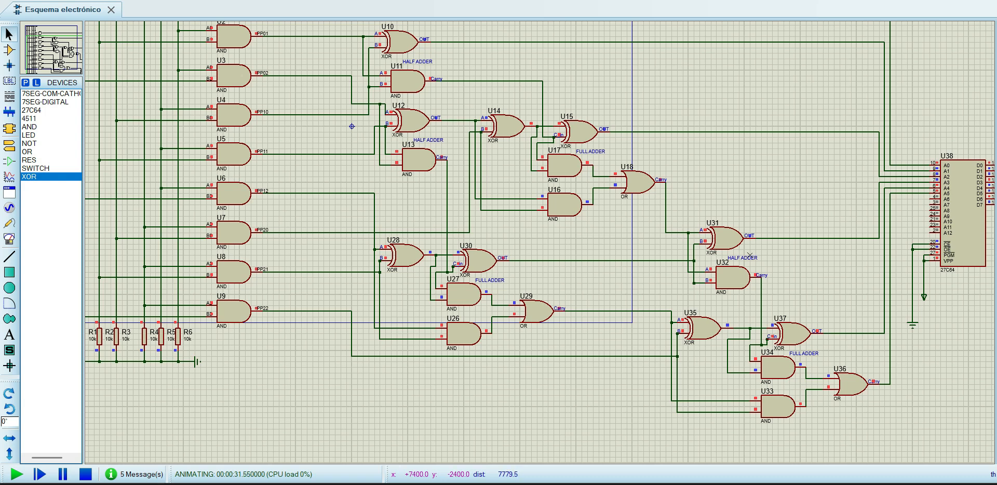
Switch to the 3-bit multiplier article in Chrome and examine its example circuit for 6 x 7 = 42
{"action": "key", "text": "alt+Tab"}
{"action": "key", "text": "alt+Tab"}
{"action": "key", "text": "alt+Tab"}
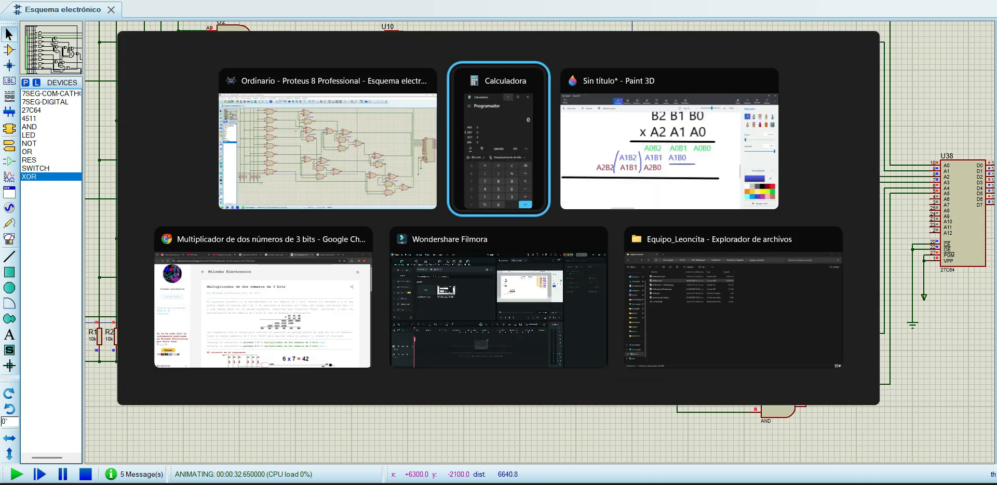
{"action": "scroll", "coordinate": [705, 244], "scroll_direction": "down", "scroll_amount": 3}
{"action": "scroll", "coordinate": [571, 259], "scroll_direction": "down", "scroll_amount": 4}
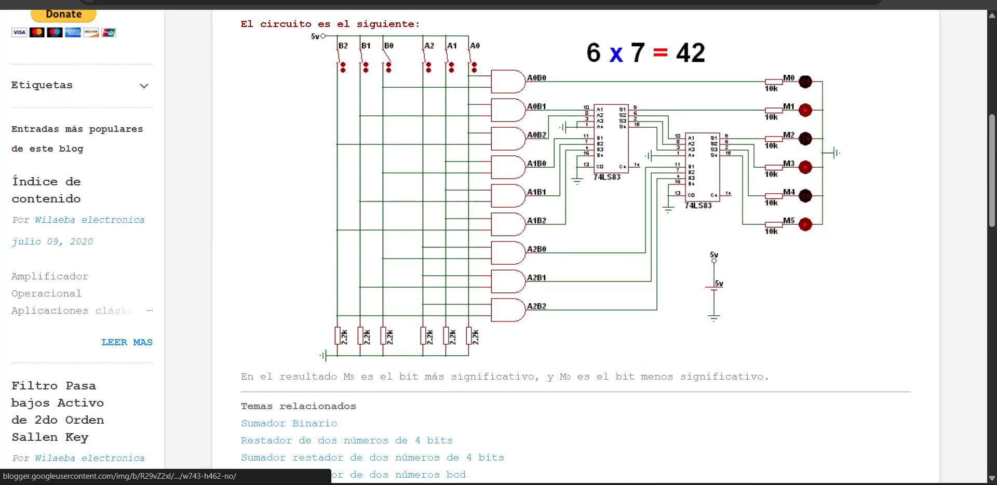
{"action": "scroll", "coordinate": [571, 259], "scroll_direction": "up", "scroll_amount": 1}
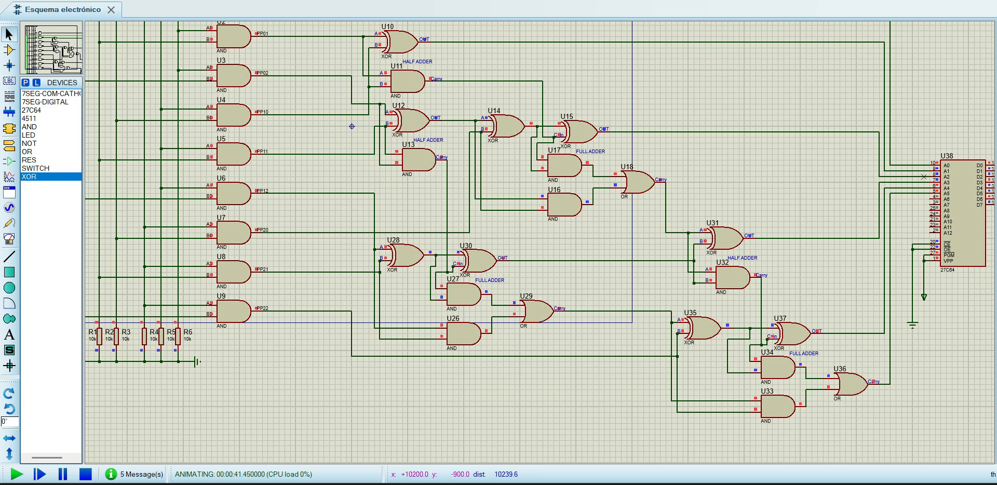
Calculate binary 111 × 111 in the Calculator to check it against the simulated A0–A5 inputs of the U38 memory
{"action": "scroll", "coordinate": [919, 177], "scroll_direction": "up", "scroll_amount": 1}
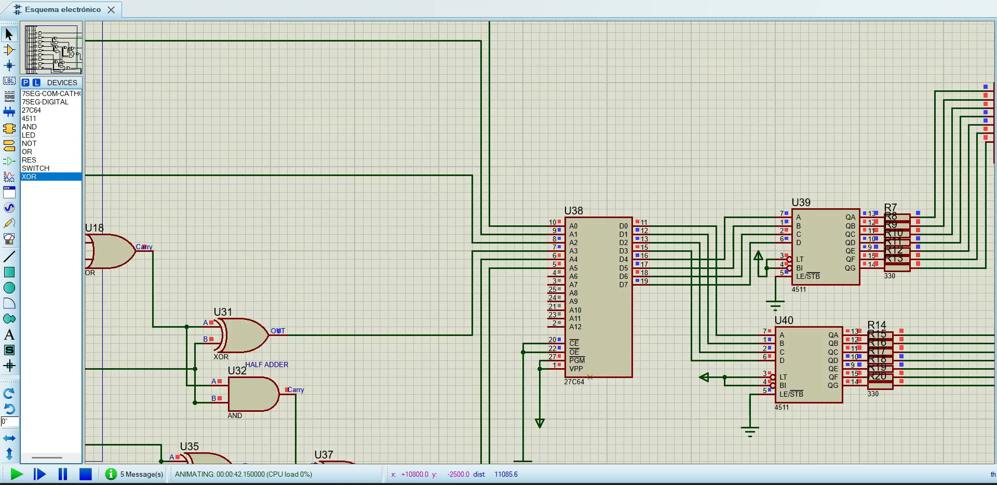
{"action": "scroll", "coordinate": [505, 276], "scroll_direction": "up", "scroll_amount": 2}
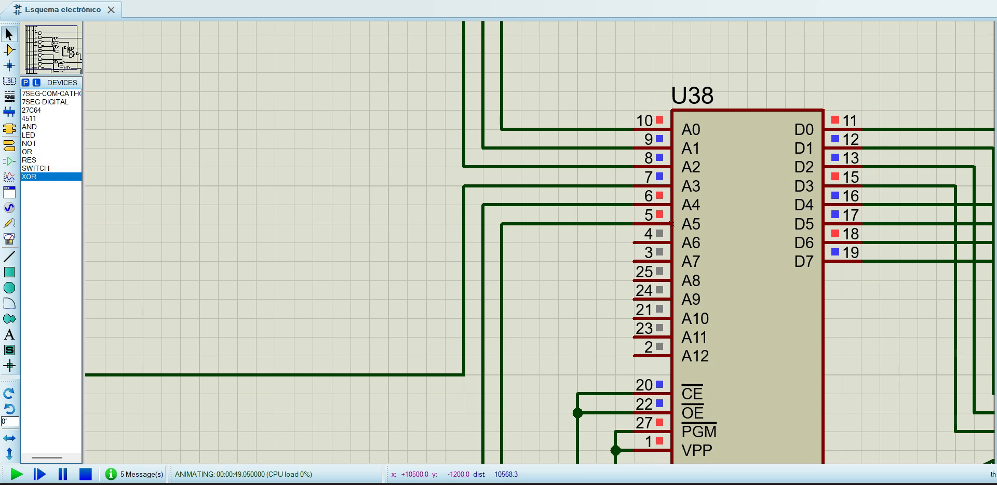
{"action": "left_click", "coordinate": [750, 484]}
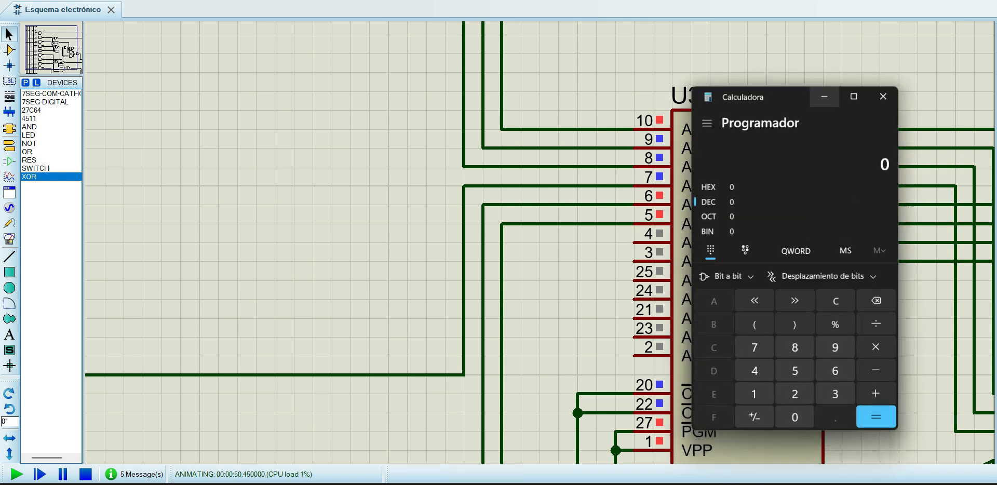
{"action": "left_click", "coordinate": [728, 230]}
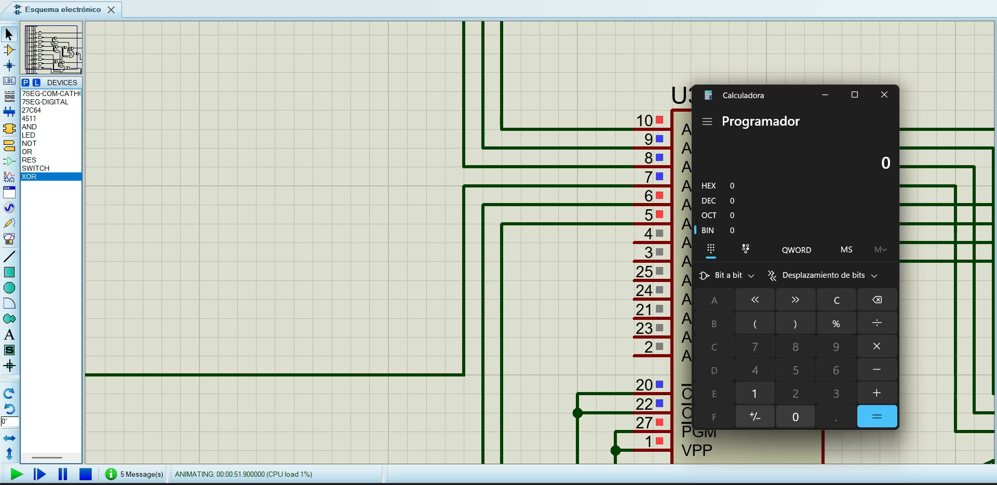
{"action": "type", "text": "111"}
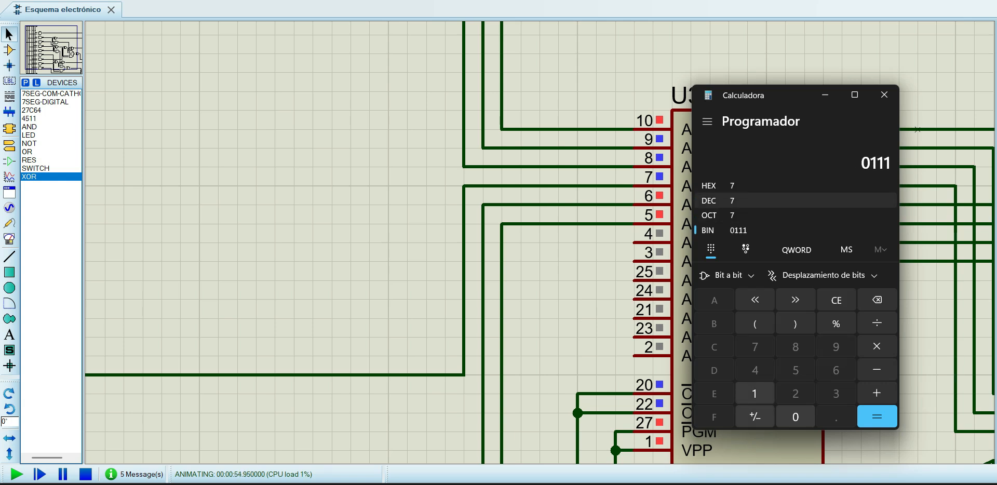
{"action": "left_click", "coordinate": [877, 346]}
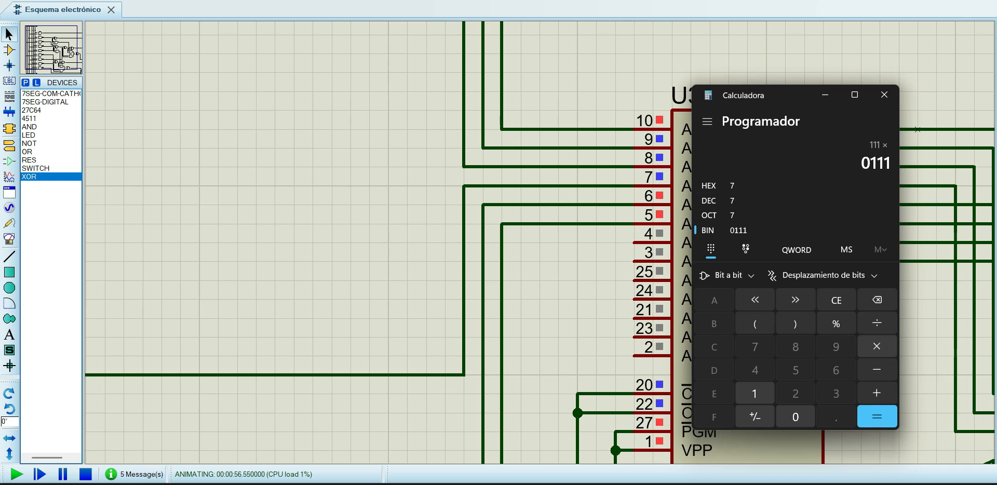
{"action": "type", "text": "111"}
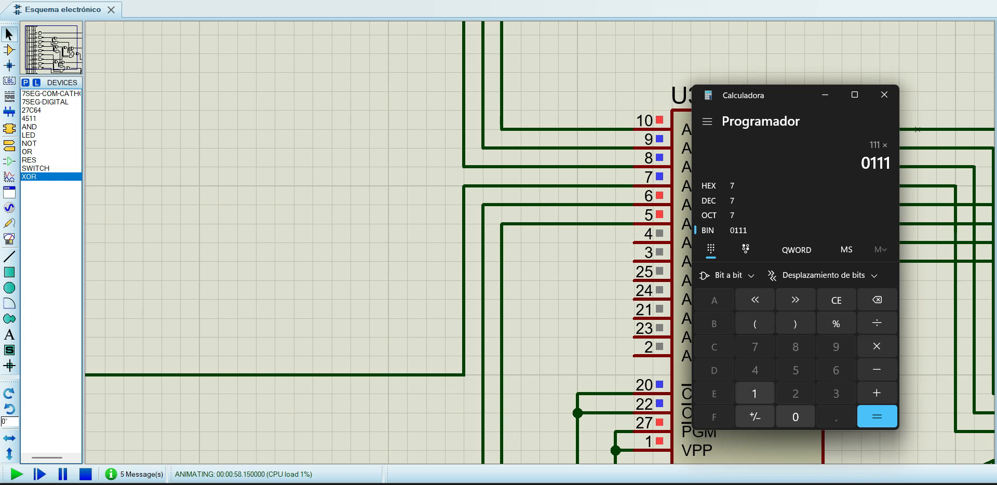
{"action": "key", "text": "Return"}
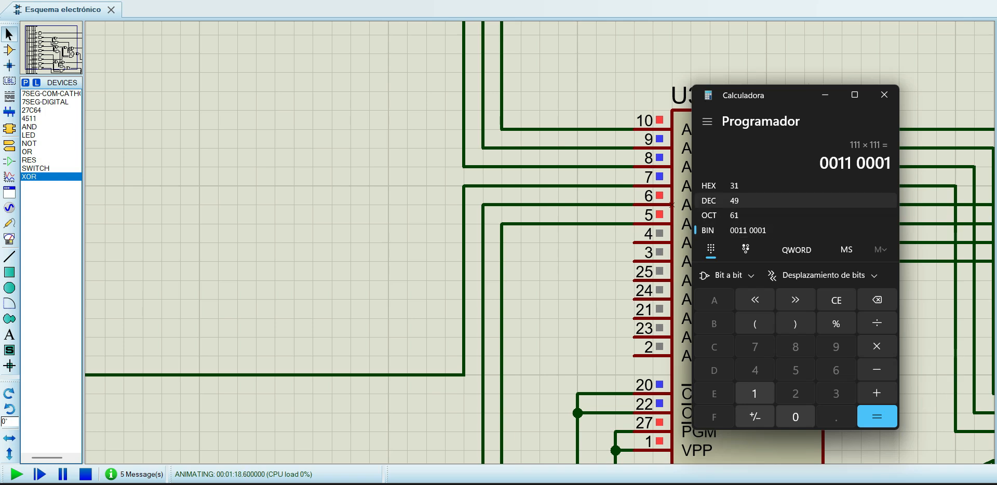
{"action": "left_click", "coordinate": [826, 94]}
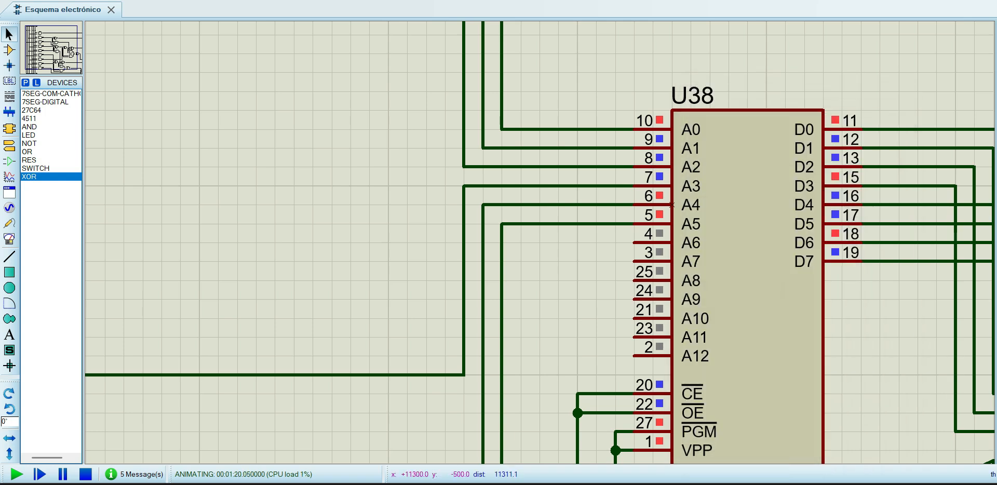
Examine the simulated path from the U38 memory through the U39 and U40 4511 decoders to the seven-segment displays
{"action": "scroll", "coordinate": [665, 184], "scroll_direction": "down", "scroll_amount": 2}
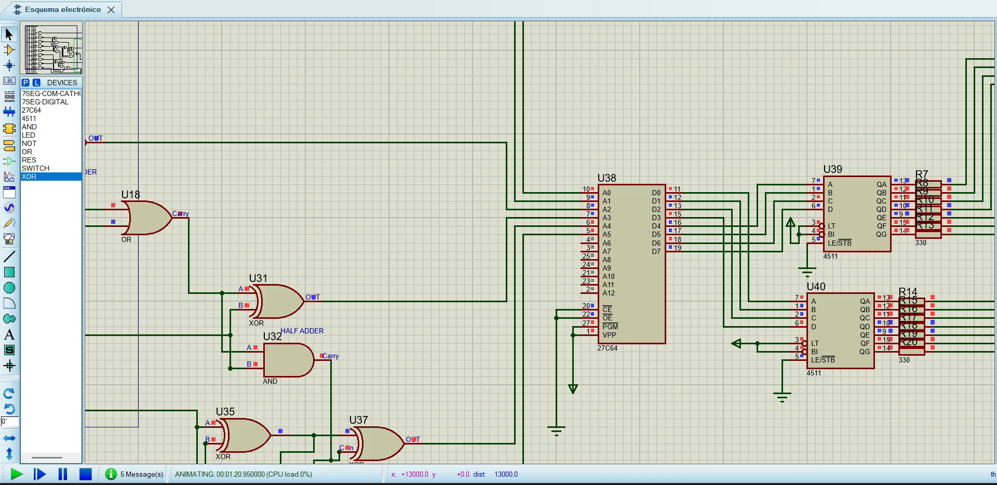
{"action": "middle_click", "coordinate": [807, 135]}
{"action": "middle_click", "coordinate": [799, 137]}
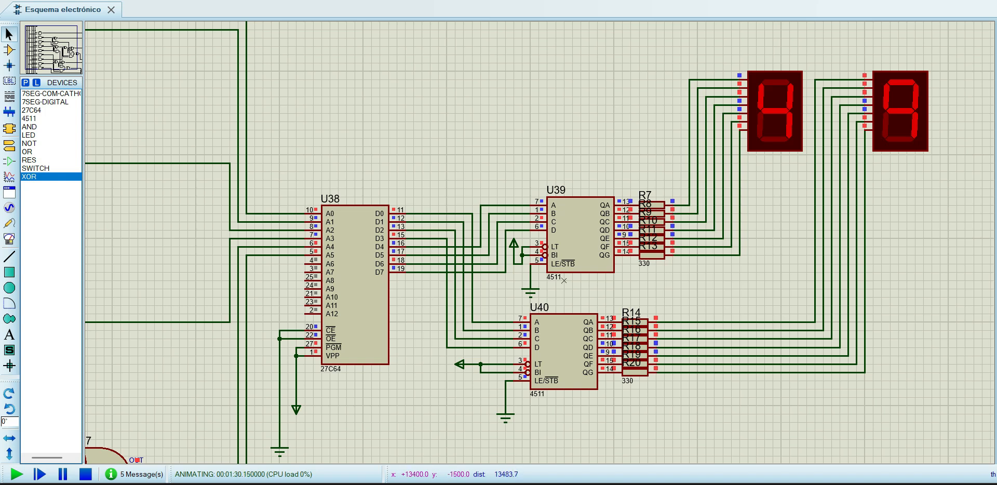
{"action": "scroll", "coordinate": [556, 289], "scroll_direction": "up", "scroll_amount": 1}
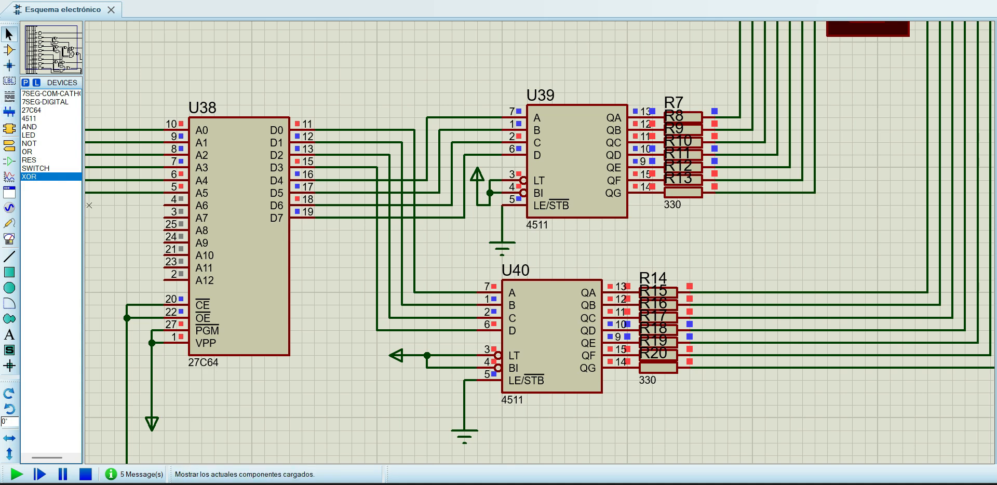
Stop the simulation and assign rom_bcd_display.hex as the image file of the U38 27C64 memory
{"action": "left_click", "coordinate": [45, 102]}
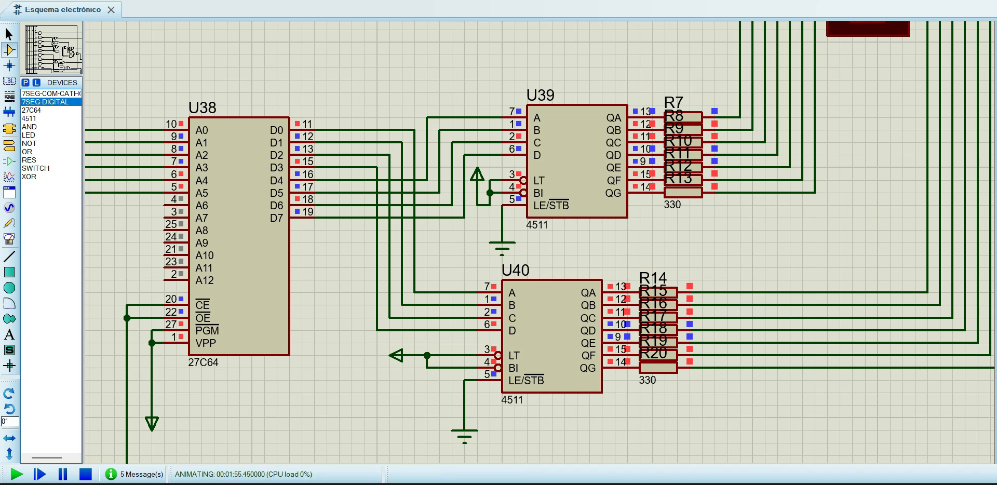
{"action": "left_click", "coordinate": [85, 474]}
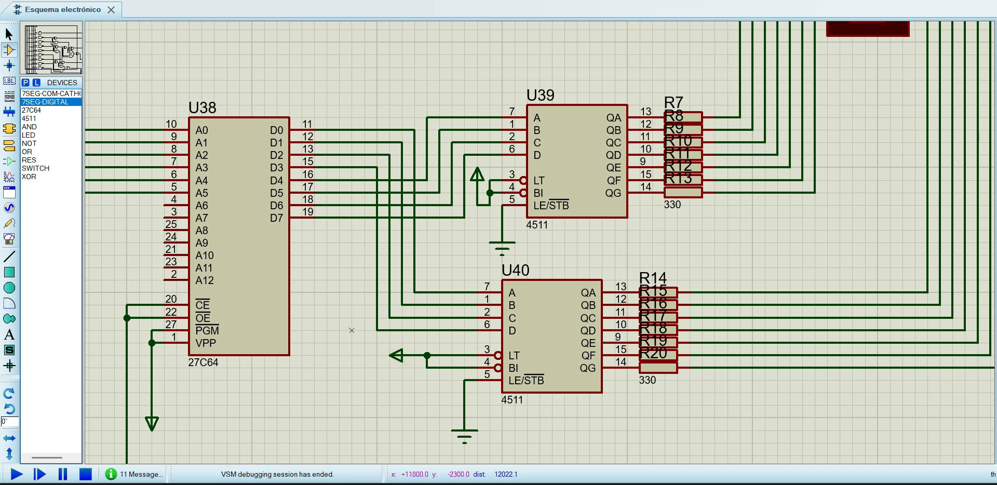
{"action": "double_click", "coordinate": [239, 267]}
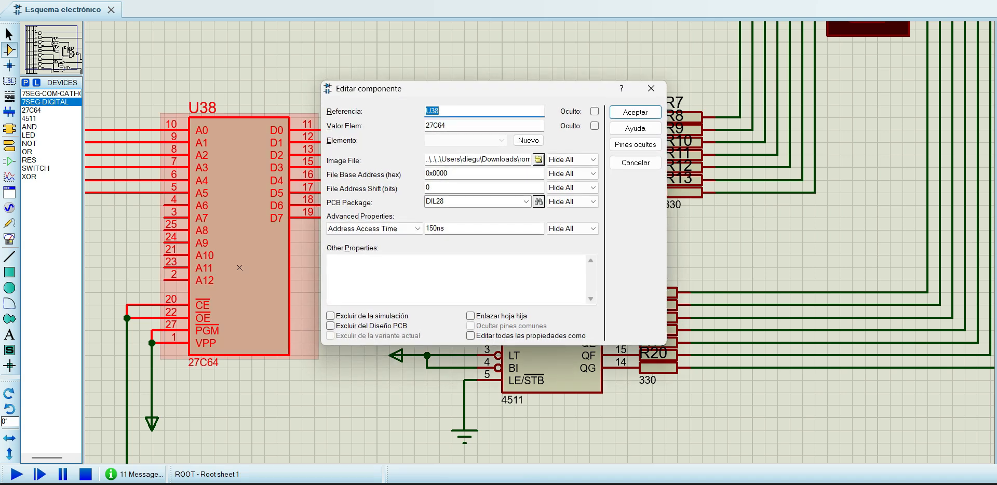
{"action": "left_click", "coordinate": [539, 160]}
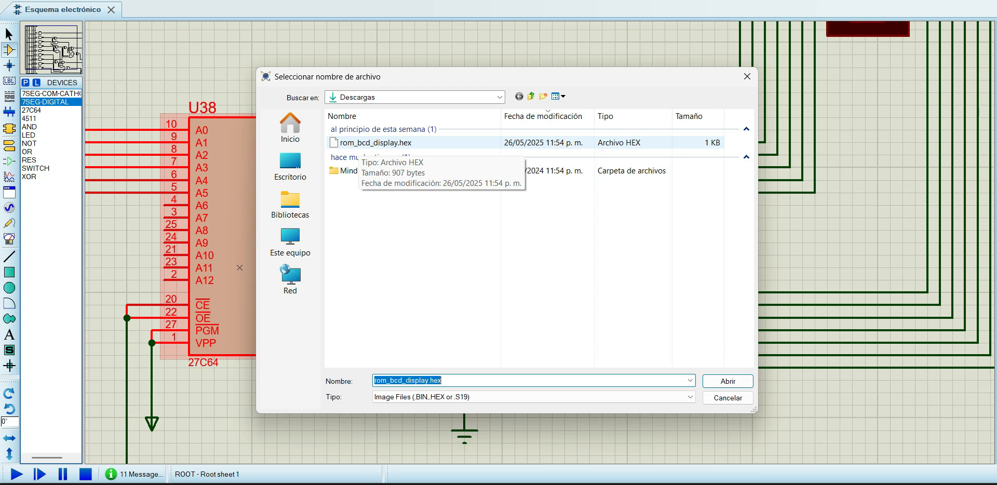
{"action": "key", "text": "Return"}
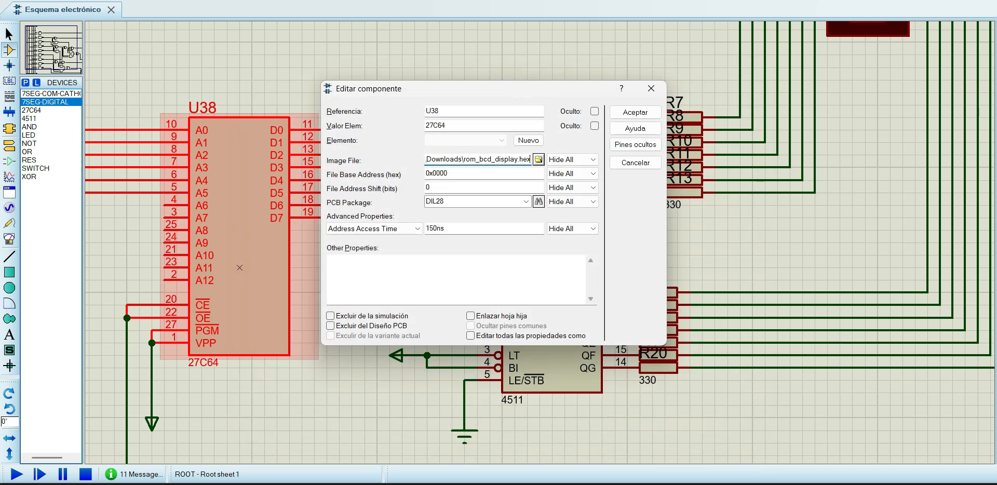
{"action": "left_click", "coordinate": [636, 112]}
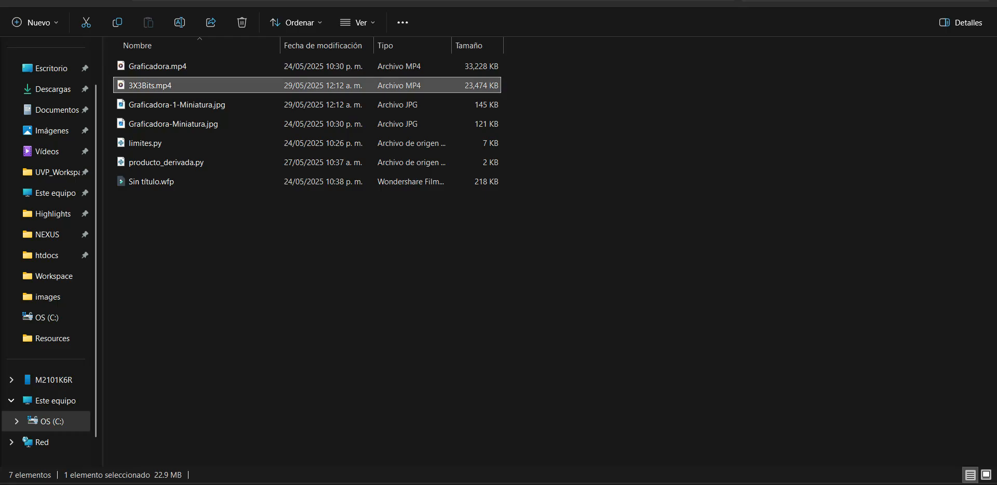
Switch to the Downloads folder in File Explorer and open rom_bcd_display.hex in the text editor
{"action": "left_click", "coordinate": [52, 89]}
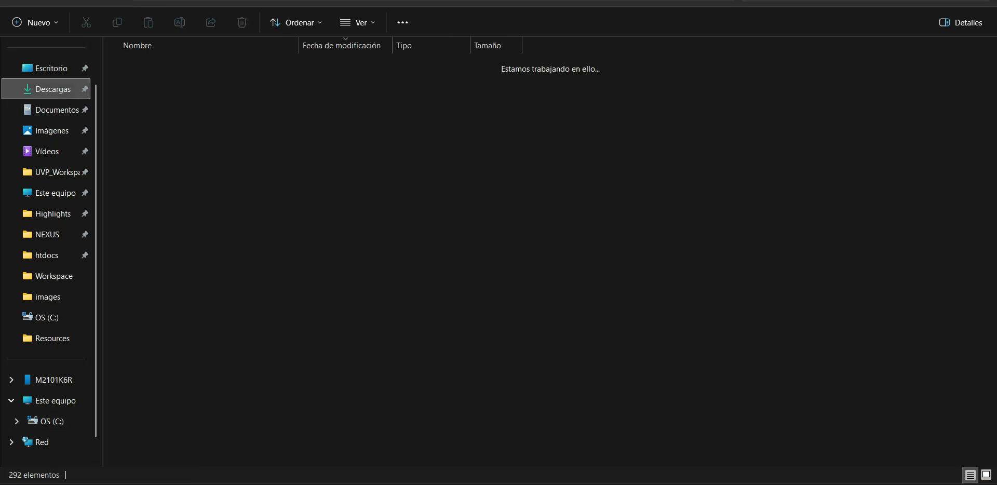
{"action": "scroll", "coordinate": [207, 129], "scroll_direction": "down", "scroll_amount": 1}
{"action": "left_click", "coordinate": [208, 159]}
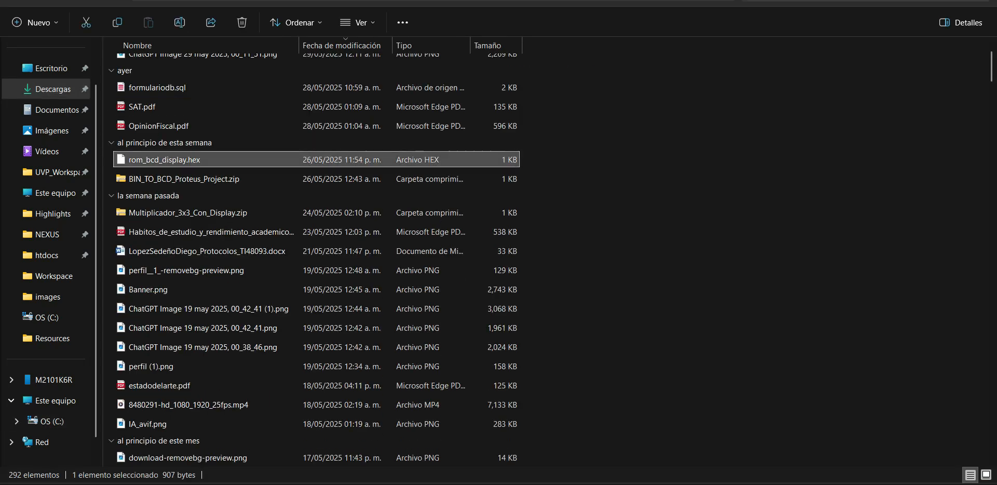
{"action": "key", "text": "alt+Tab"}
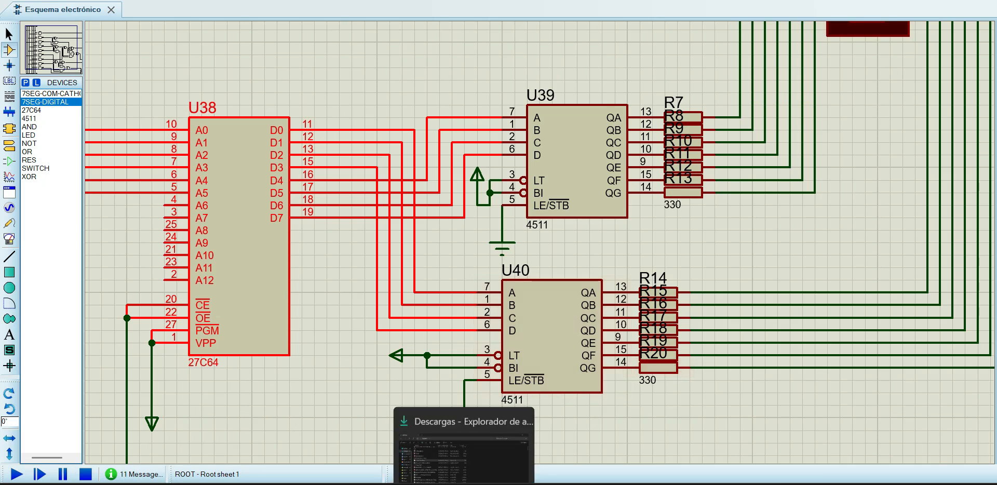
{"action": "left_click", "coordinate": [464, 484]}
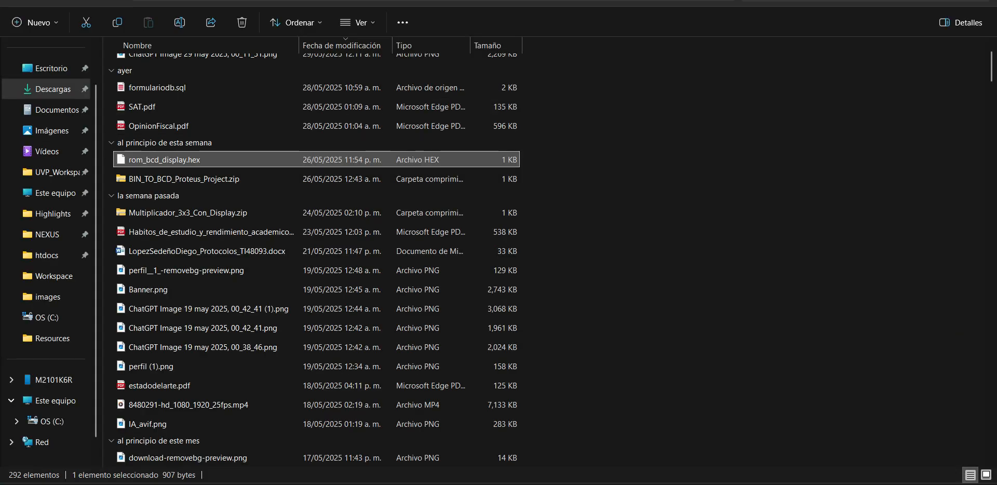
{"action": "double_click", "coordinate": [164, 160]}
{"action": "double_click", "coordinate": [430, 134]}
{"action": "left_click", "coordinate": [925, 1]}
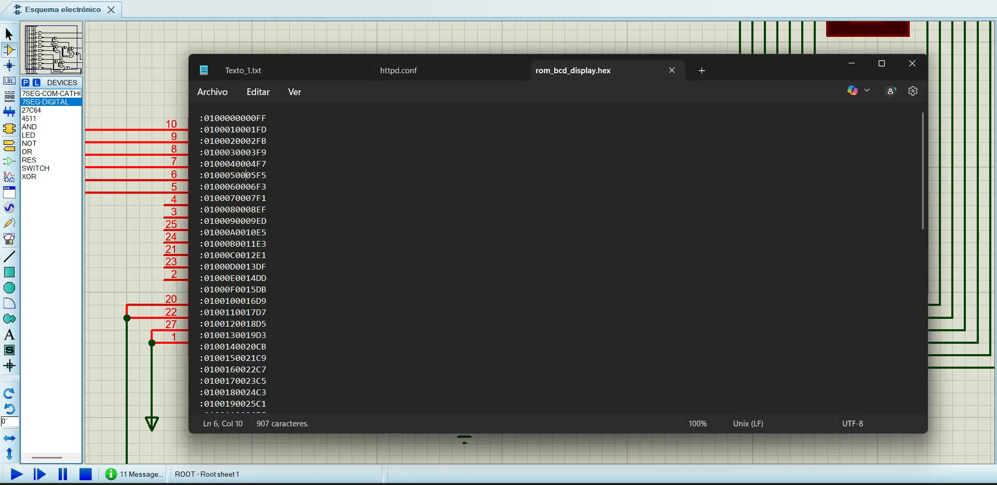
Read the rom_bcd_display.hex records through to the end, then return to Proteus and deselect U38 with selection mode active
{"action": "scroll", "coordinate": [559, 260], "scroll_direction": "down", "scroll_amount": 6}
{"action": "scroll", "coordinate": [558, 260], "scroll_direction": "down", "scroll_amount": 4}
{"action": "scroll", "coordinate": [558, 260], "scroll_direction": "down", "scroll_amount": 4}
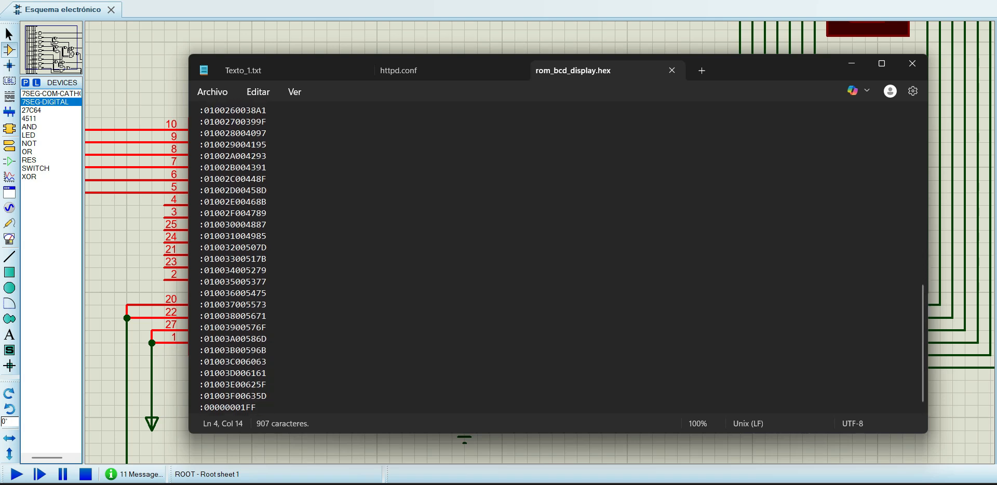
{"action": "left_click", "coordinate": [128, 205]}
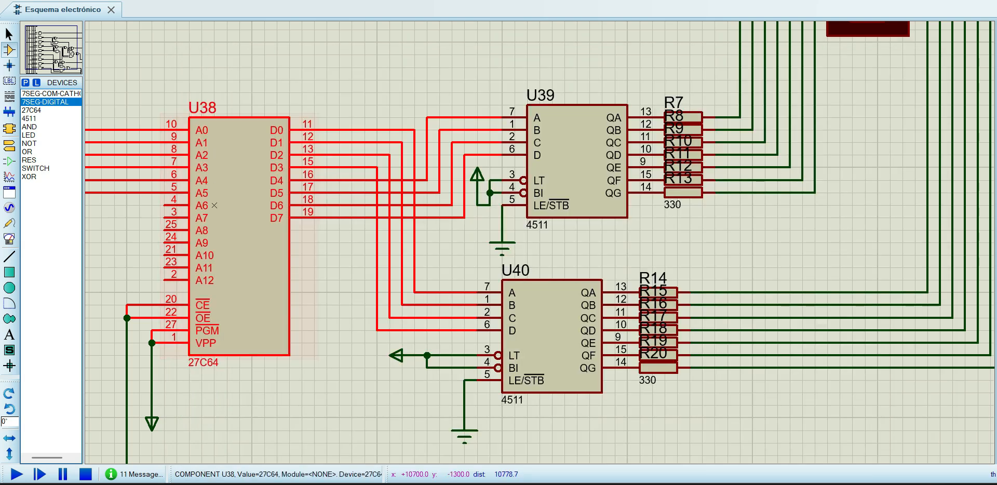
{"action": "left_click", "coordinate": [164, 105]}
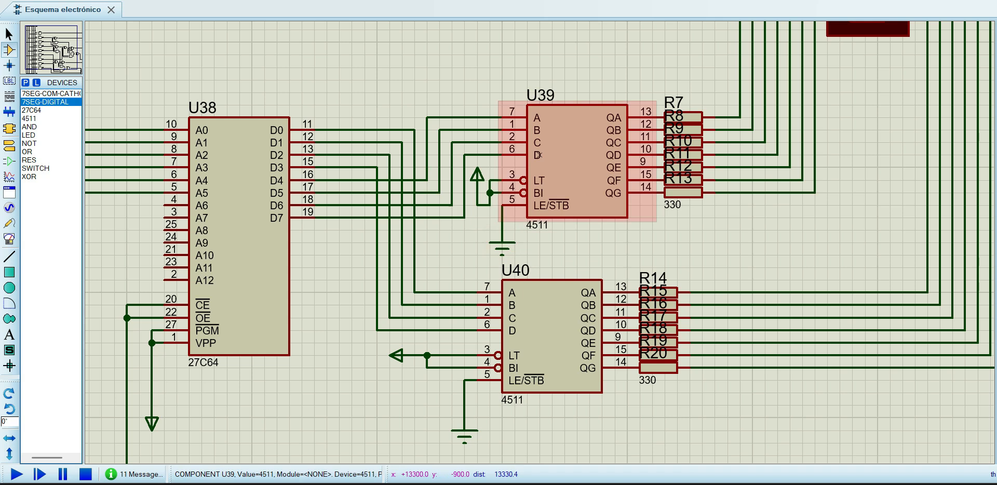
{"action": "left_click", "coordinate": [9, 34]}
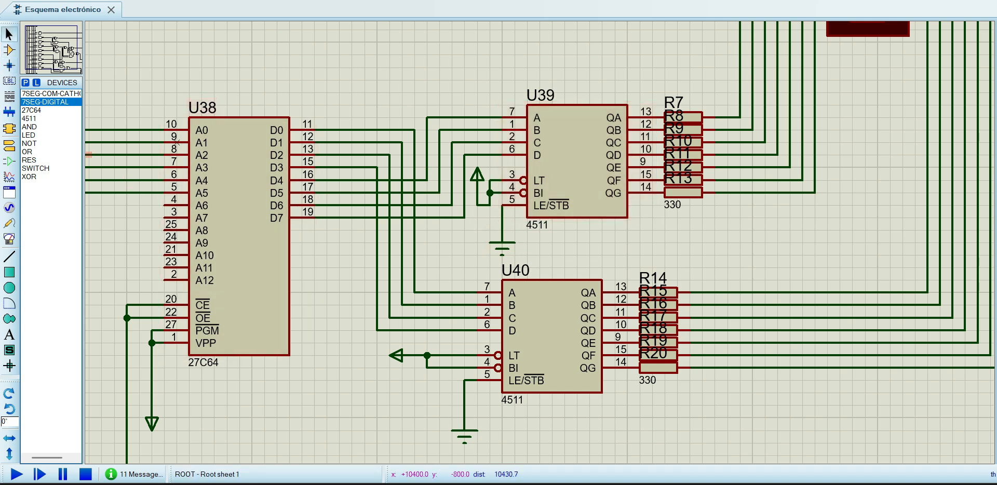
Bring back the Calculator, show the 111 × 111 result in decimal and again in binary, and minimize it
{"action": "key", "text": "alt+Tab"}
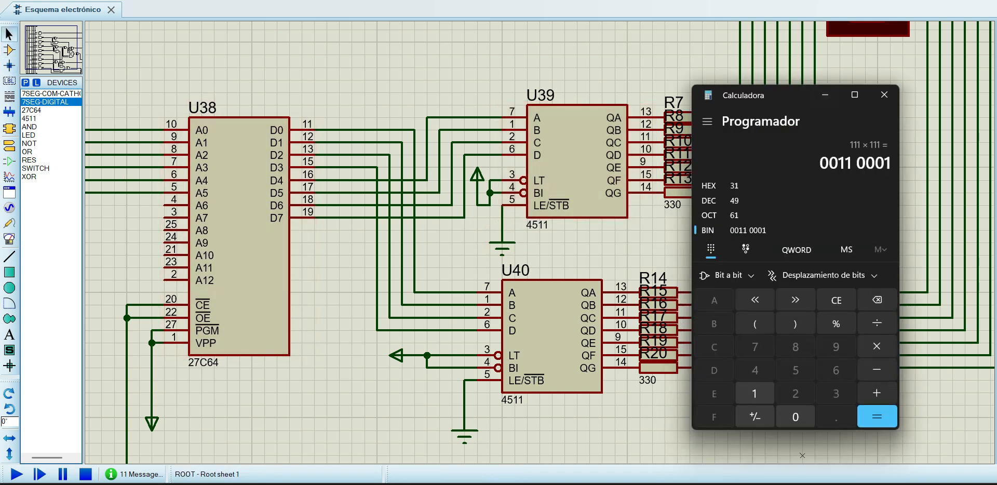
{"action": "left_click_drag", "start_coordinate": [892, 164], "coordinate": [884, 163]}
{"action": "left_click", "coordinate": [710, 200]}
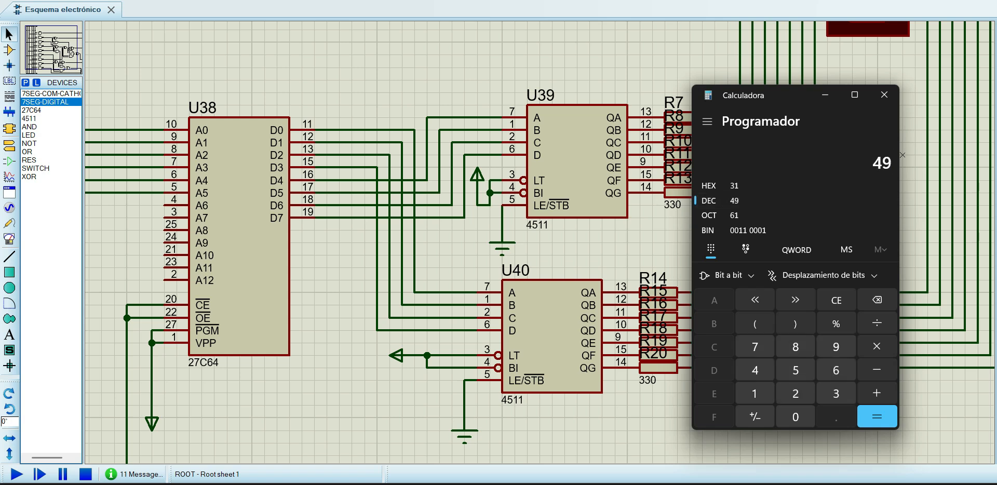
{"action": "left_click", "coordinate": [708, 230]}
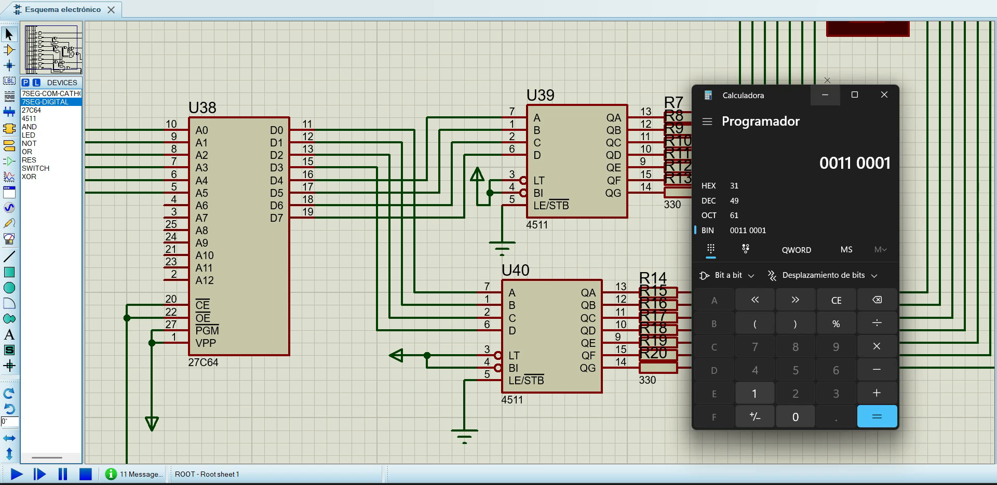
{"action": "left_click", "coordinate": [816, 94]}
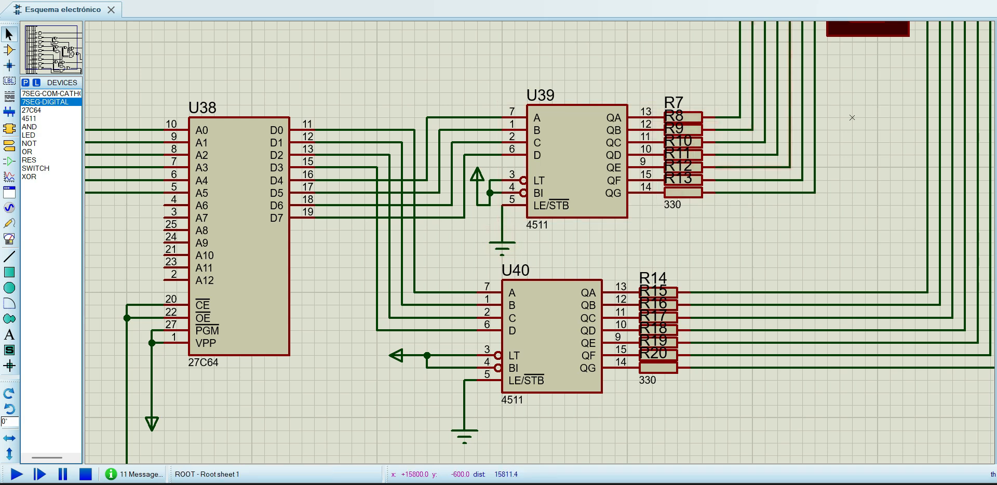
Examine the two seven-segment displays and the complete multiplier circuit from the input switches to the decoders
{"action": "scroll", "coordinate": [852, 118], "scroll_direction": "down", "scroll_amount": 1}
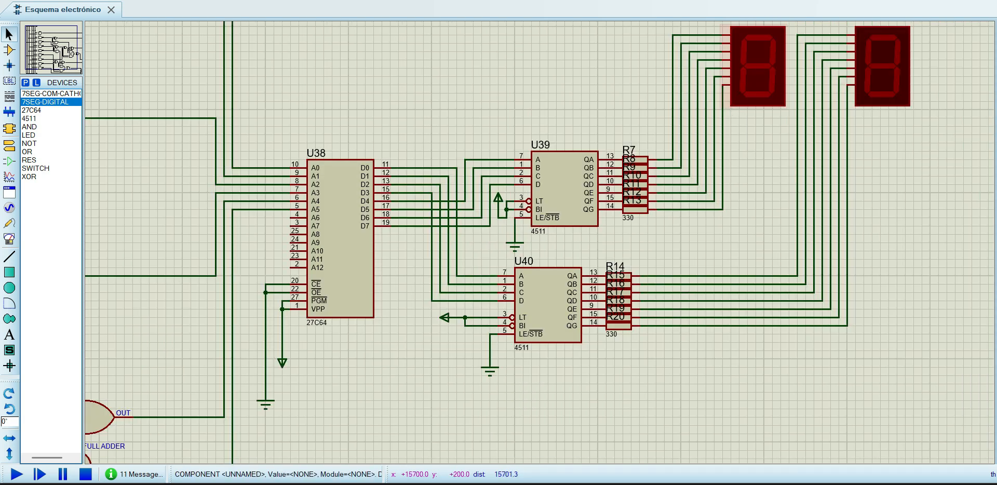
{"action": "left_click", "coordinate": [764, 143]}
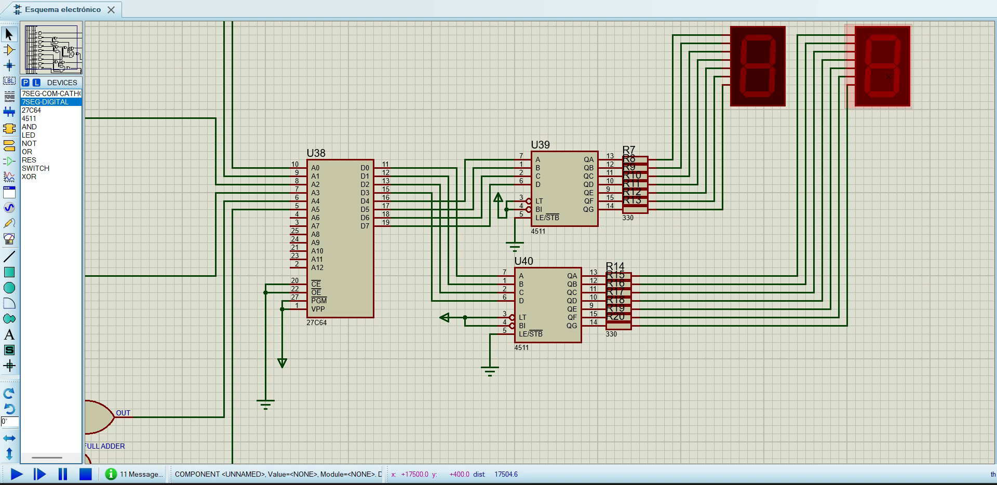
{"action": "scroll", "coordinate": [540, 244], "scroll_direction": "down", "scroll_amount": 2}
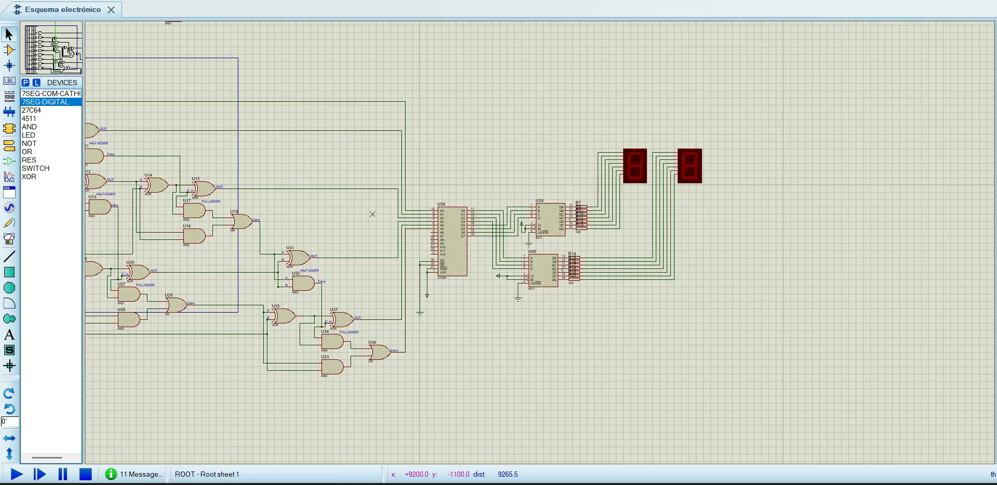
{"action": "middle_click", "coordinate": [140, 149]}
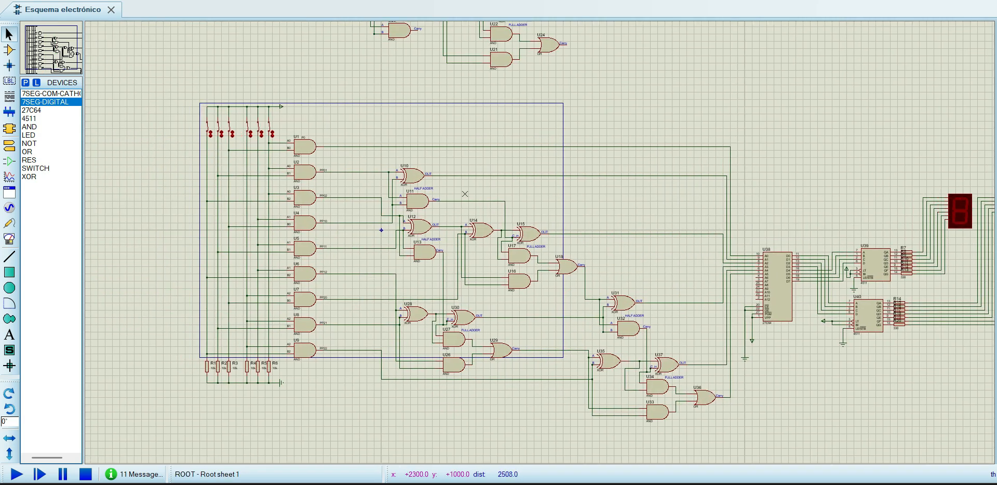
{"action": "left_click", "coordinate": [464, 194]}
Switch to the Google Images results for the 3-bit multiplier in Chrome and preview the related 0 x 0 = 0 two-bit multiplier circuit
{"action": "key", "text": "alt+Tab"}
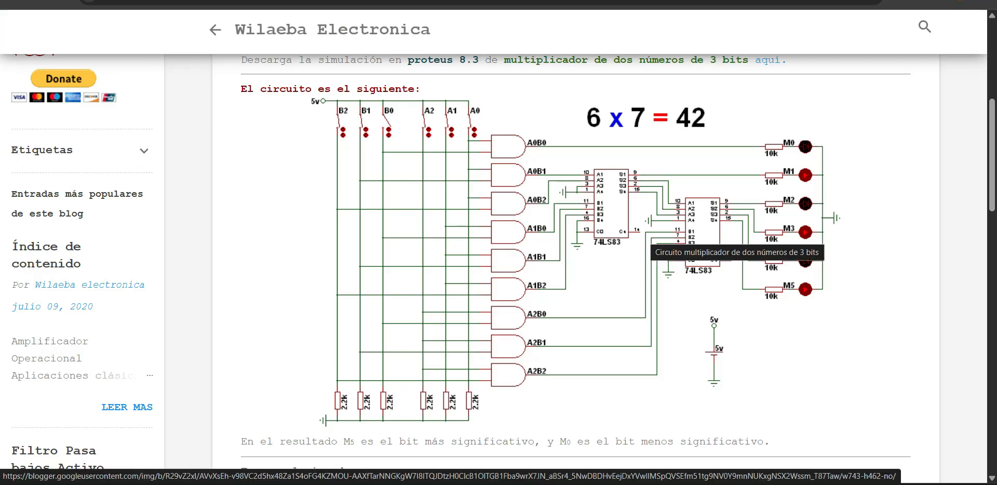
{"action": "key", "text": "ctrl+shift+Tab"}
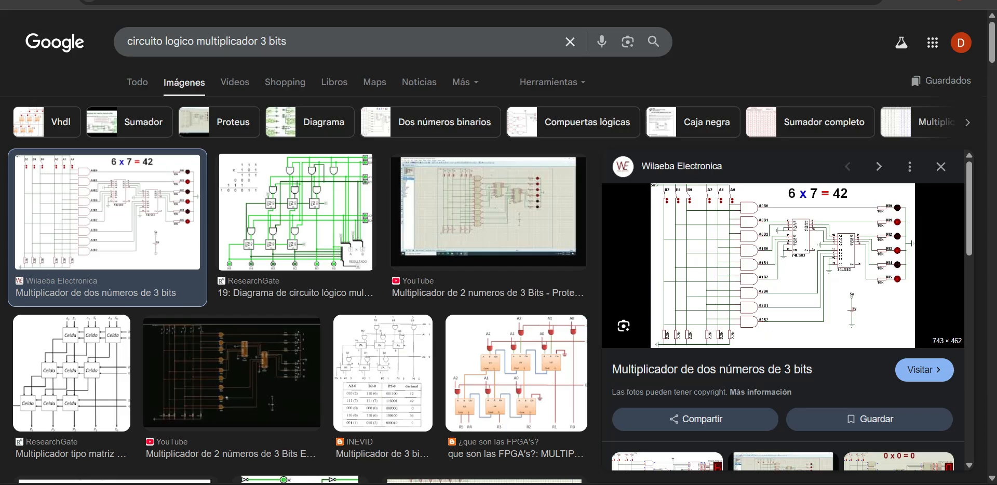
{"action": "scroll", "coordinate": [99, 287], "scroll_direction": "down", "scroll_amount": 1}
{"action": "scroll", "coordinate": [99, 287], "scroll_direction": "down", "scroll_amount": 3}
{"action": "scroll", "coordinate": [298, 263], "scroll_direction": "down", "scroll_amount": 5}
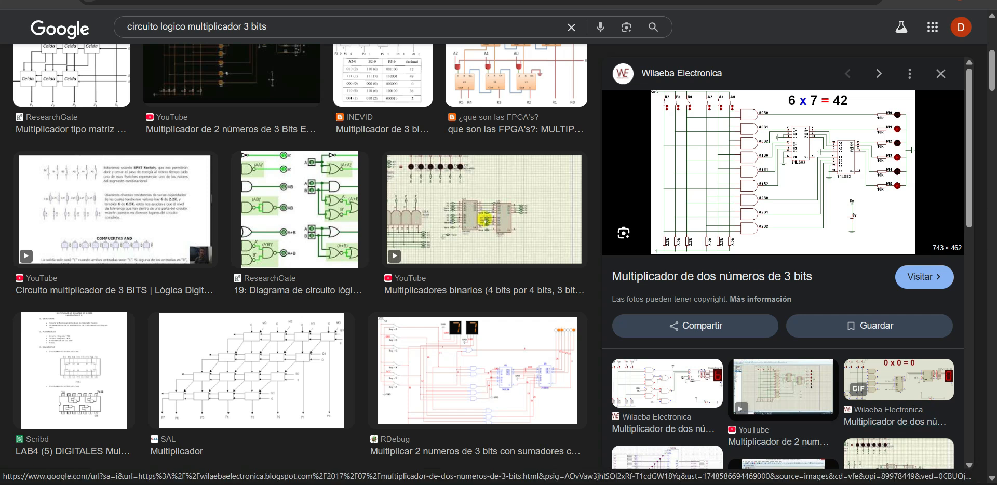
{"action": "left_click", "coordinate": [899, 379]}
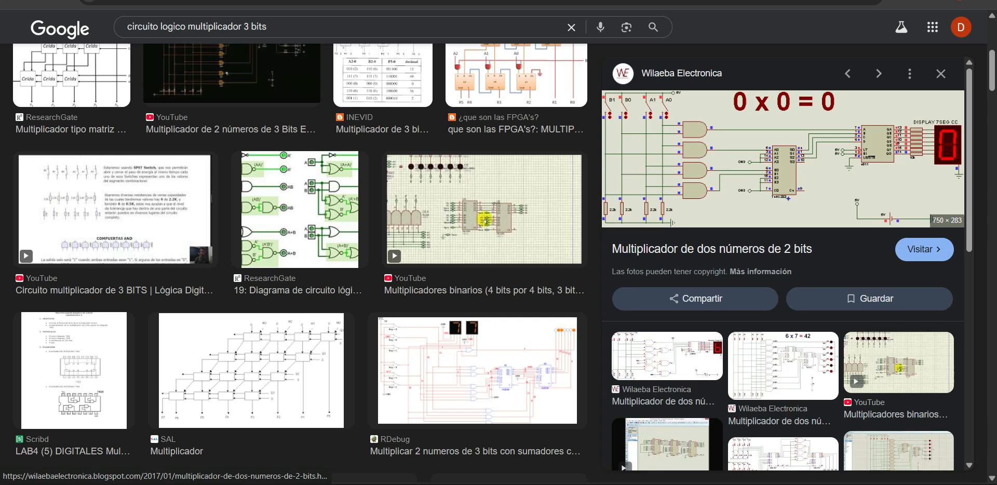